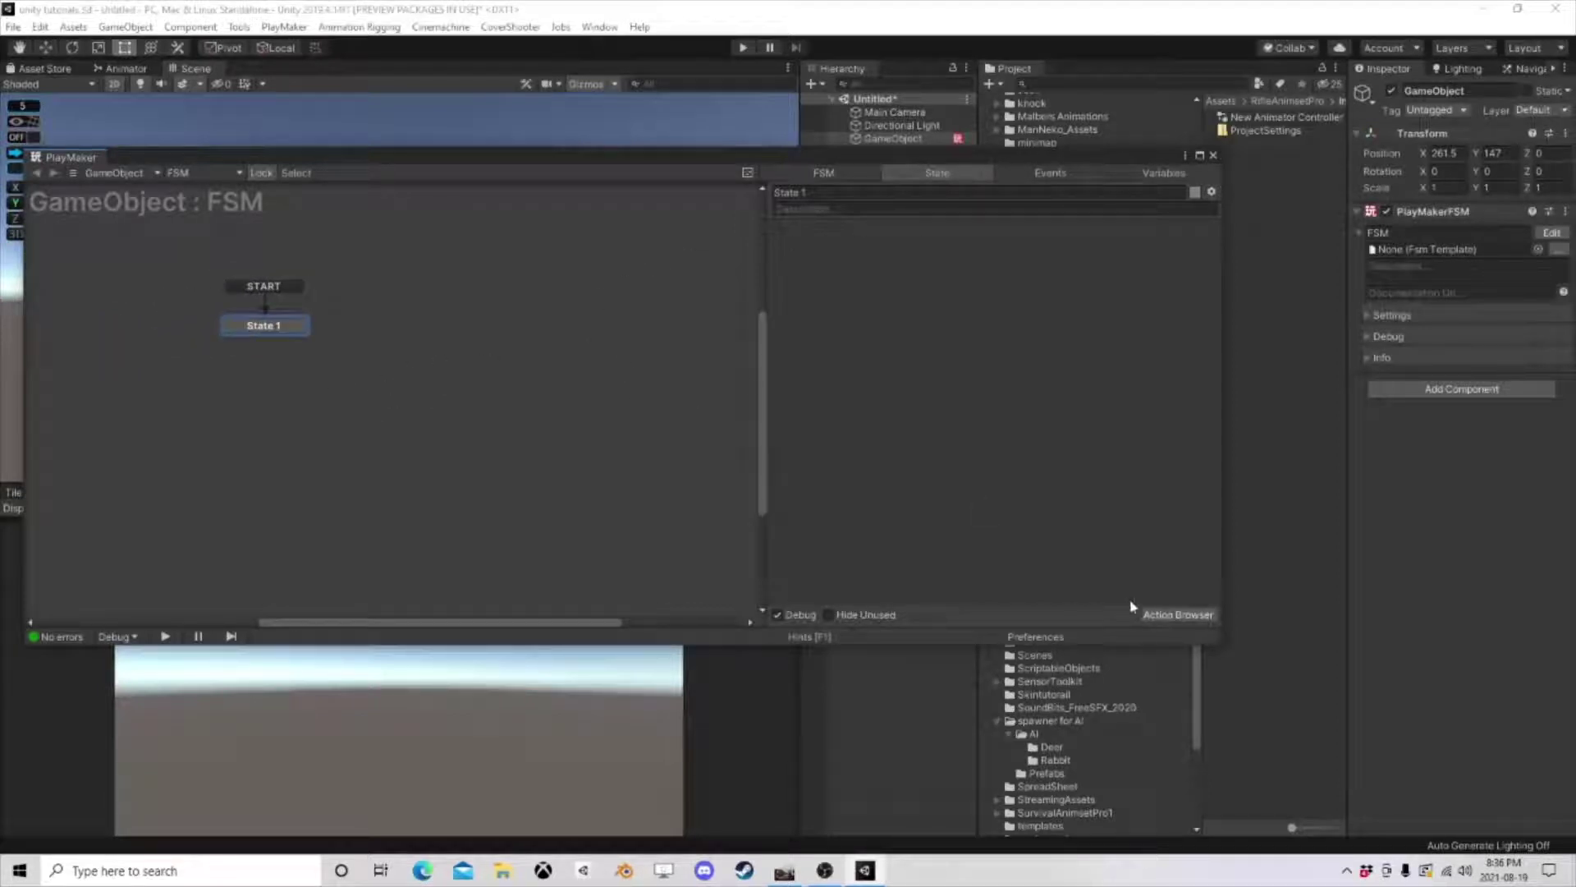
- Search the Action Browser for 'interpol' and add Float Interpolate to State 1
{"action": "left_click", "coordinate": [1145, 614]}
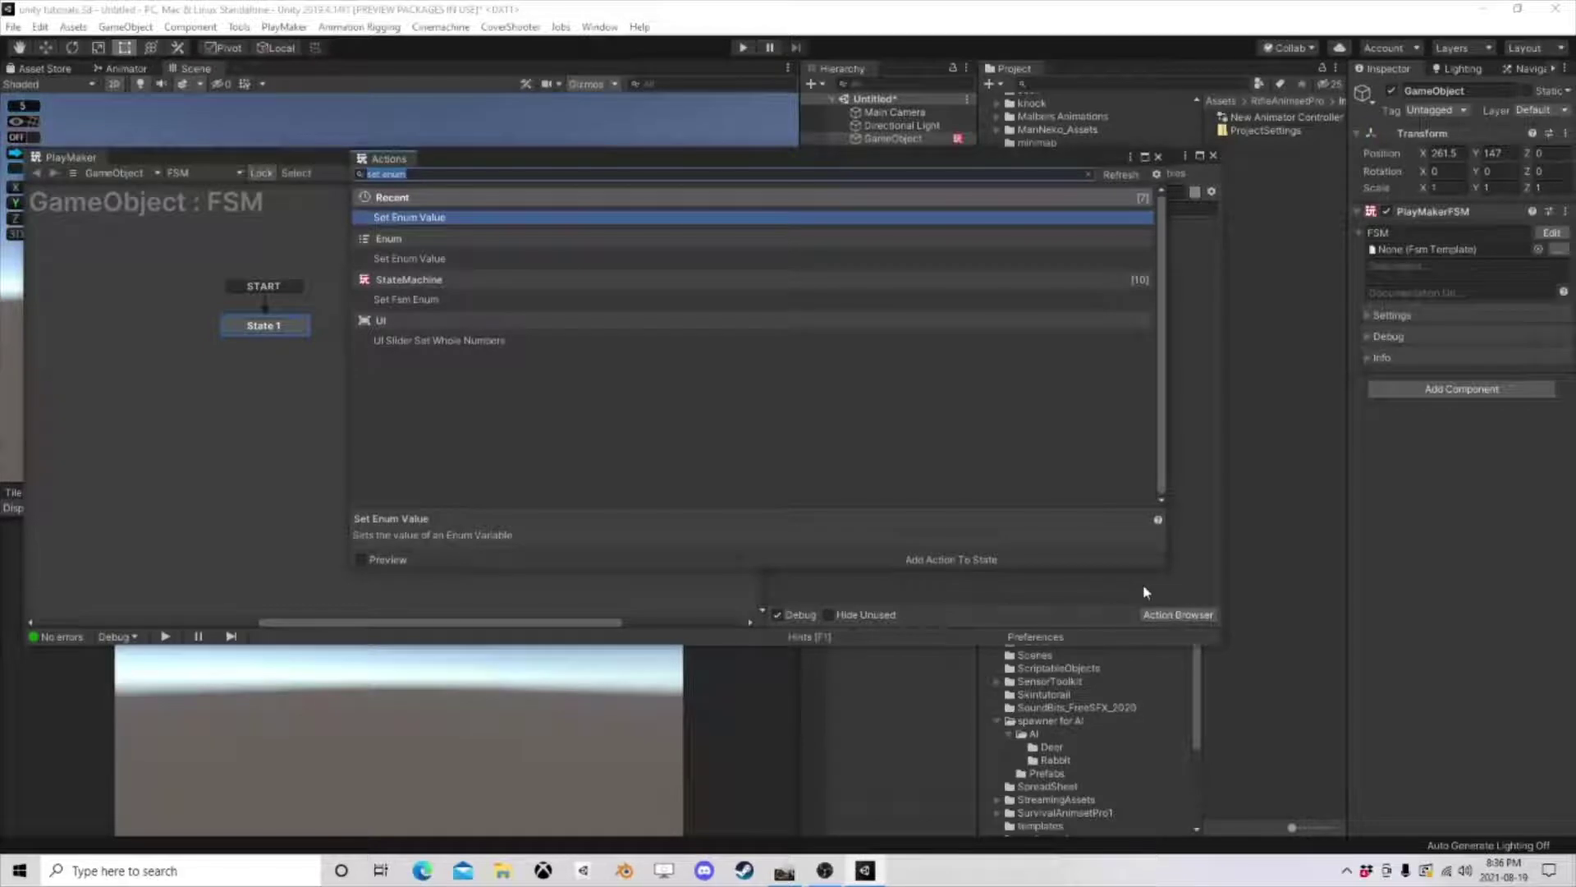
{"action": "type", "text": "inerp"}
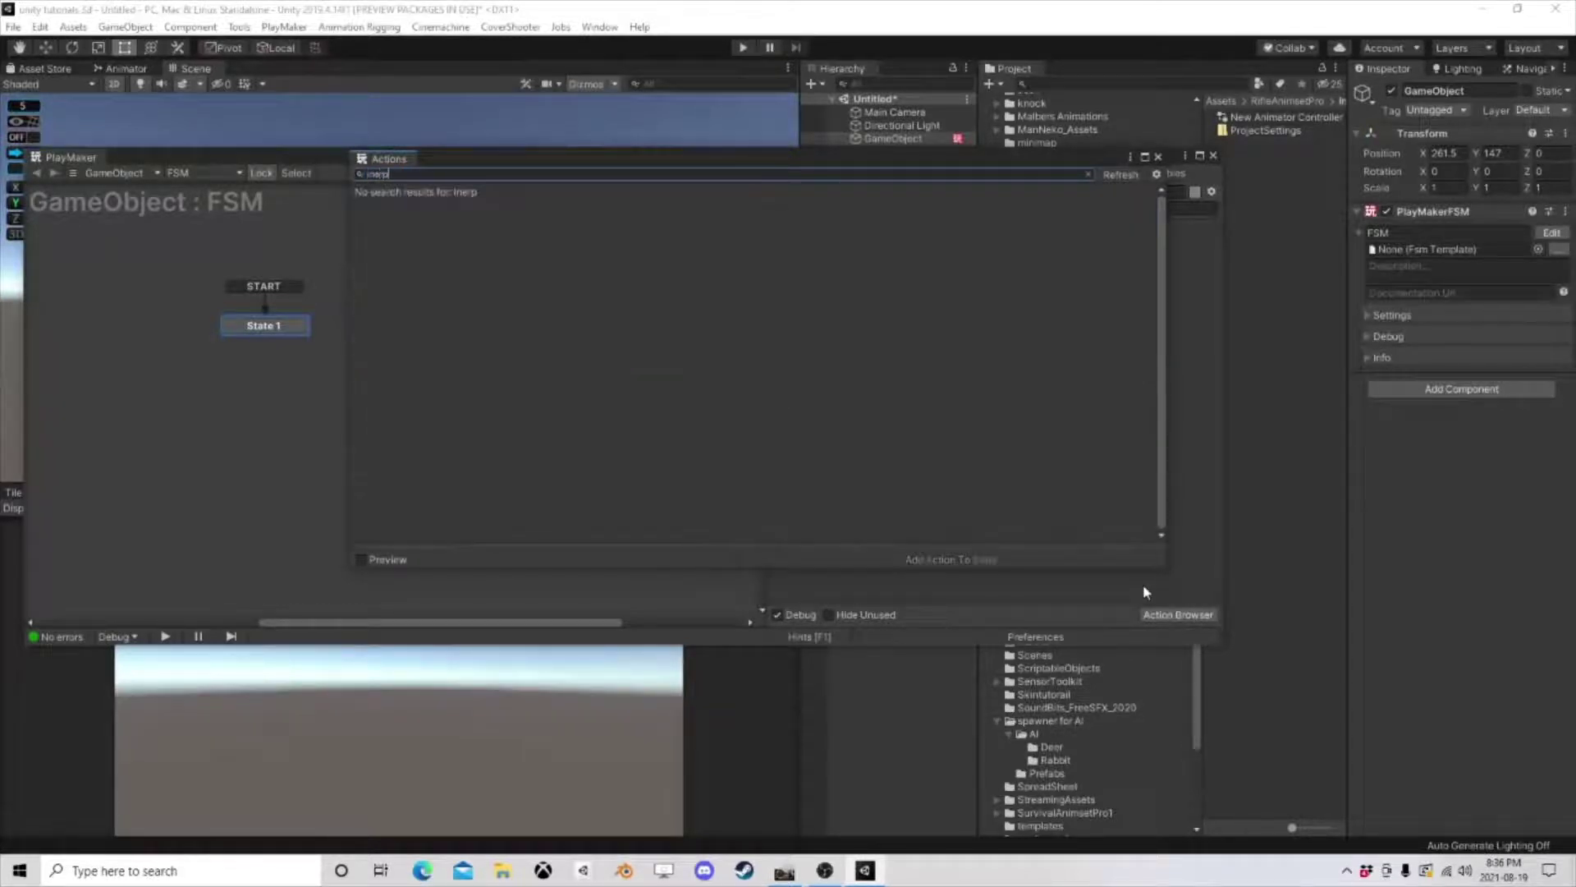
{"action": "key", "text": "BackSpace"}
{"action": "key", "text": "BackSpace"}
{"action": "key", "text": "BackSpace"}
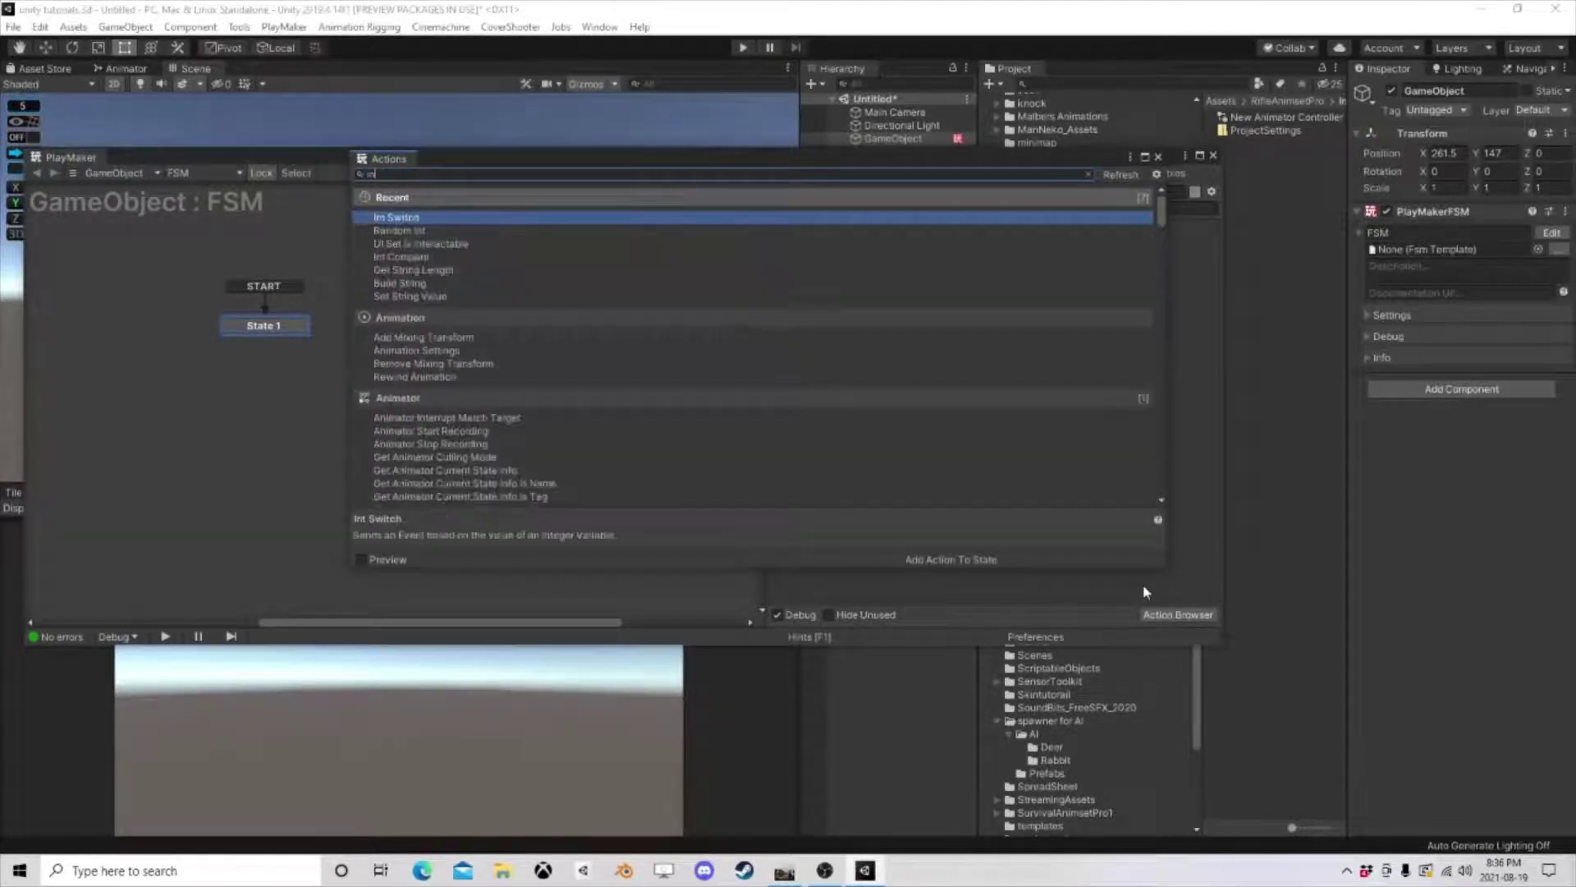
{"action": "type", "text": "terpol"}
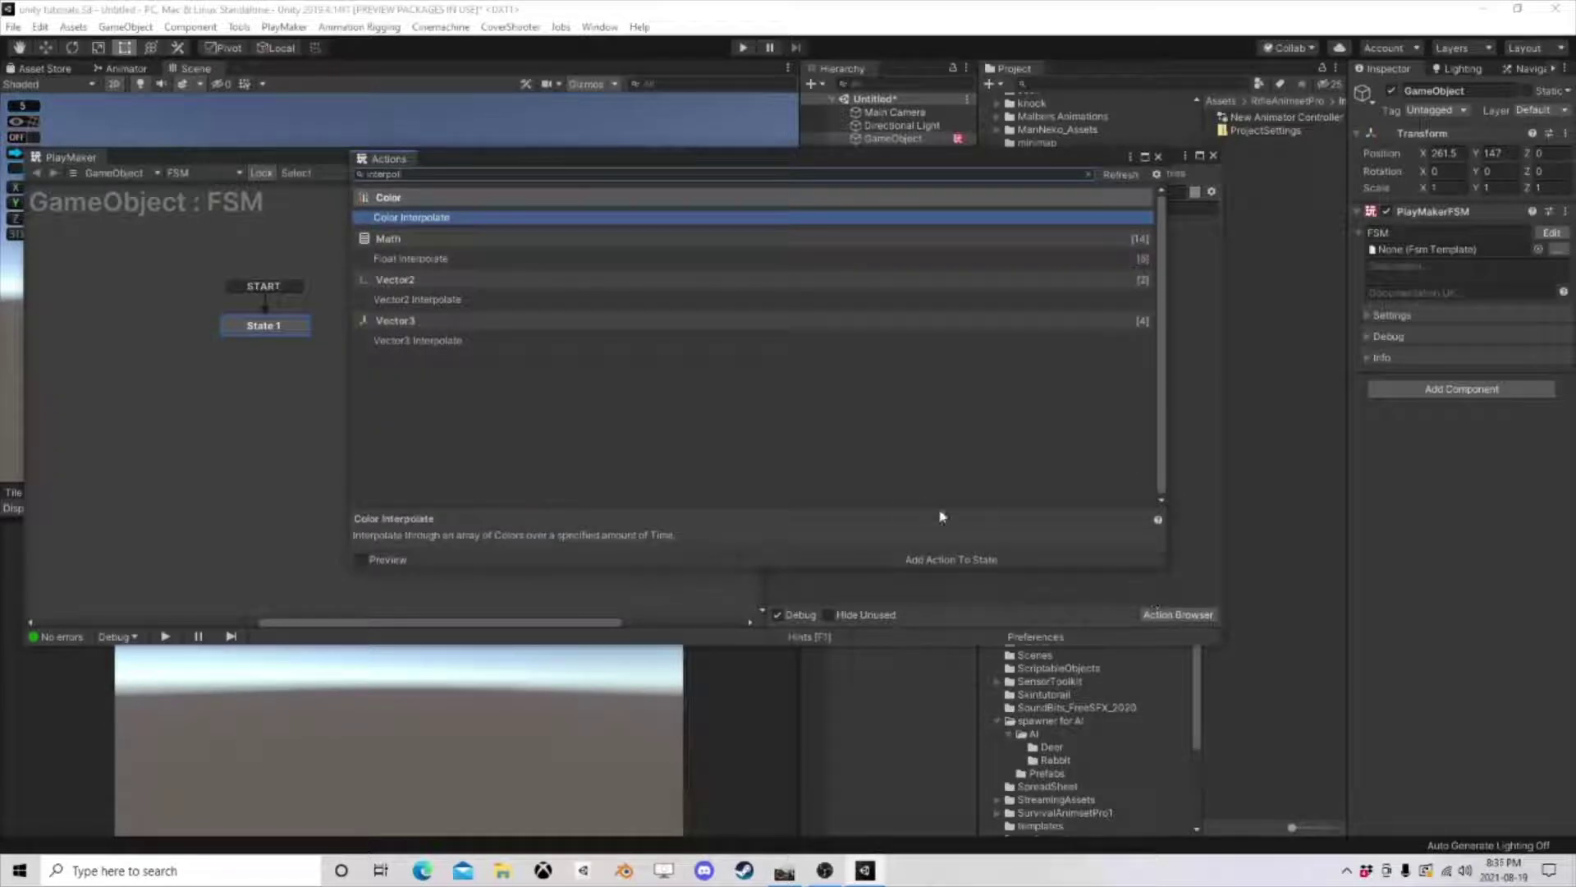
{"action": "double_click", "coordinate": [456, 256]}
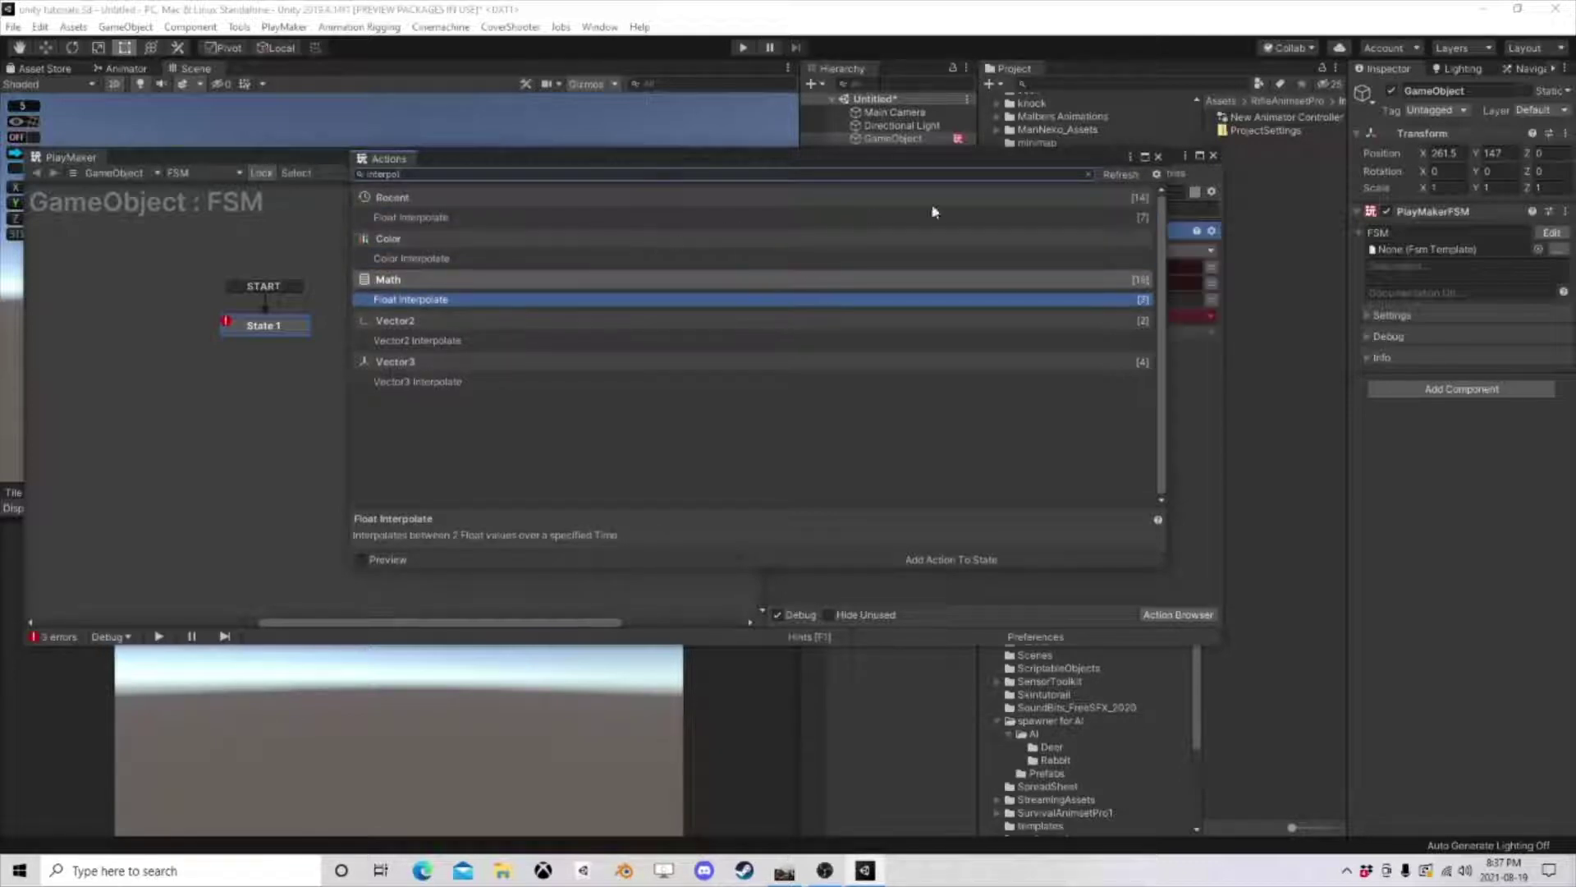
{"action": "left_click", "coordinate": [1158, 157]}
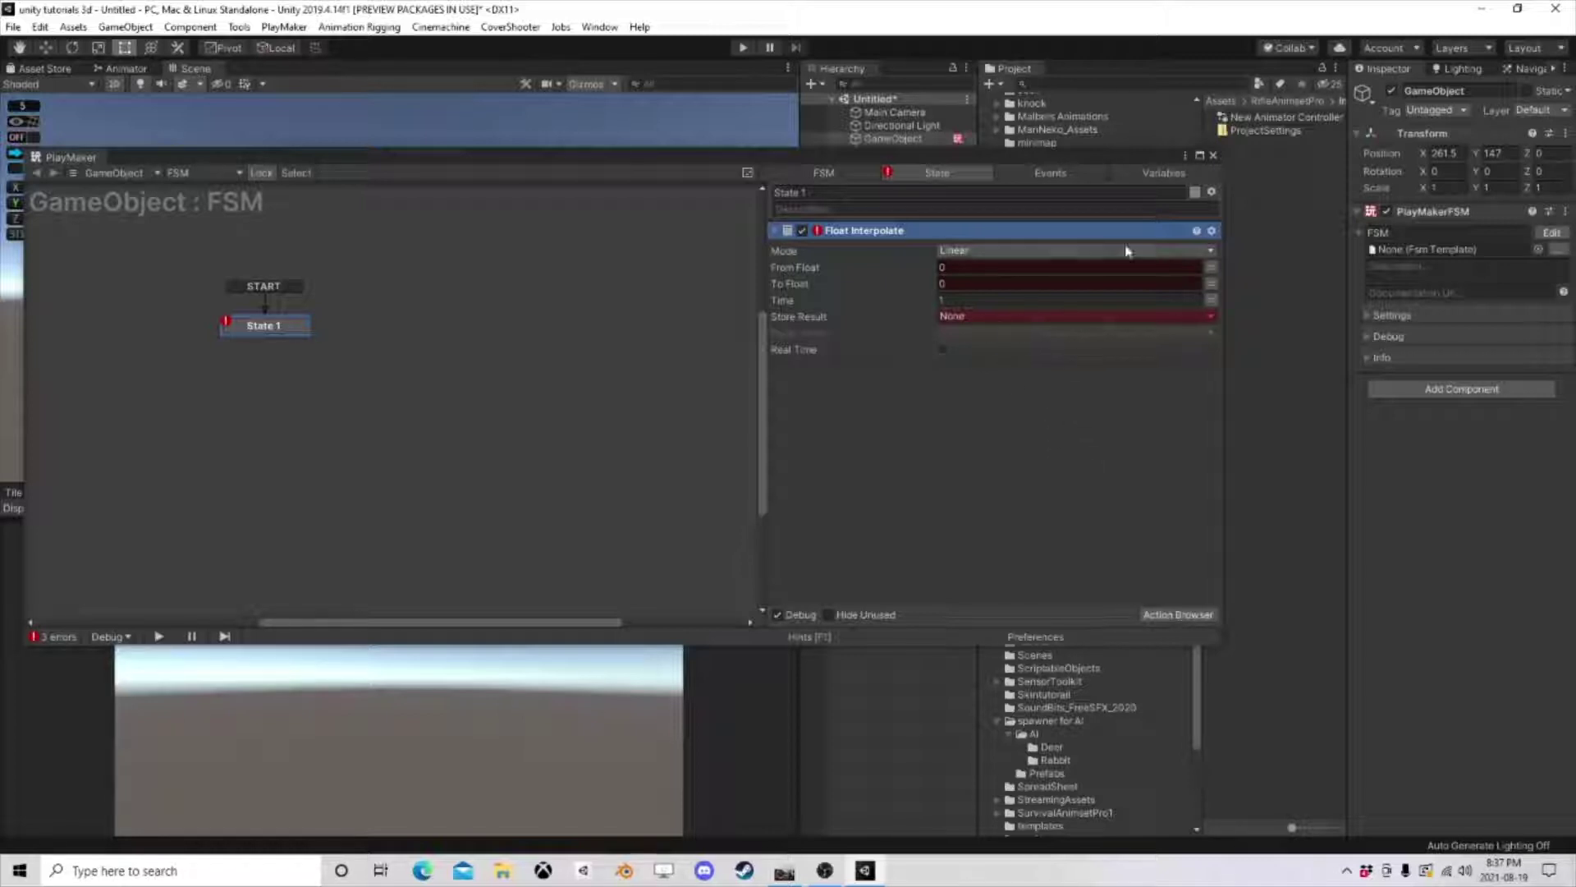
- Store Float Interpolate's result in a new variable named A
{"action": "left_click", "coordinate": [953, 317]}
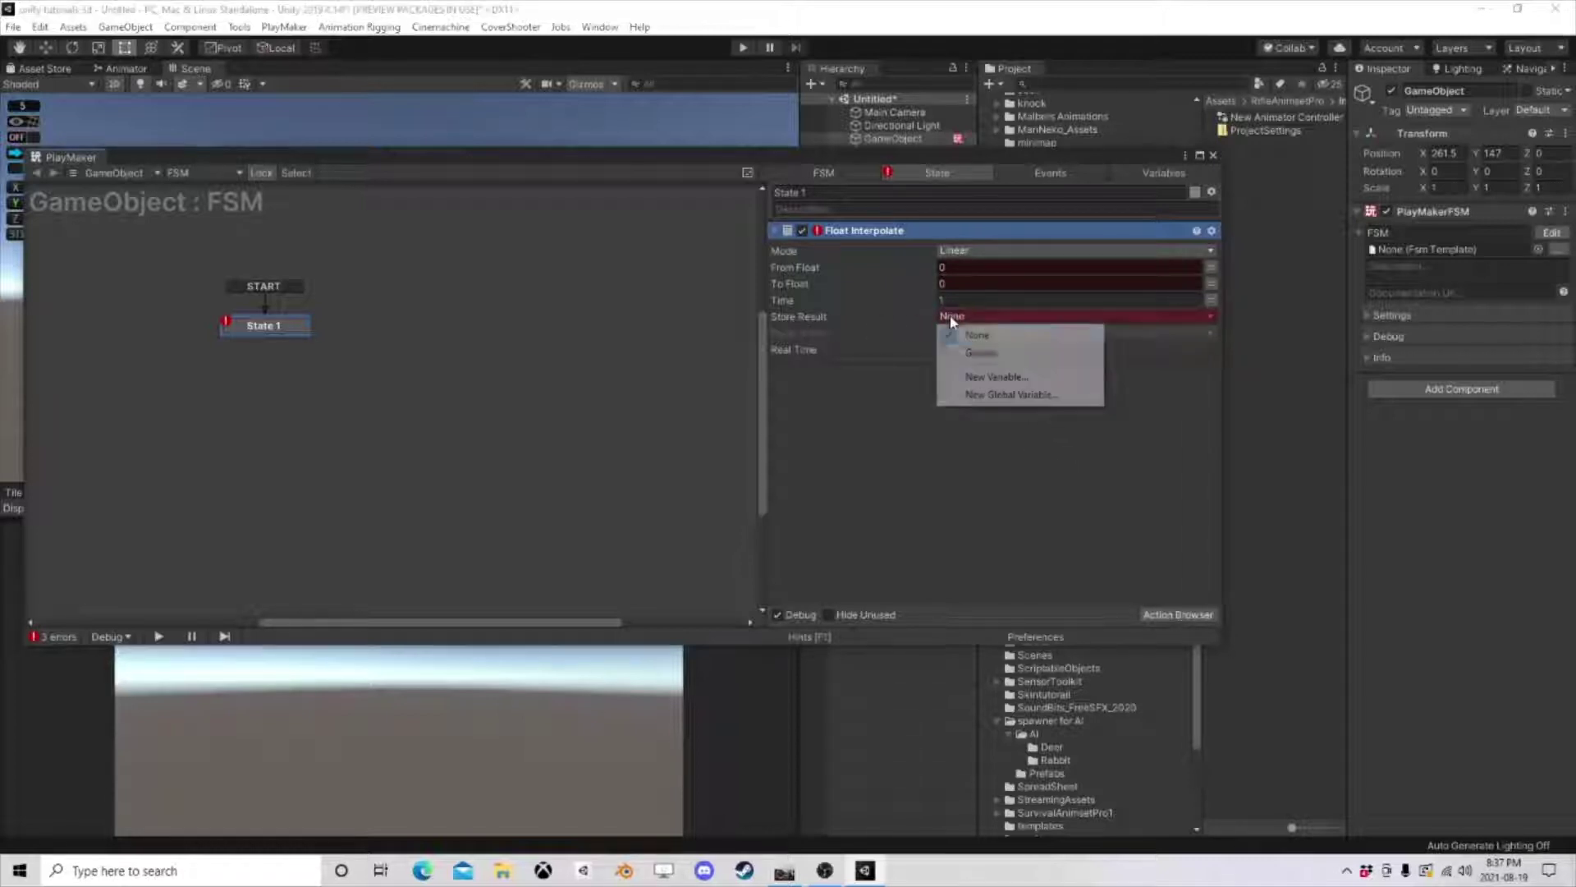
{"action": "left_click", "coordinate": [998, 378]}
{"action": "type", "text": "A"}
{"action": "left_click", "coordinate": [1010, 374]}
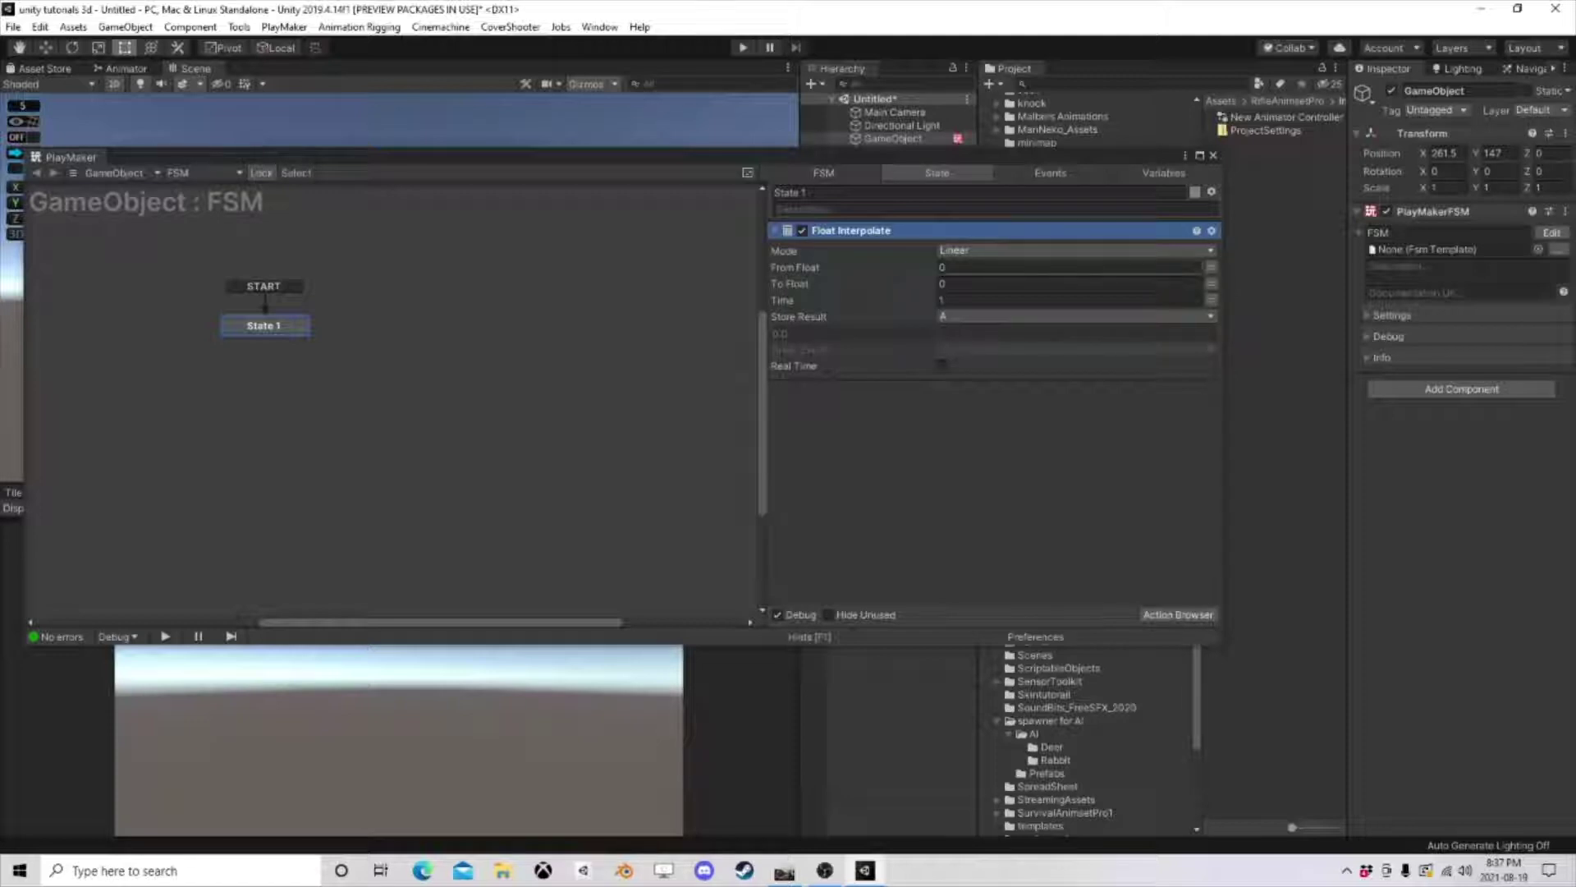
- Set To Float to 5 and Time to 10, then run the game to test
{"action": "left_click", "coordinate": [956, 283]}
{"action": "type", "text": "5"}
{"action": "left_click", "coordinate": [969, 301]}
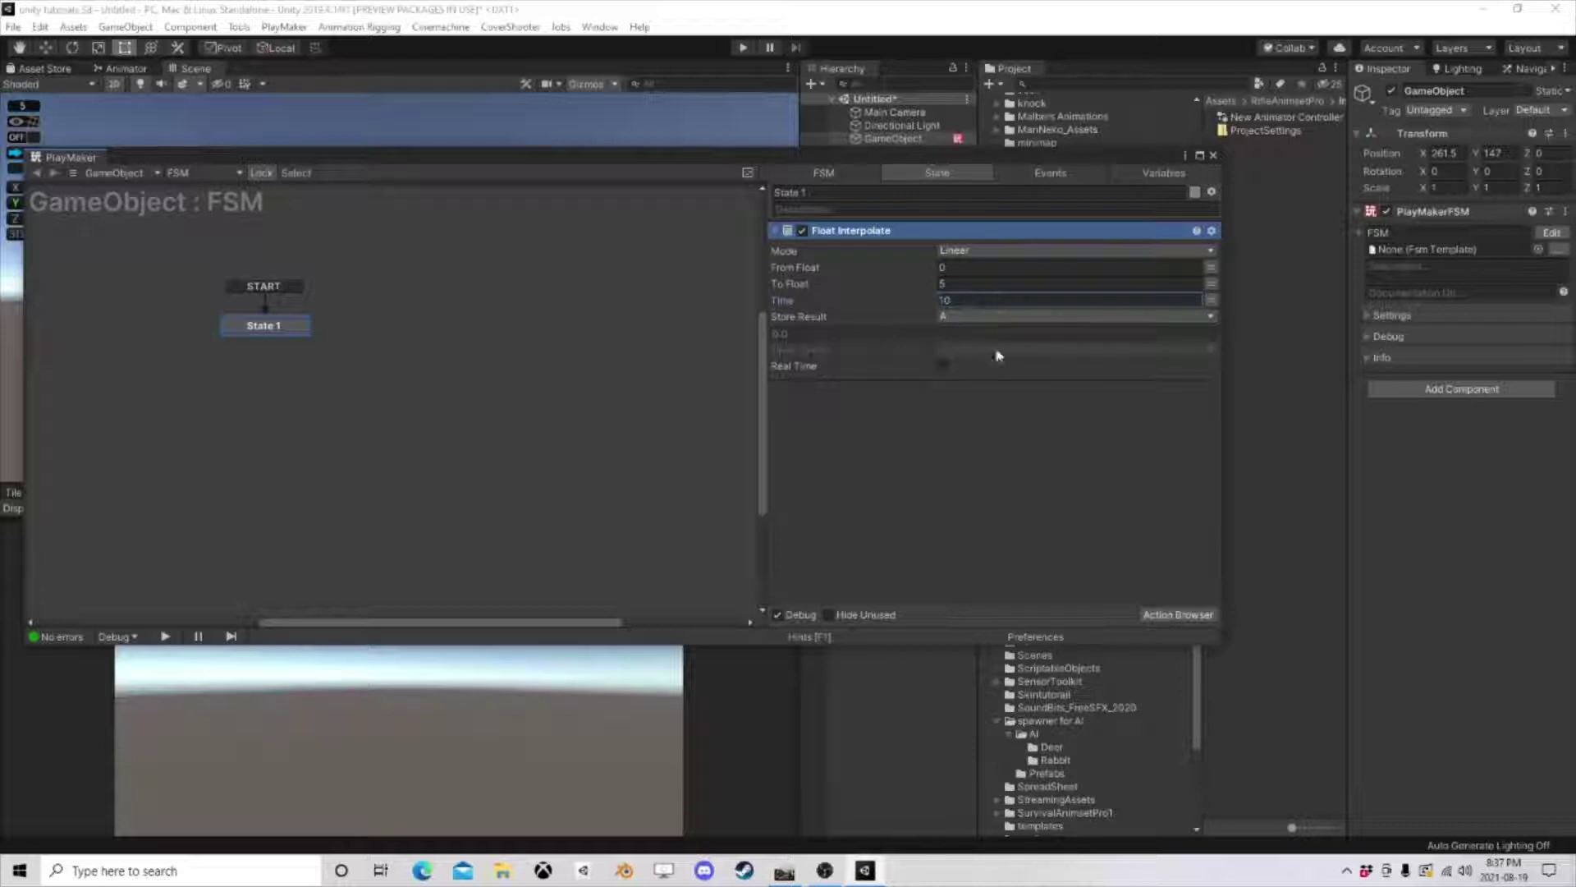
{"action": "left_click", "coordinate": [743, 48]}
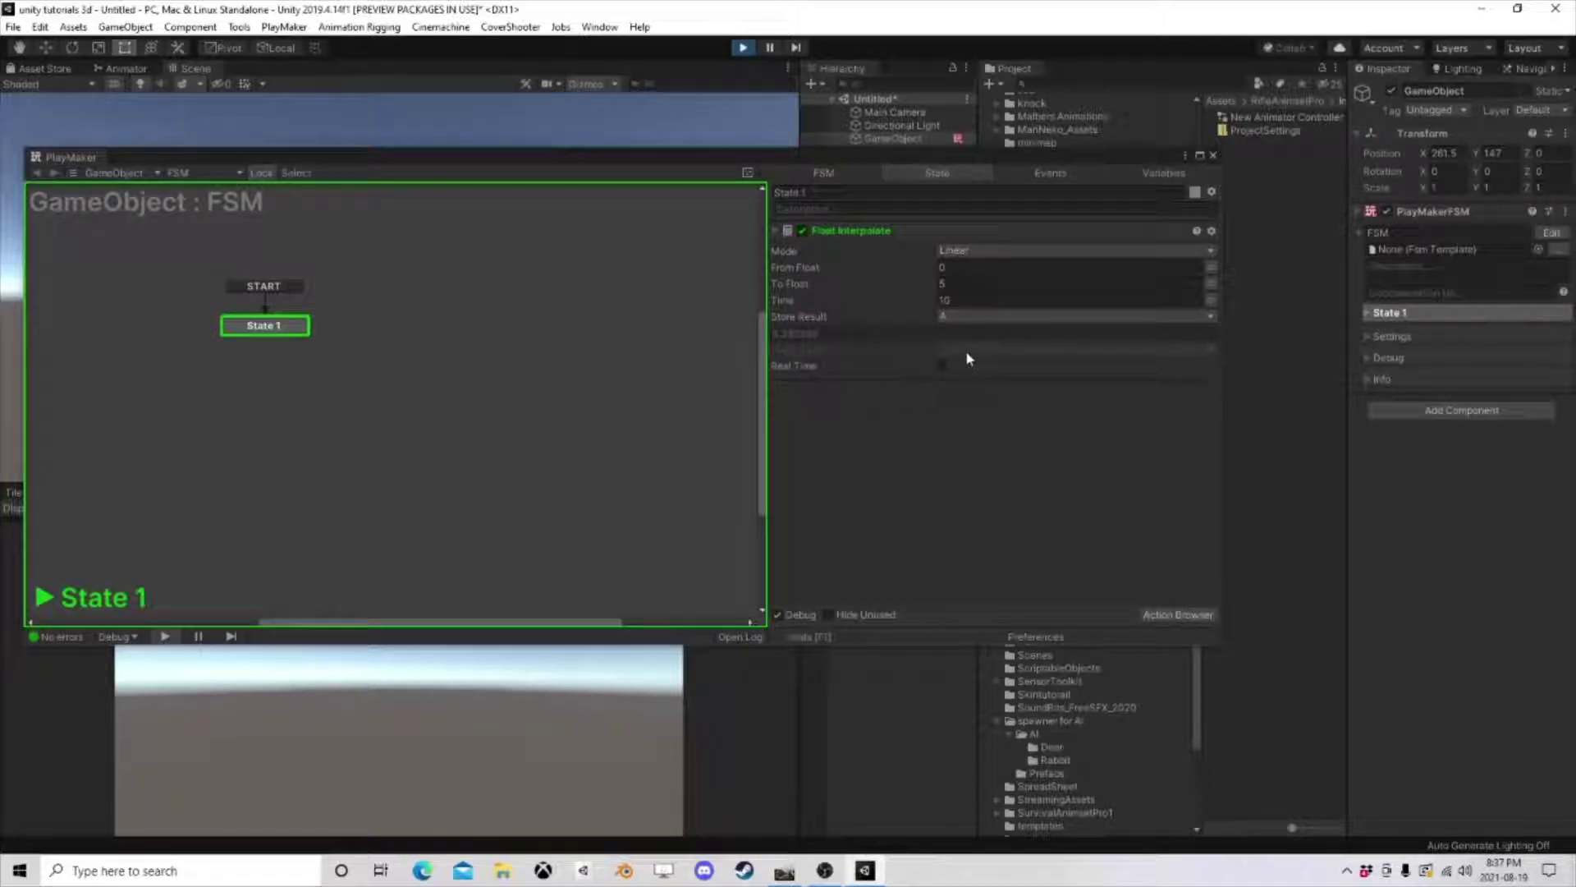
- Stop the game and set Float Interpolate's Time to 5 and To Float to 15
{"action": "key", "text": "ctrl+p"}
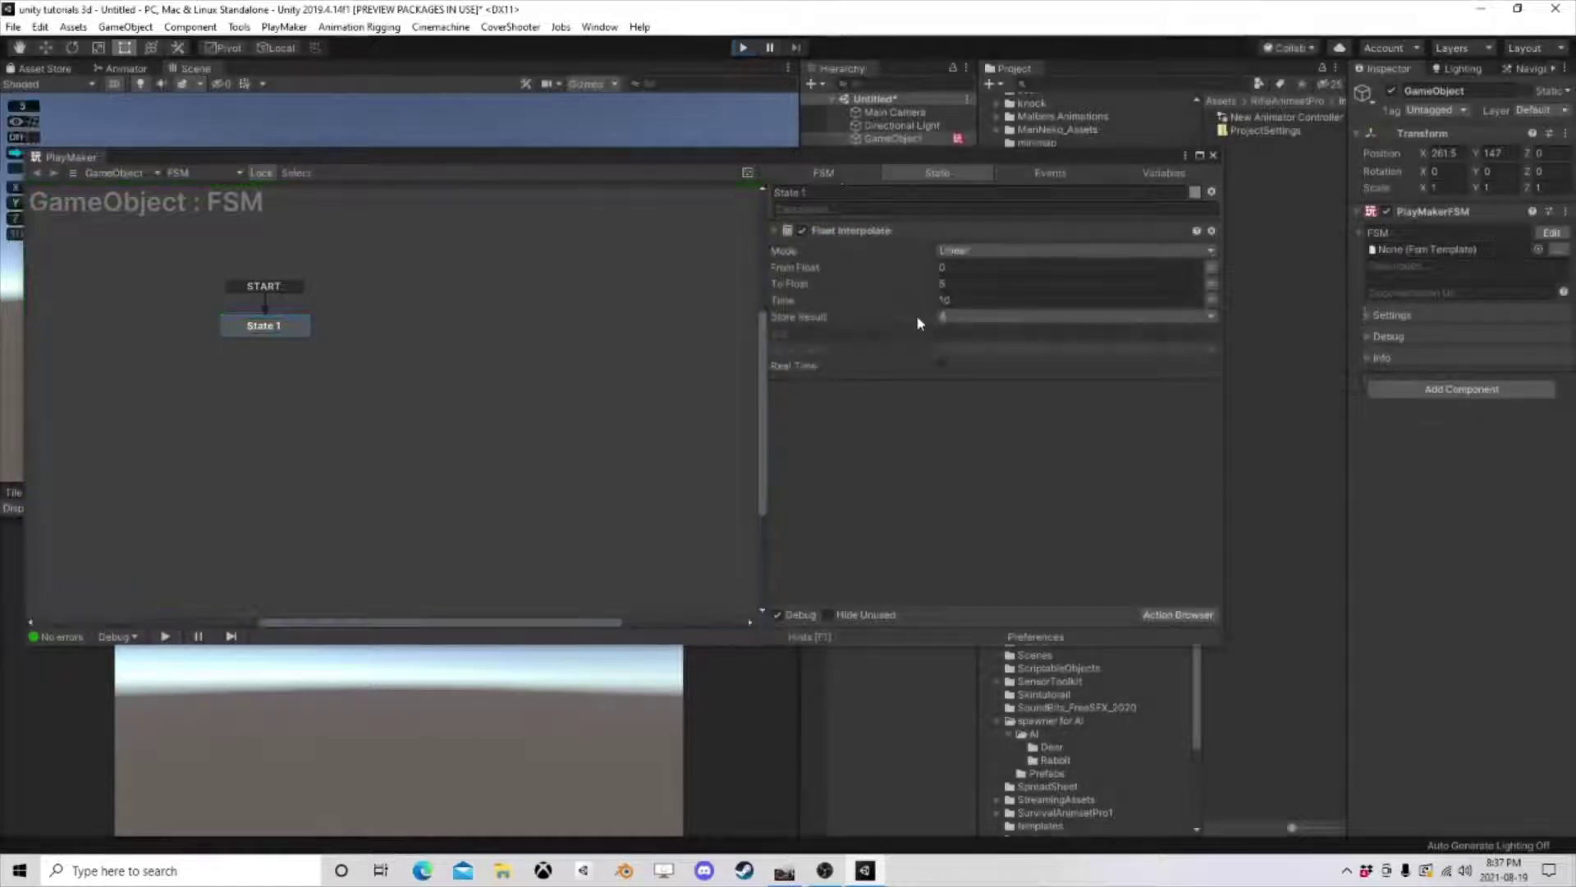
{"action": "left_click", "coordinate": [944, 300]}
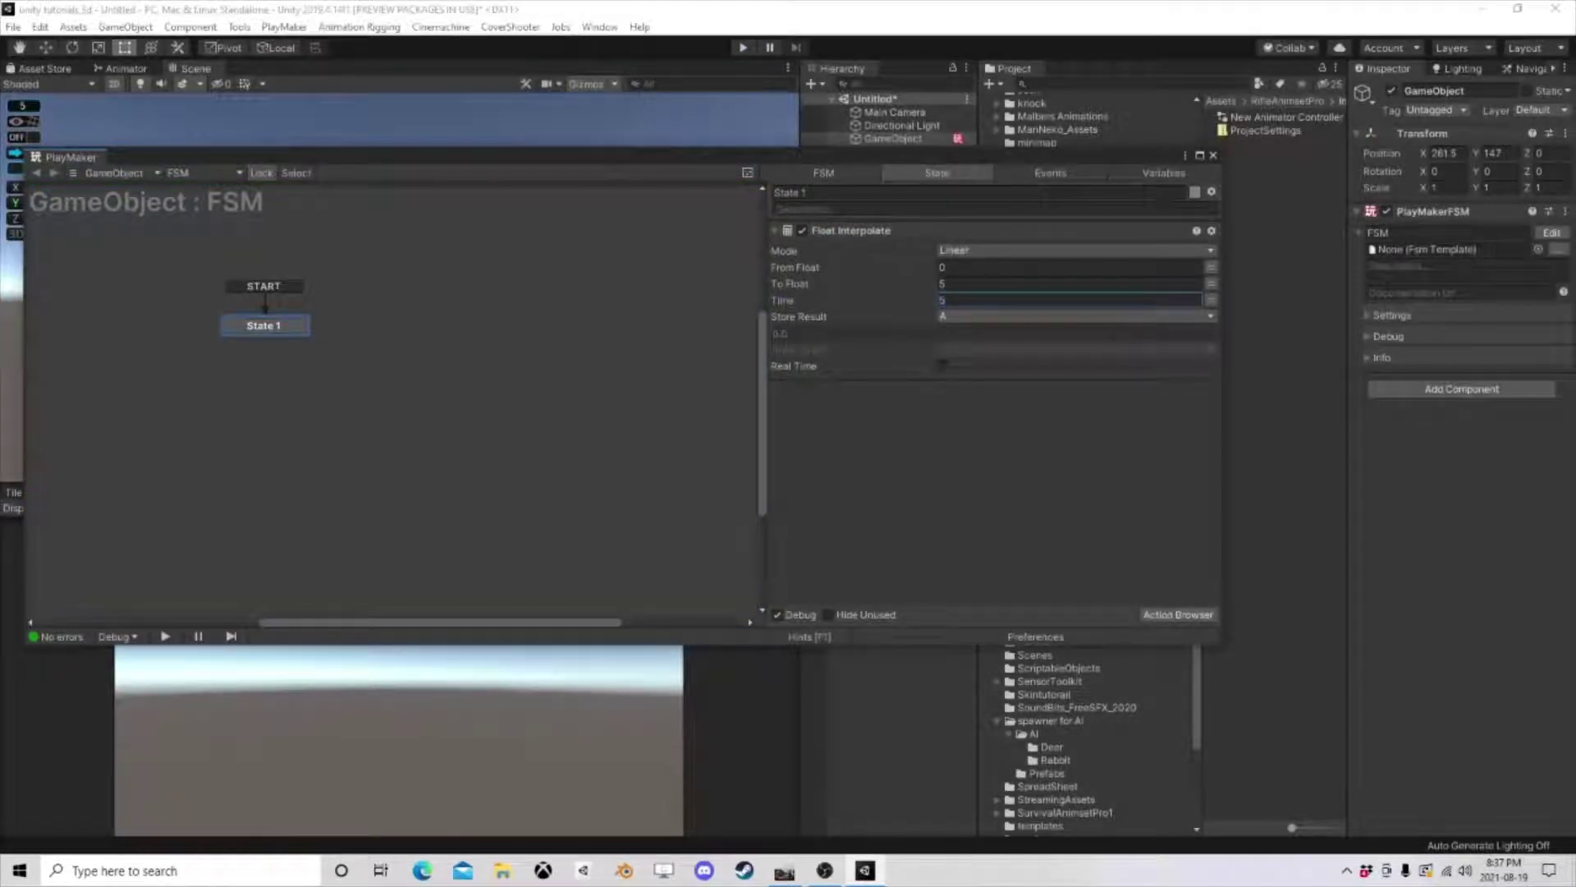
{"action": "type", "text": "5"}
{"action": "left_click", "coordinate": [943, 283]}
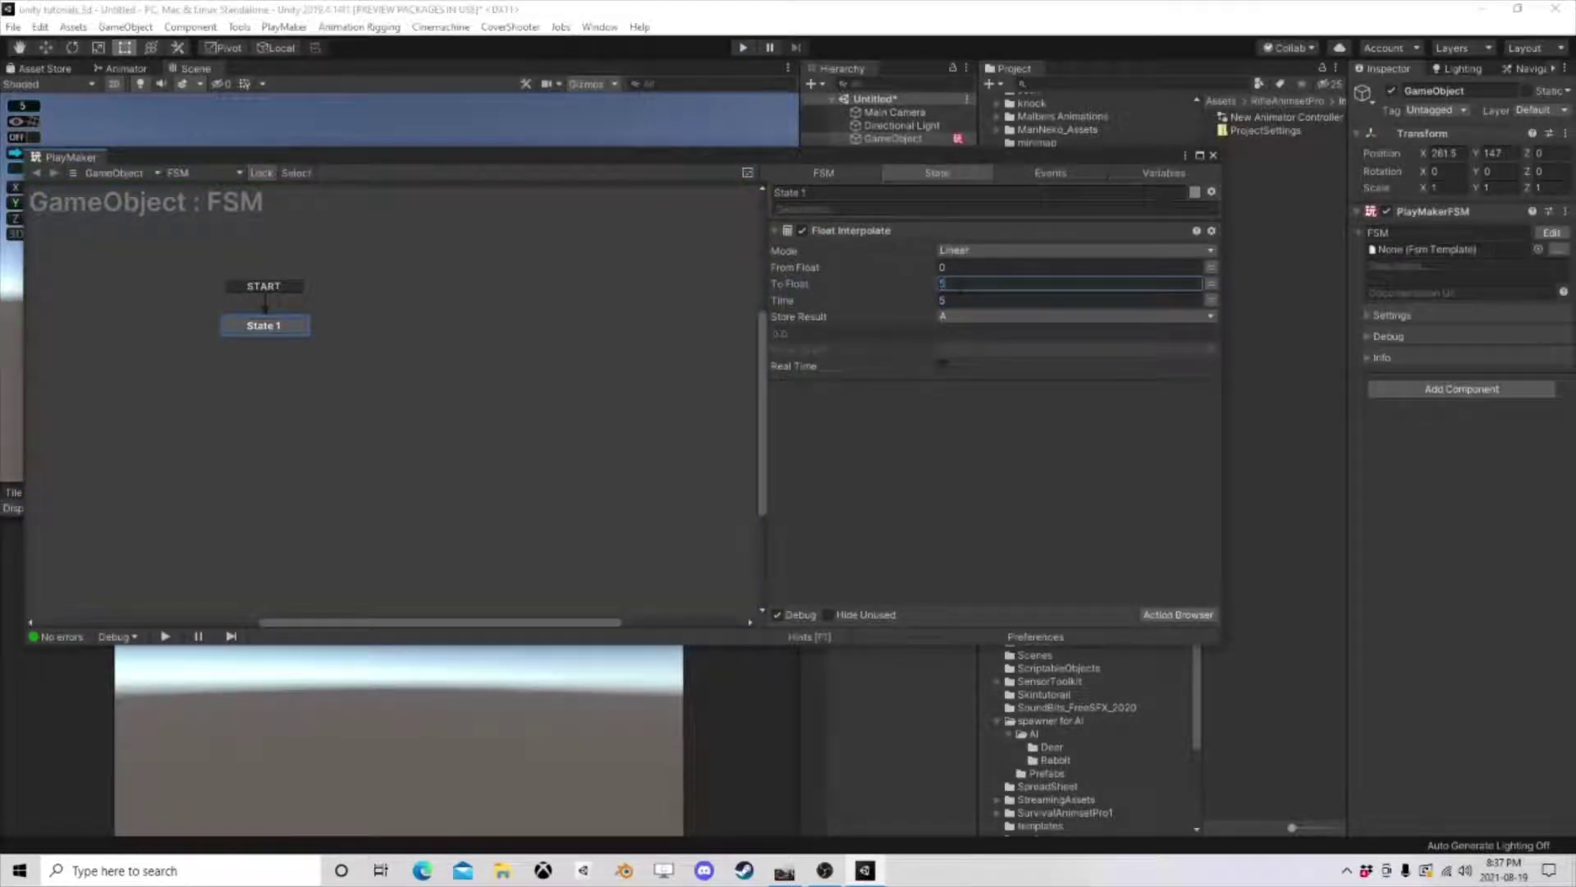
{"action": "type", "text": "15"}
- Add a new finish event 'Done' and create State 2 as its transition target
{"action": "left_click", "coordinate": [984, 353]}
{"action": "left_click", "coordinate": [990, 450]}
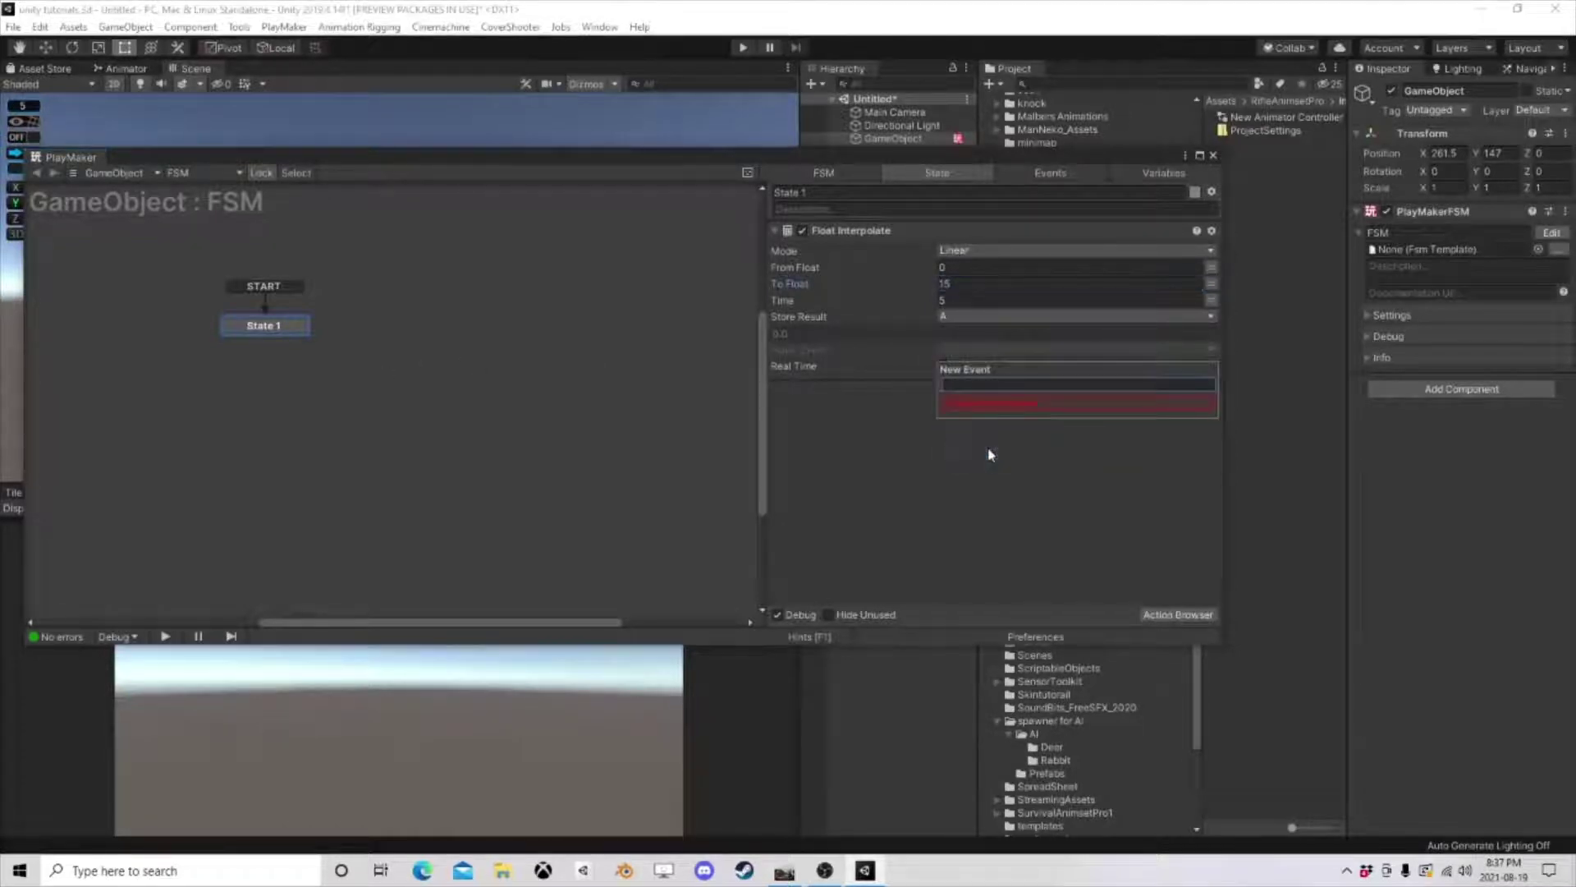
{"action": "type", "text": "Done"}
{"action": "key", "text": "Return"}
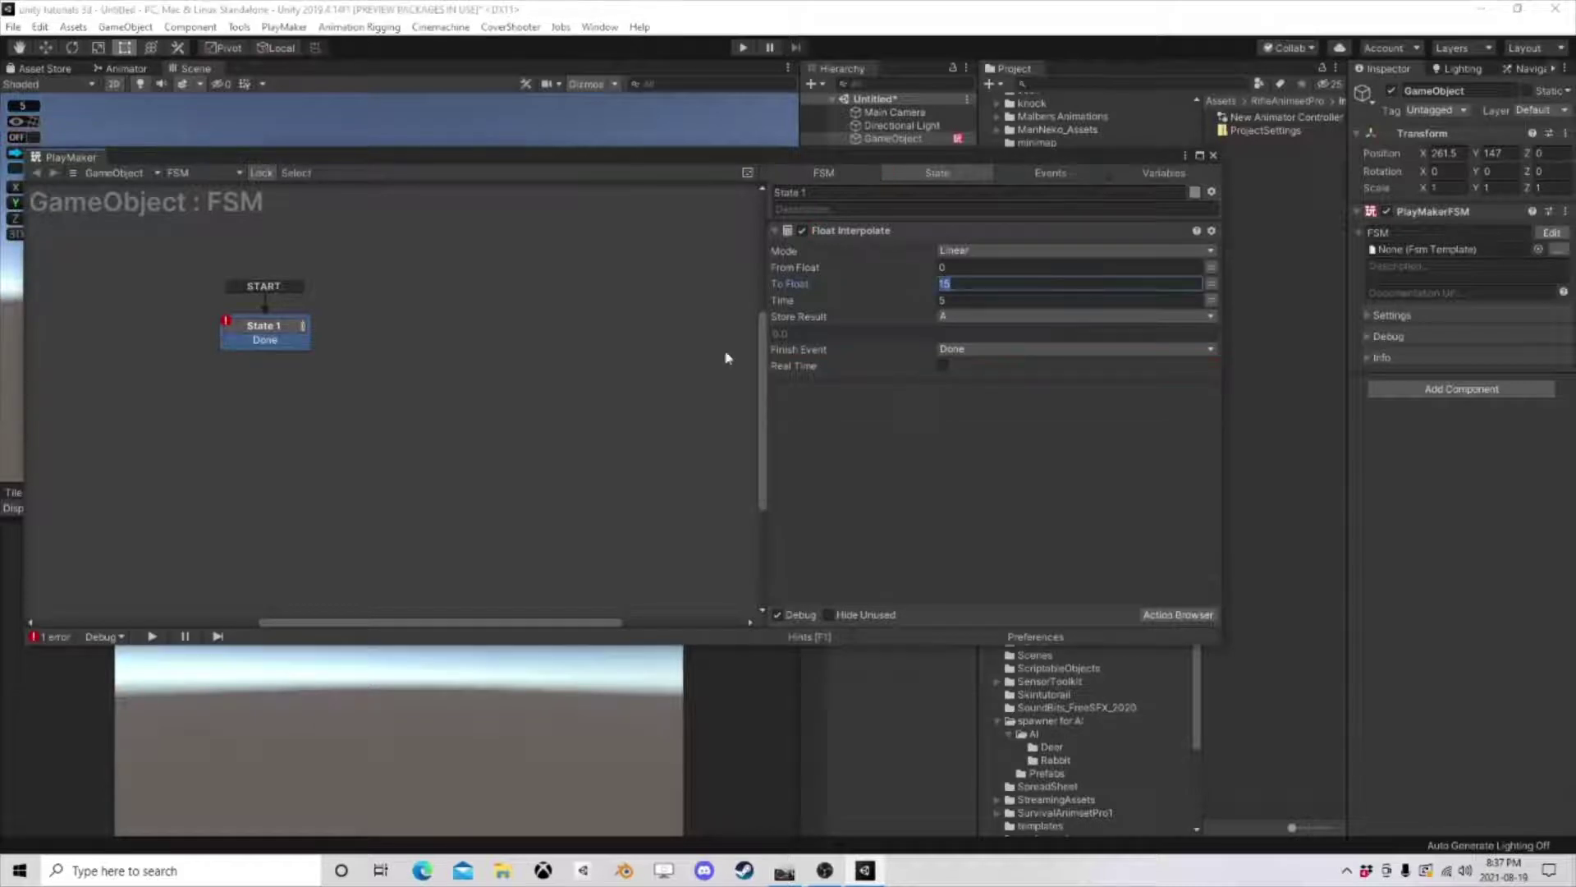
{"action": "left_click_drag", "start_coordinate": [294, 348], "coordinate": [410, 340]}
- Run the game, inspect State 1 during play, then stop it
{"action": "left_click", "coordinate": [743, 48]}
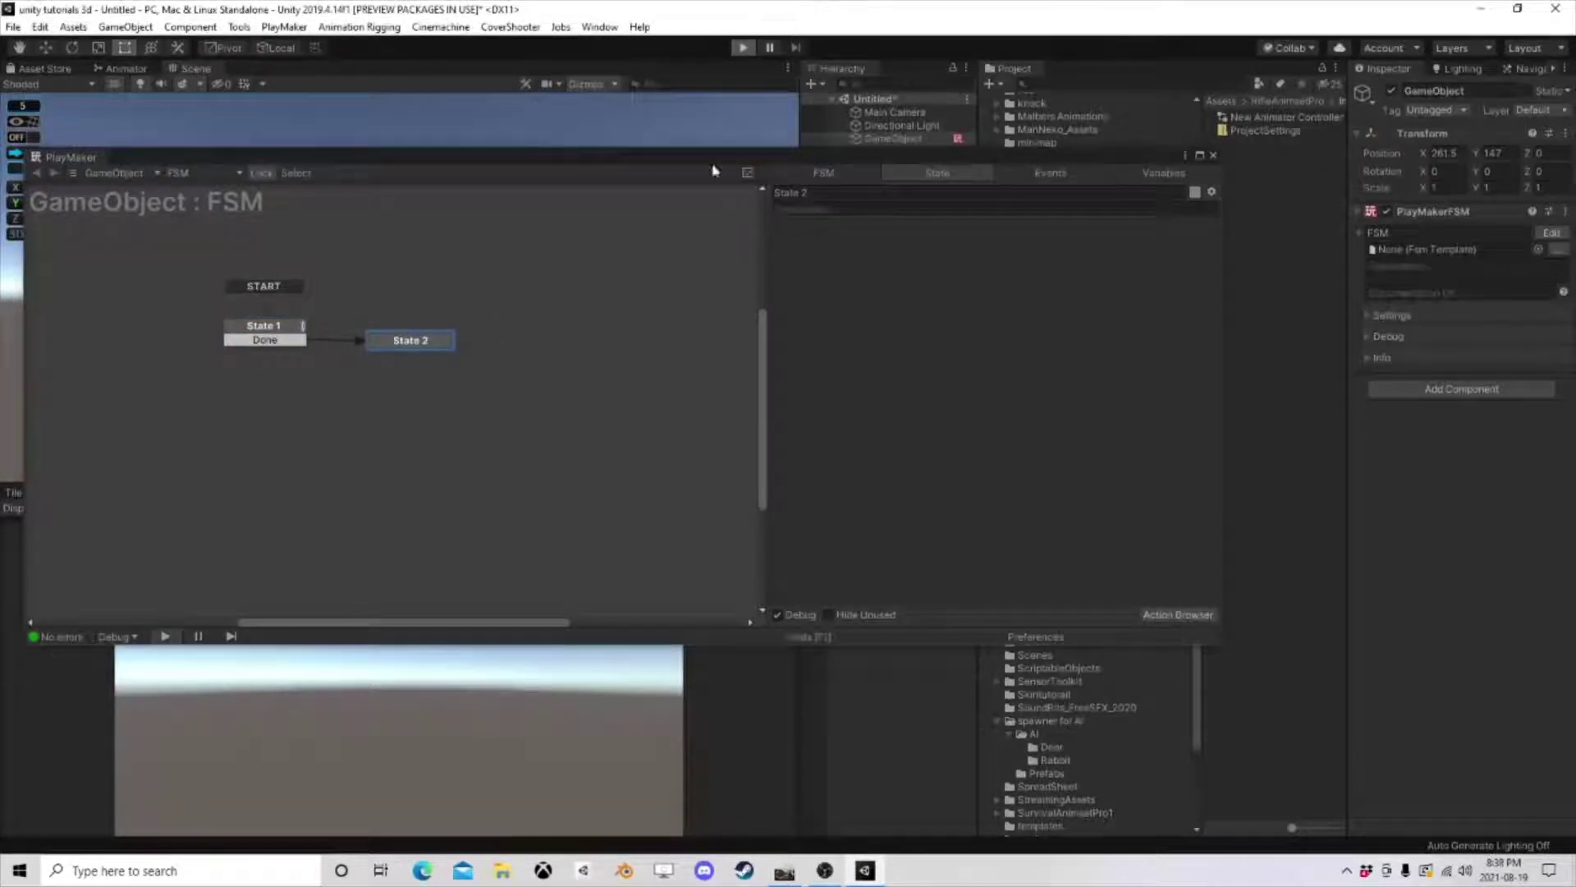
{"action": "left_click", "coordinate": [268, 331]}
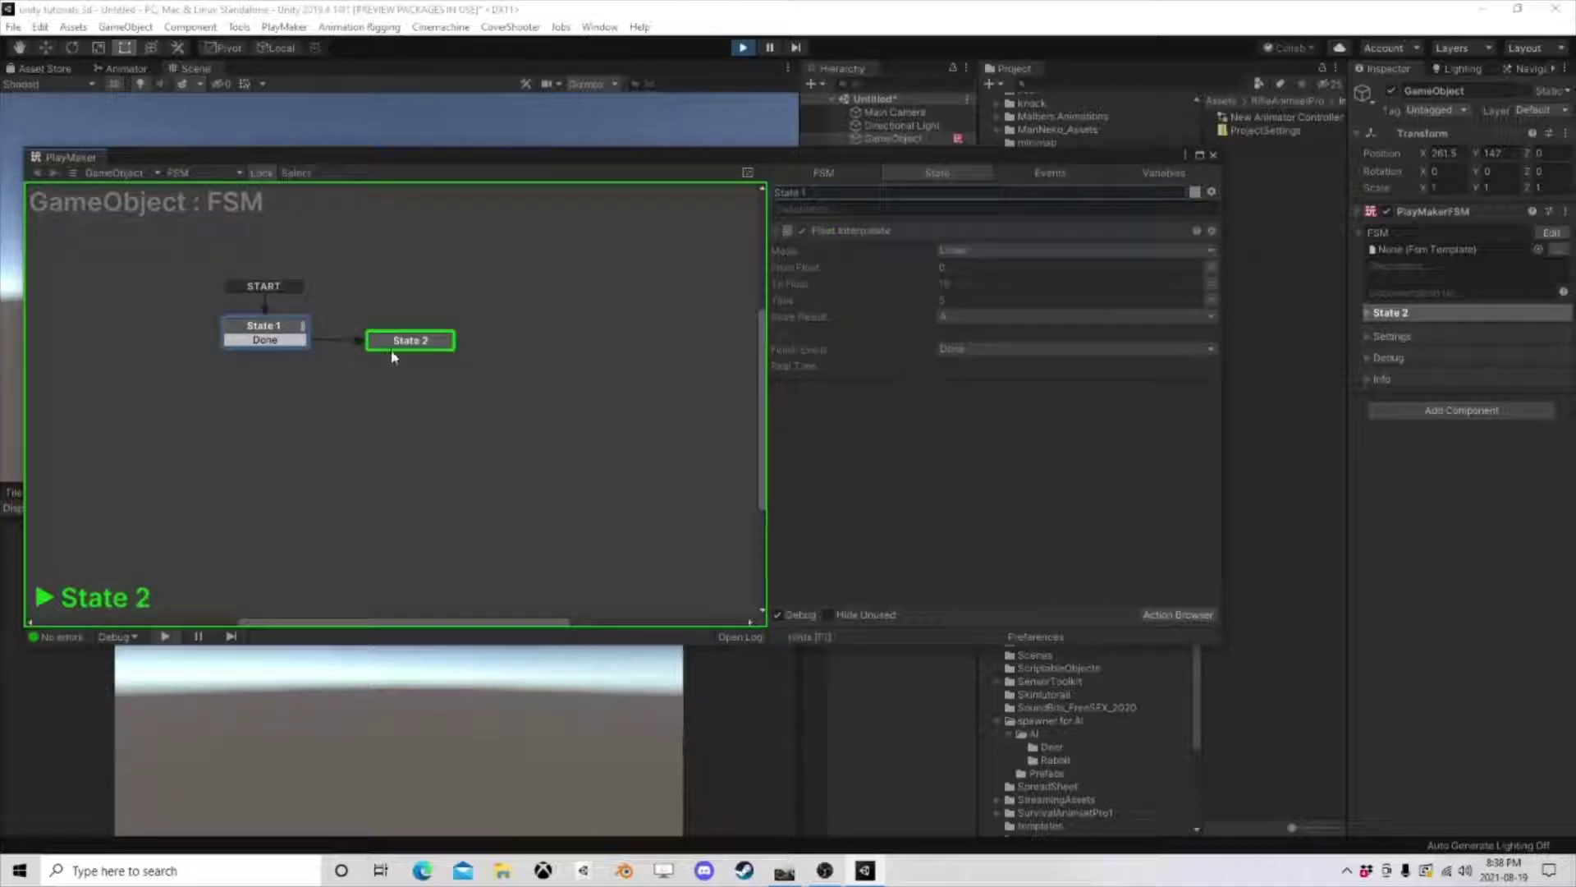
{"action": "left_click", "coordinate": [743, 48]}
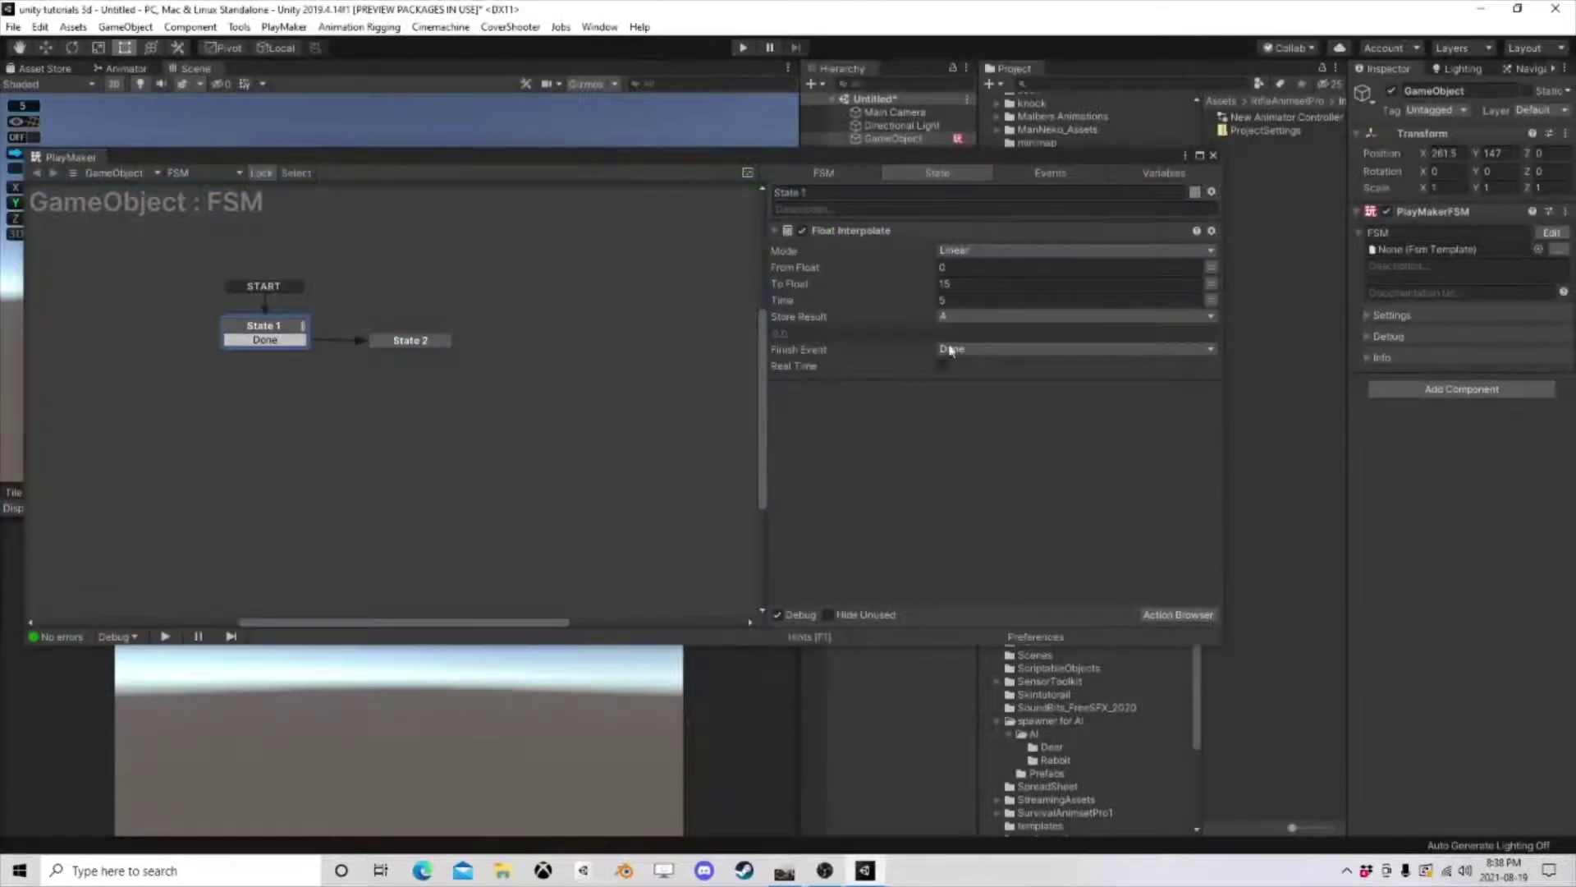
- Add a Set Position action to State 1 by searching 'set pos'
{"action": "left_click", "coordinate": [1177, 616]}
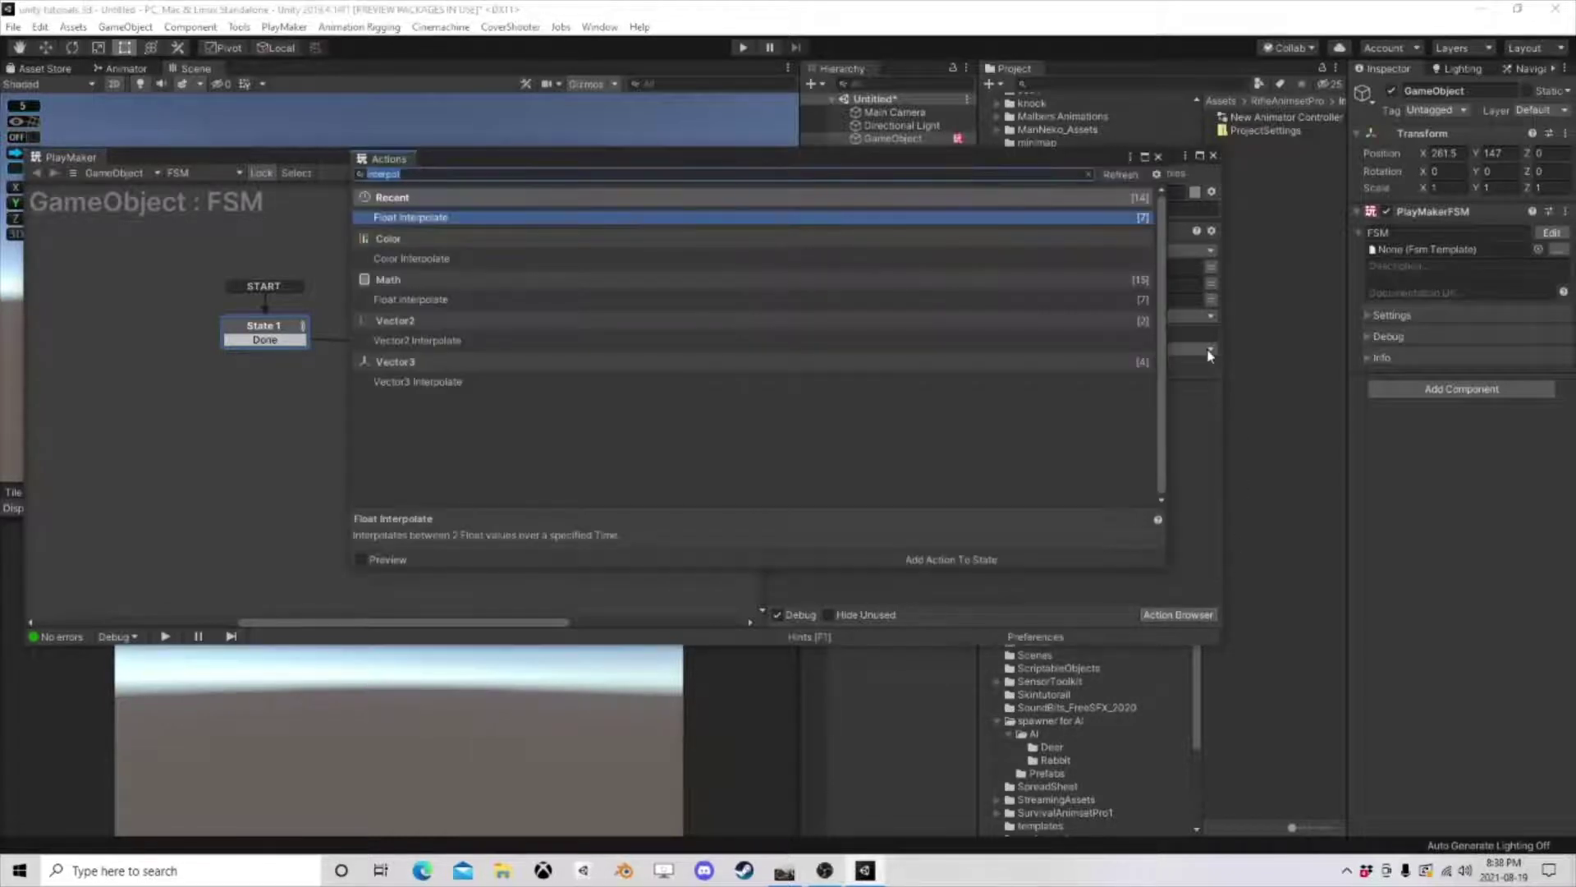
{"action": "type", "text": "set"}
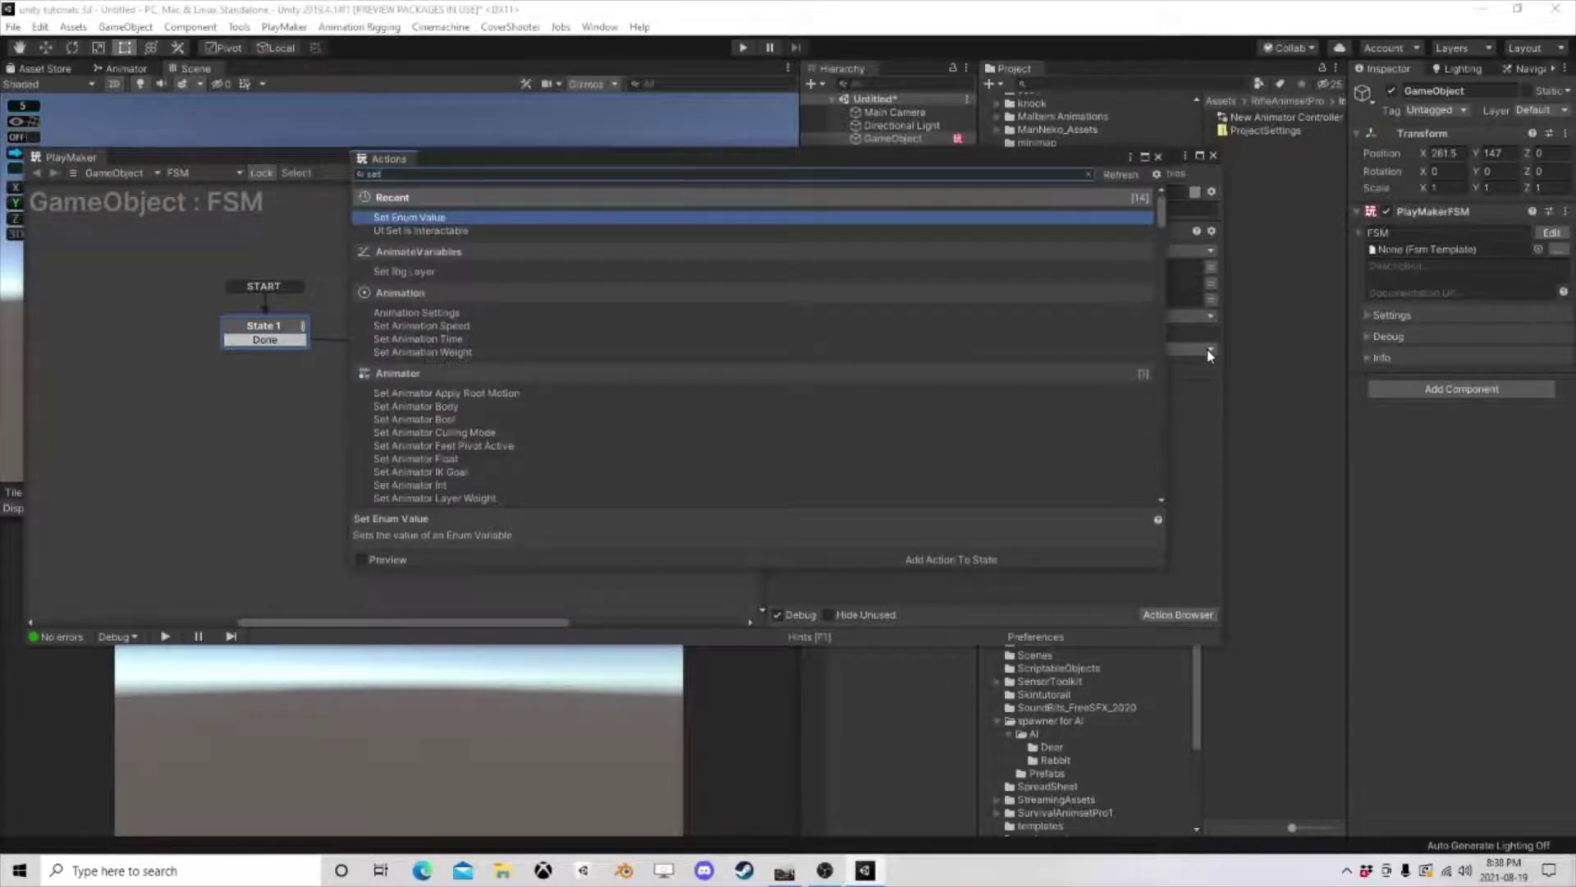
{"action": "type", "text": " pos"}
{"action": "key", "text": "Down"}
{"action": "key", "text": "Down"}
{"action": "key", "text": "Down"}
{"action": "key", "text": "Down"}
{"action": "key", "text": "Down"}
{"action": "key", "text": "Down"}
{"action": "key", "text": "Down"}
{"action": "key", "text": "Down"}
{"action": "key", "text": "Down"}
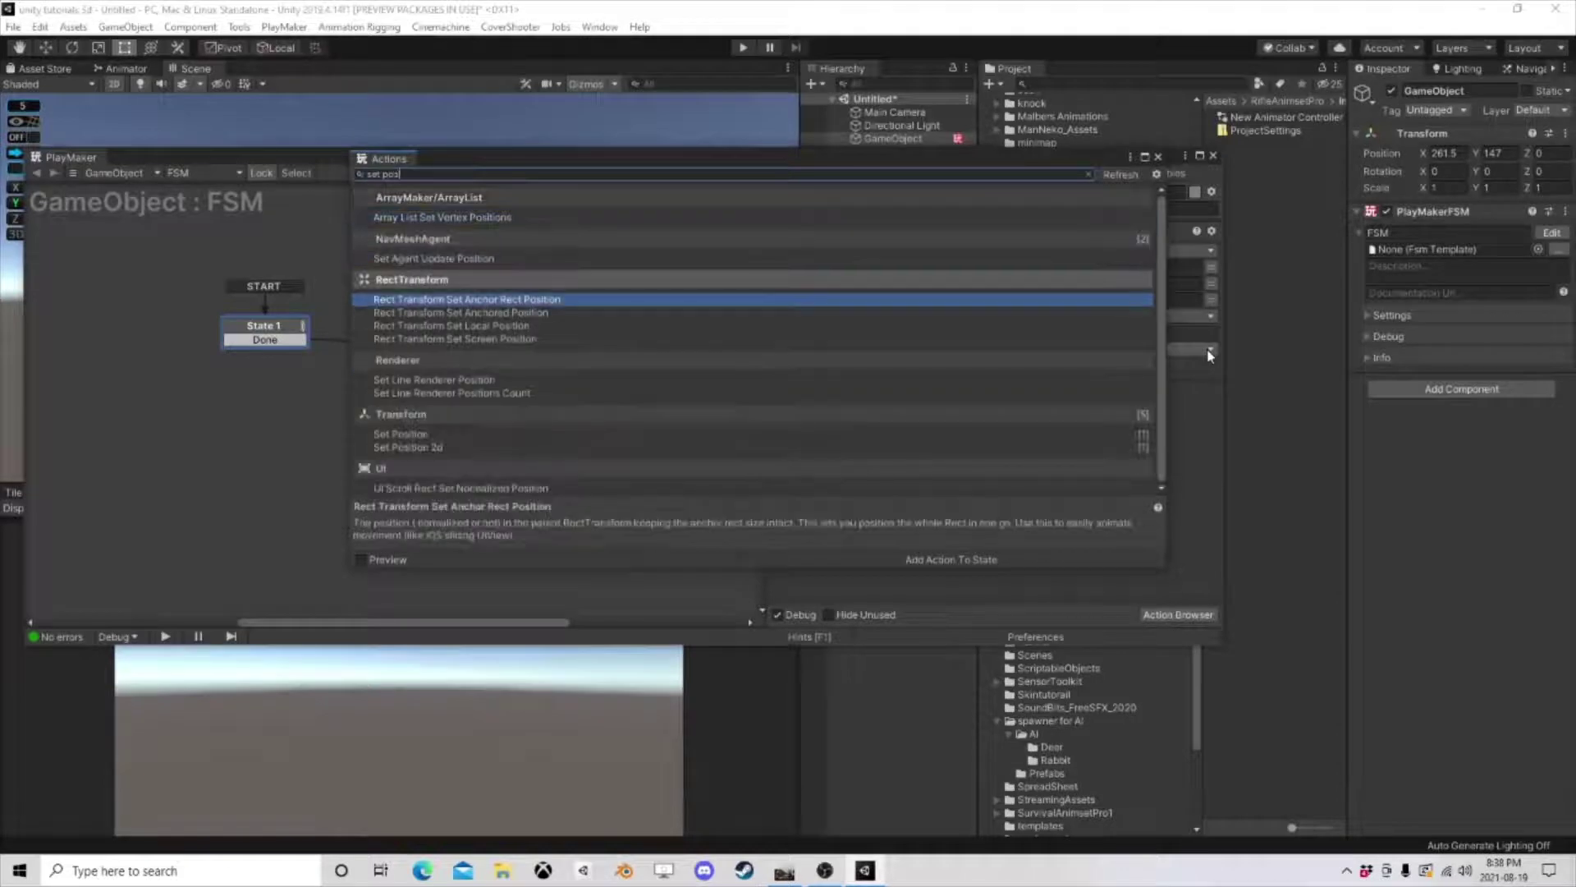
{"action": "key", "text": "Up"}
{"action": "key", "text": "Return"}
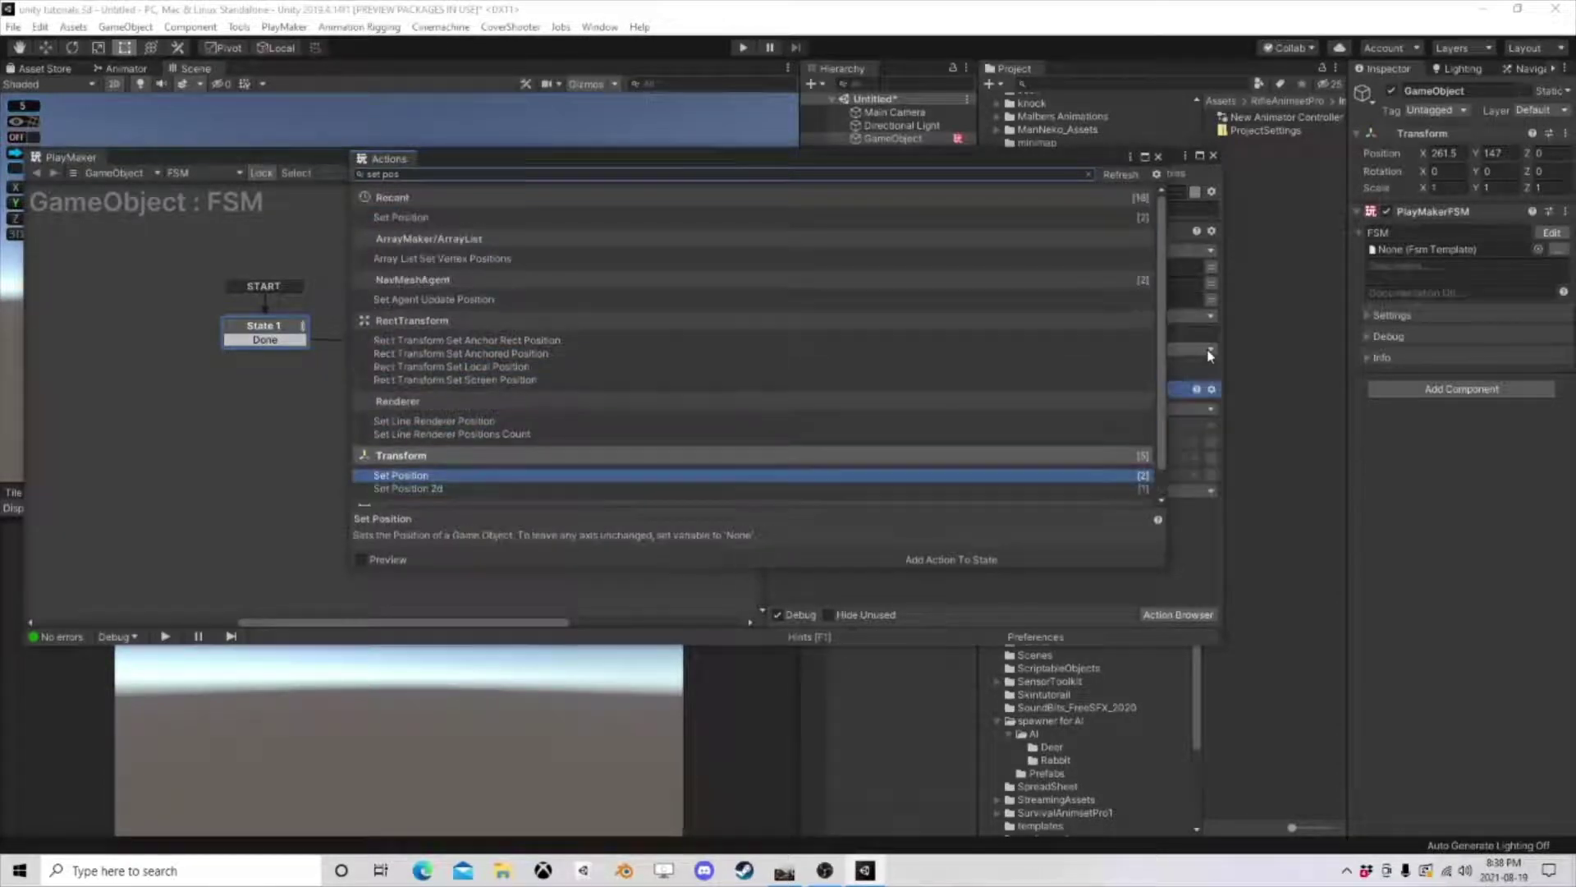
{"action": "left_click", "coordinate": [1157, 156]}
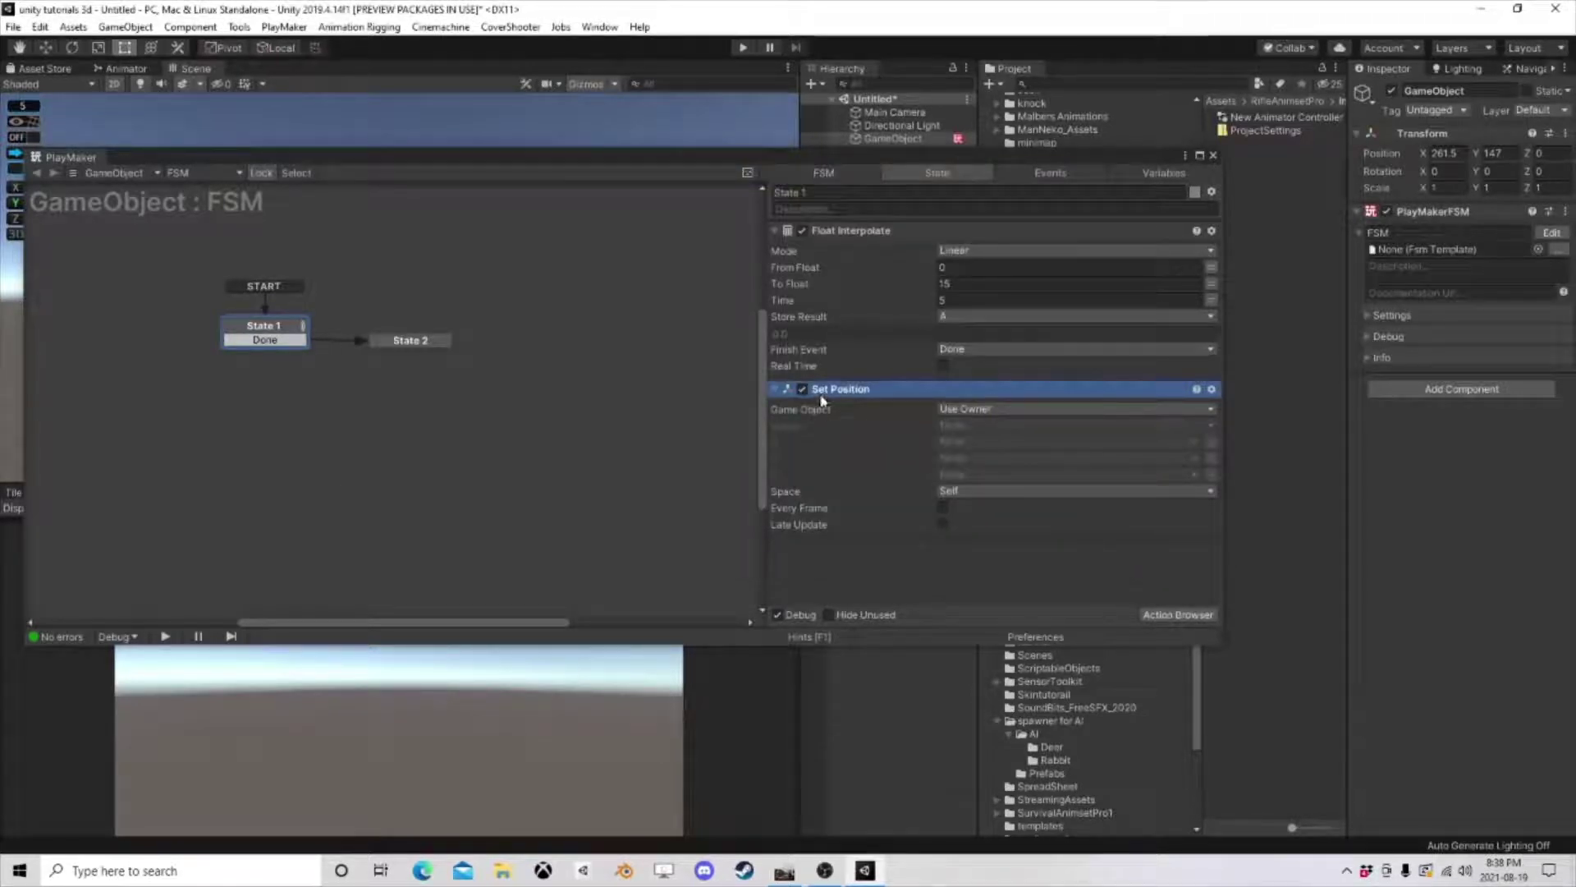
{"action": "left_click_drag", "start_coordinate": [757, 156], "coordinate": [837, 179]}
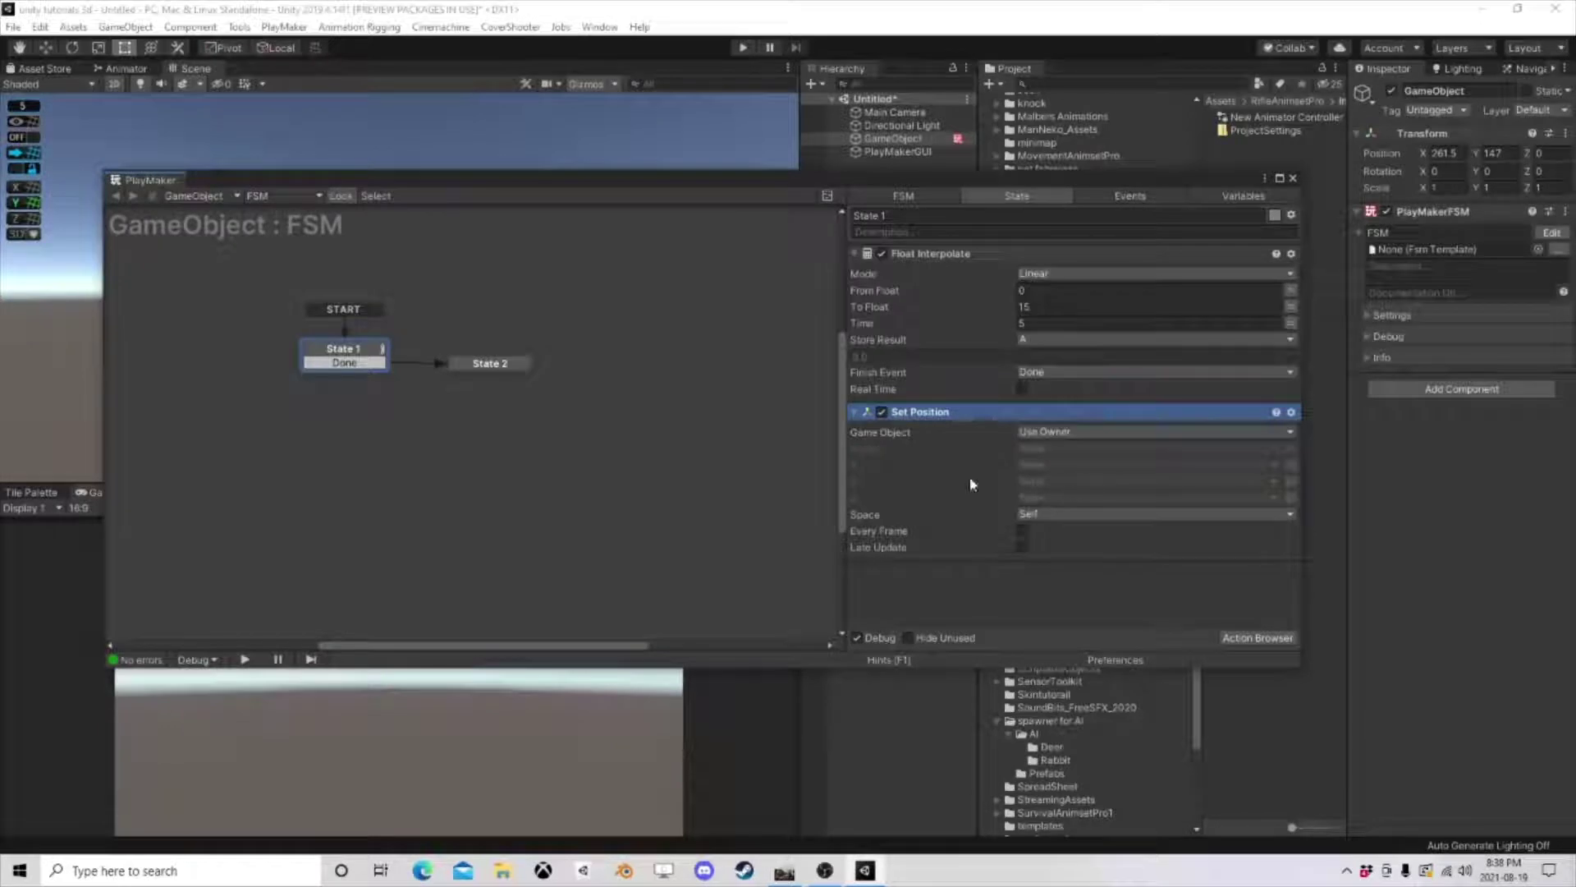
- Create a new 3D Cube and make it Set Position's target game object
{"action": "left_click", "coordinate": [1066, 432]}
{"action": "left_click", "coordinate": [1088, 468]}
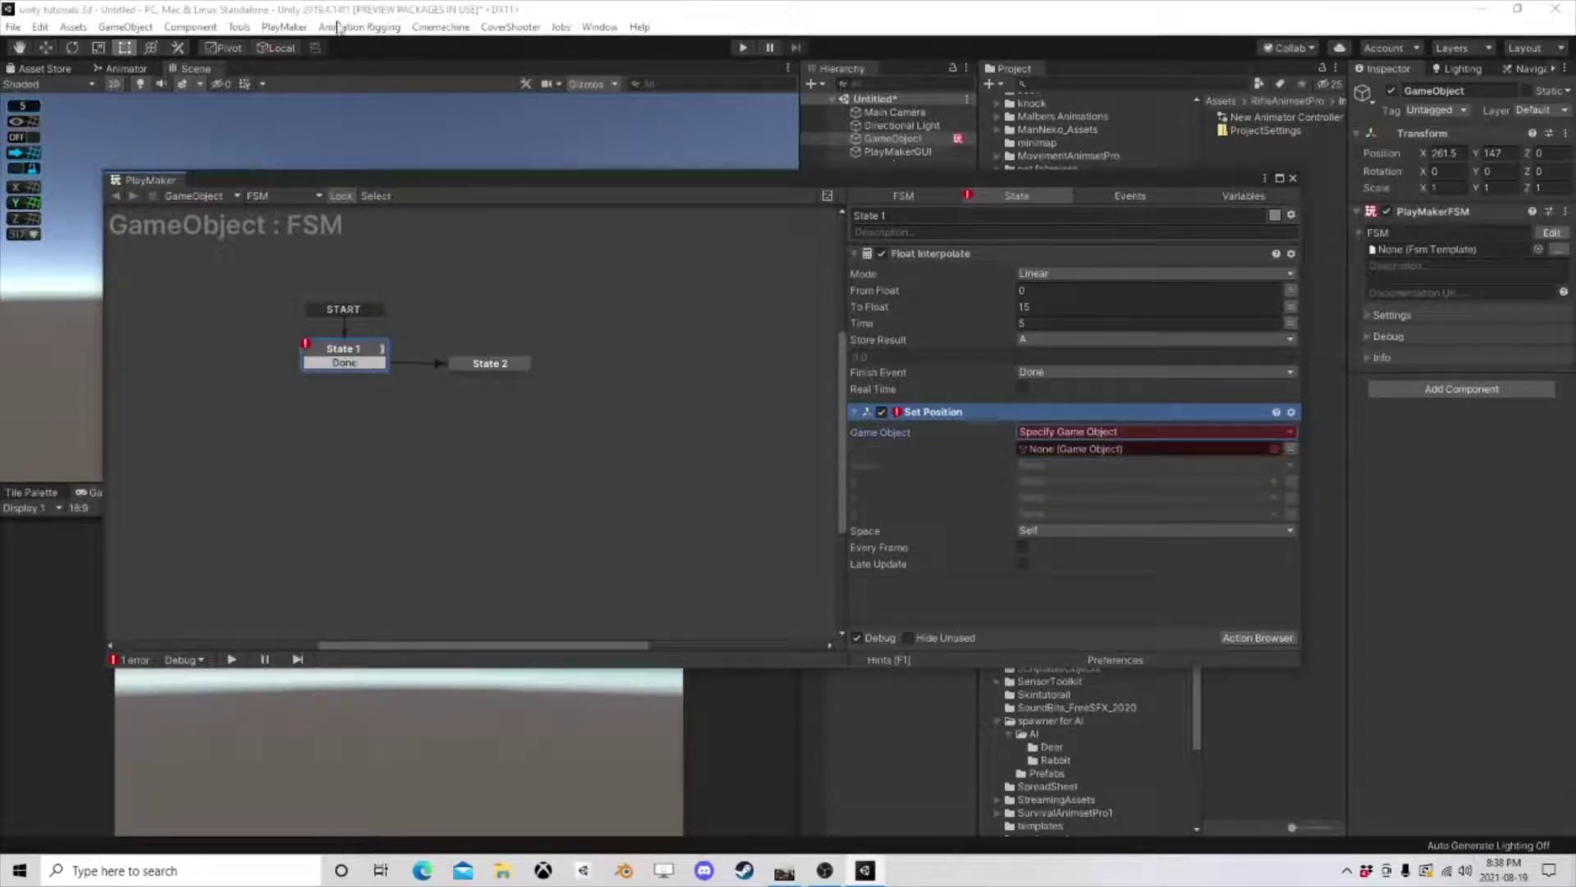
{"action": "left_click", "coordinate": [124, 27]}
{"action": "mouse_move", "coordinate": [144, 82]}
{"action": "left_click", "coordinate": [353, 83]}
{"action": "left_click_drag", "start_coordinate": [903, 182], "coordinate": [804, 261]}
{"action": "left_click_drag", "start_coordinate": [870, 163], "coordinate": [992, 529]}
- Drive Set Position's Y from variable A in World space, then run the game
{"action": "left_click", "coordinate": [962, 579]}
{"action": "left_click", "coordinate": [944, 612]}
{"action": "left_click", "coordinate": [934, 629]}
{"action": "left_click", "coordinate": [928, 644]}
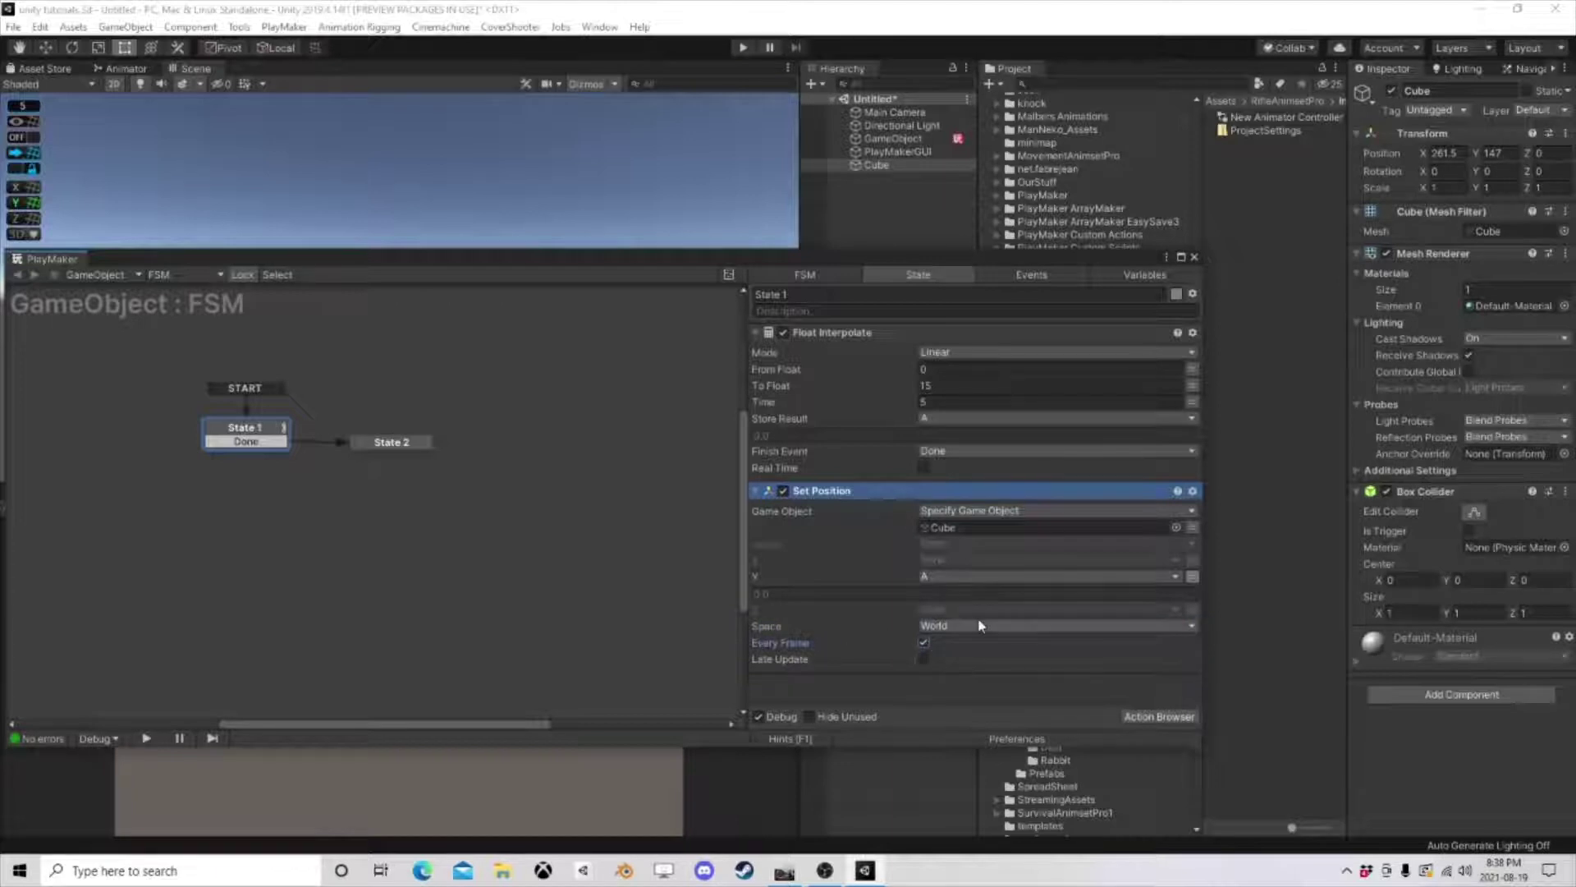
{"action": "left_click", "coordinate": [743, 47]}
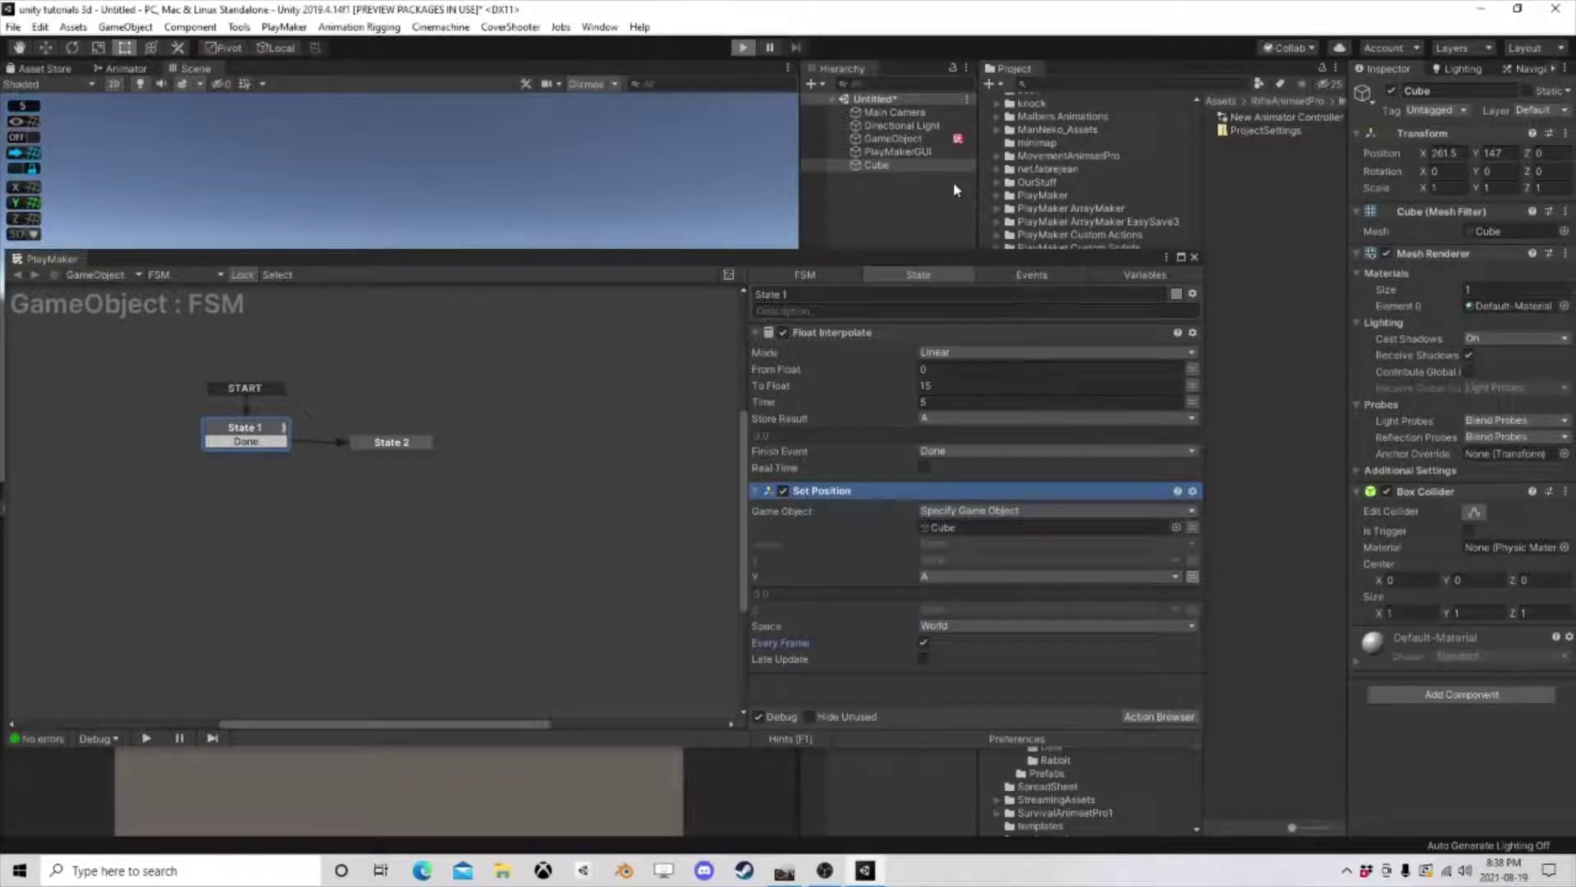
- Frame the Cube in a 3D perspective scene view and run the game
{"action": "left_click", "coordinate": [880, 165]}
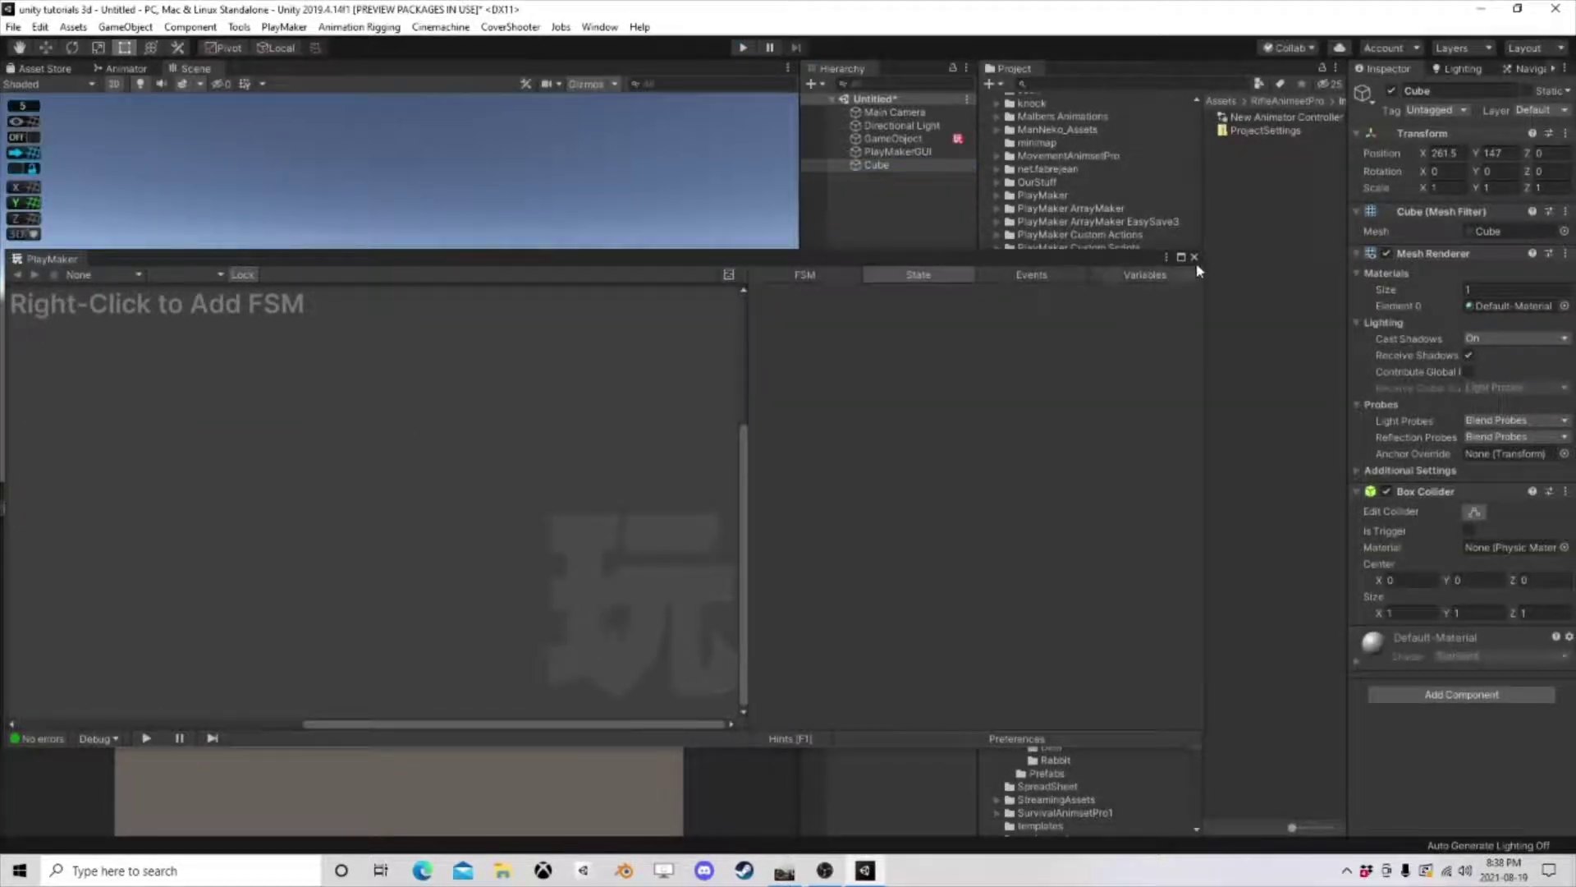
{"action": "left_click", "coordinate": [1194, 257]}
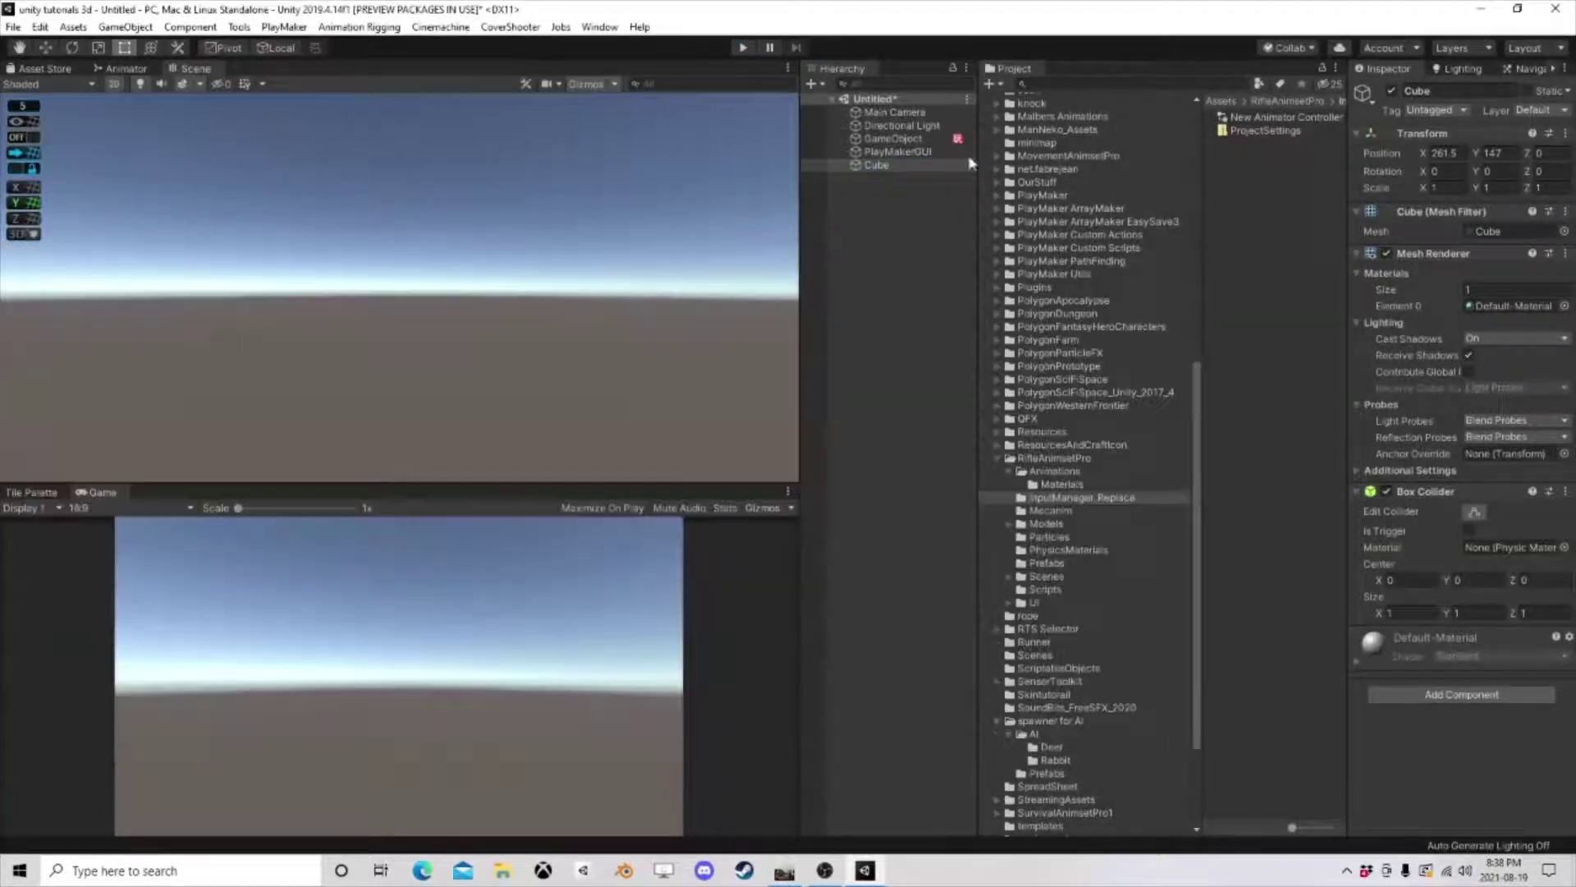
{"action": "double_click", "coordinate": [883, 166]}
{"action": "scroll", "coordinate": [529, 251], "scroll_direction": "down", "scroll_amount": 4}
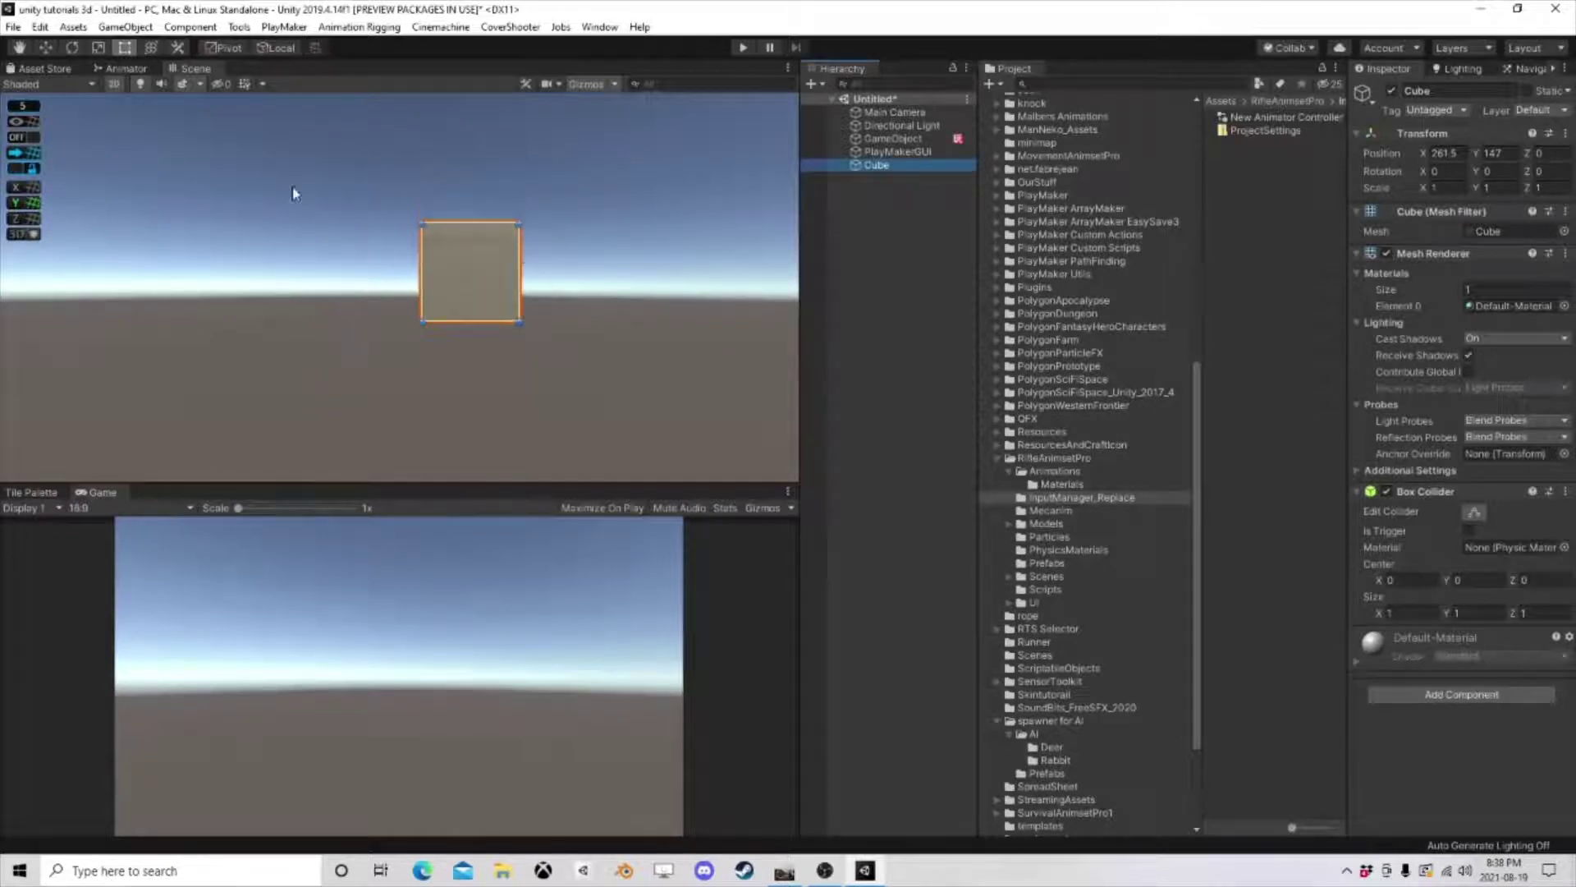
{"action": "left_click", "coordinate": [114, 84]}
{"action": "scroll", "coordinate": [402, 183], "scroll_direction": "down", "scroll_amount": 3}
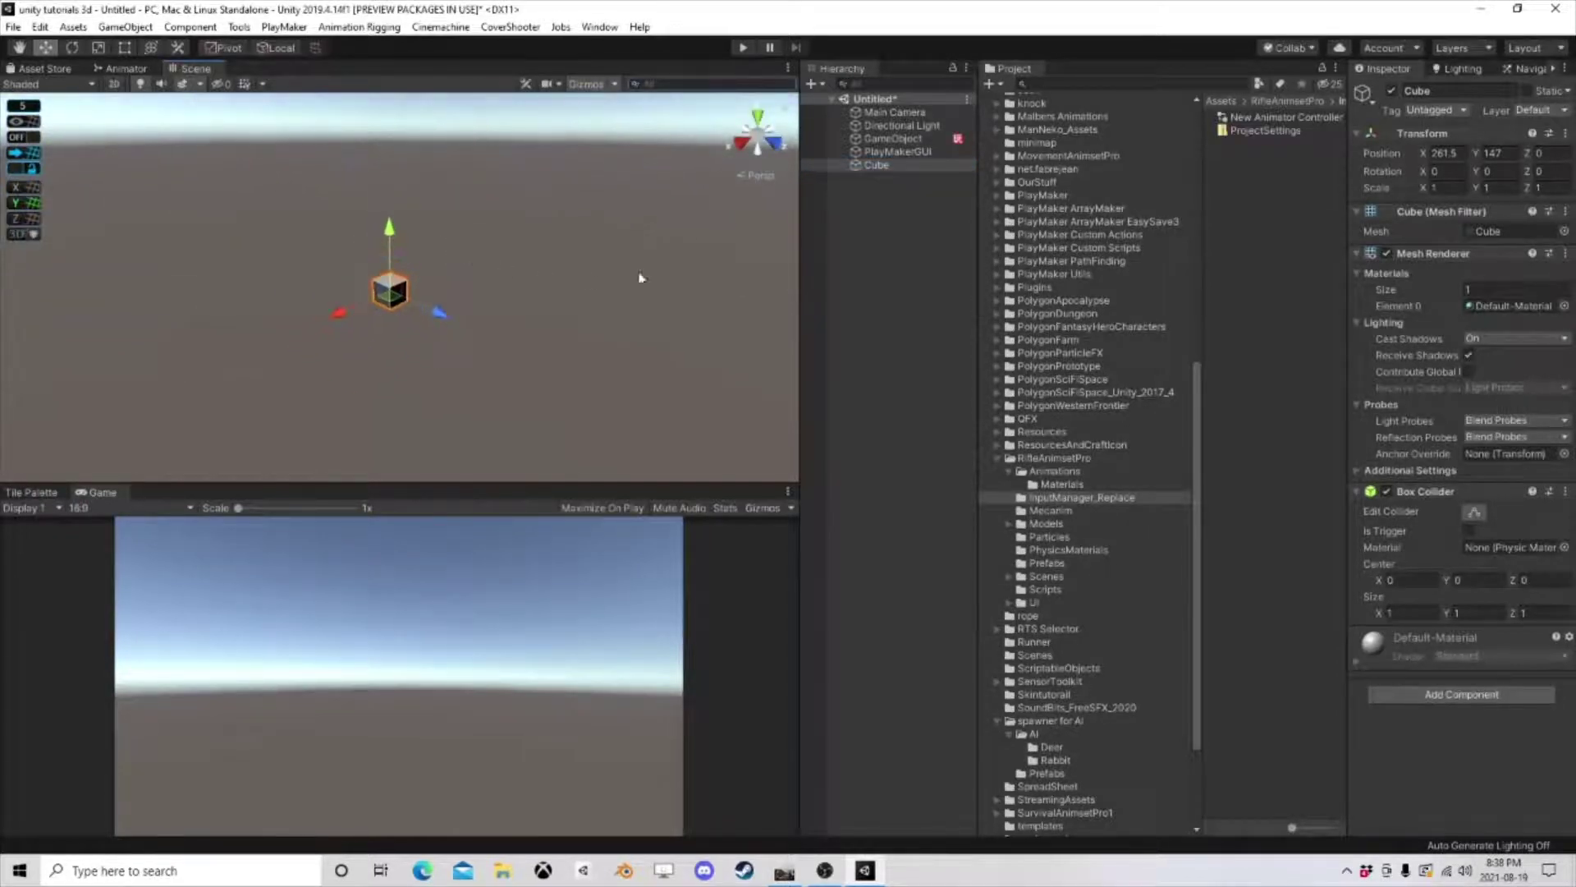
{"action": "left_click", "coordinate": [743, 47]}
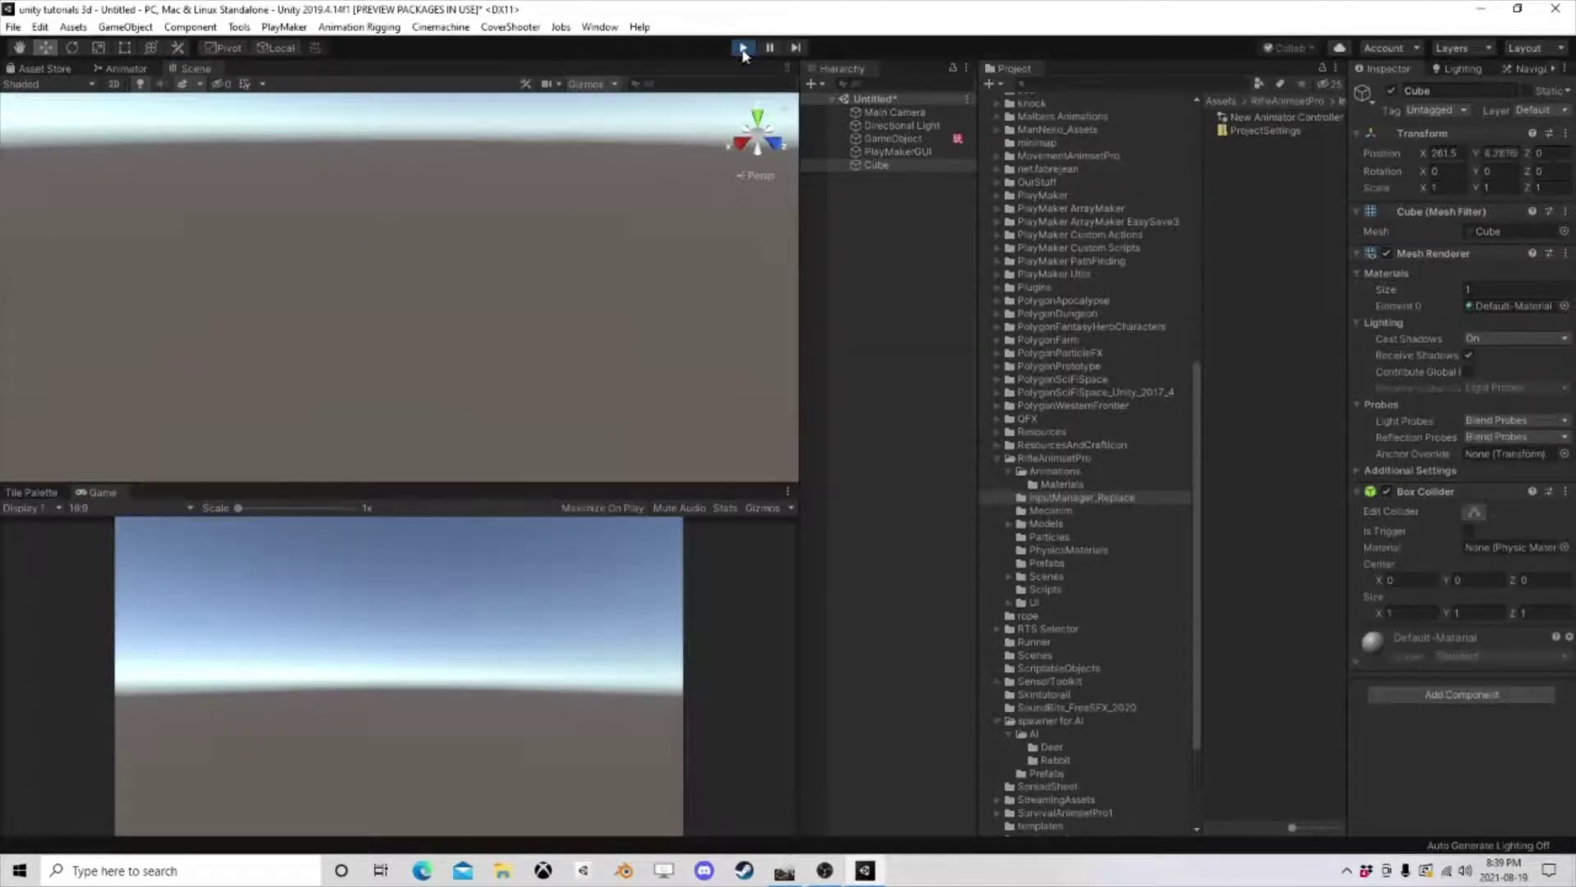
- Stop Play, set the Cube's Position X to 0, and replay to watch it rise
{"action": "left_click", "coordinate": [742, 48]}
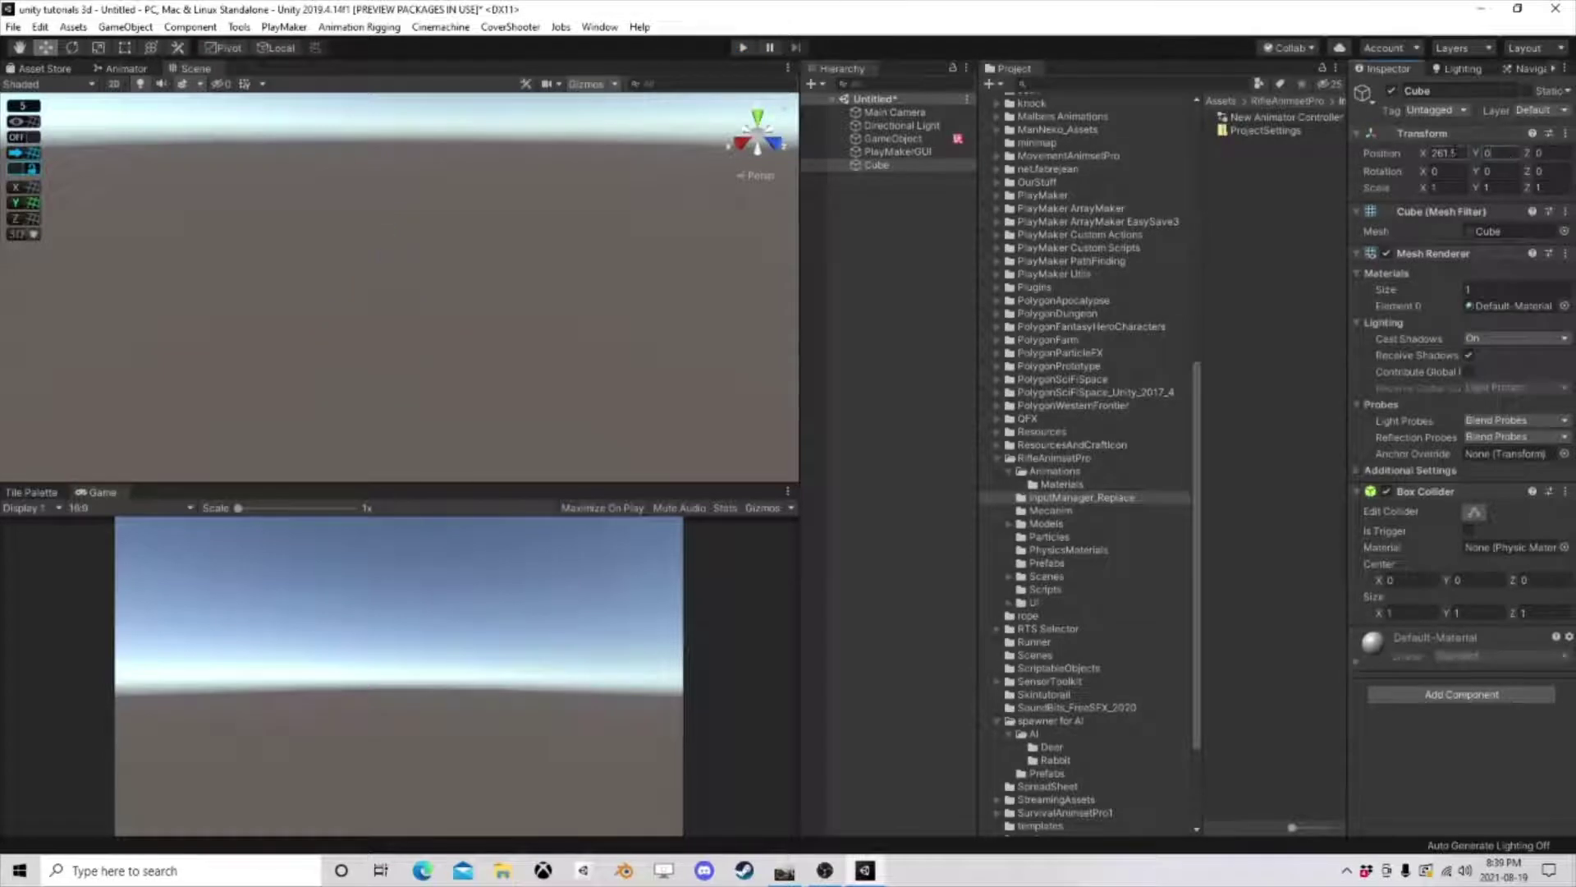
{"action": "type", "text": "0"}
{"action": "double_click", "coordinate": [876, 165]}
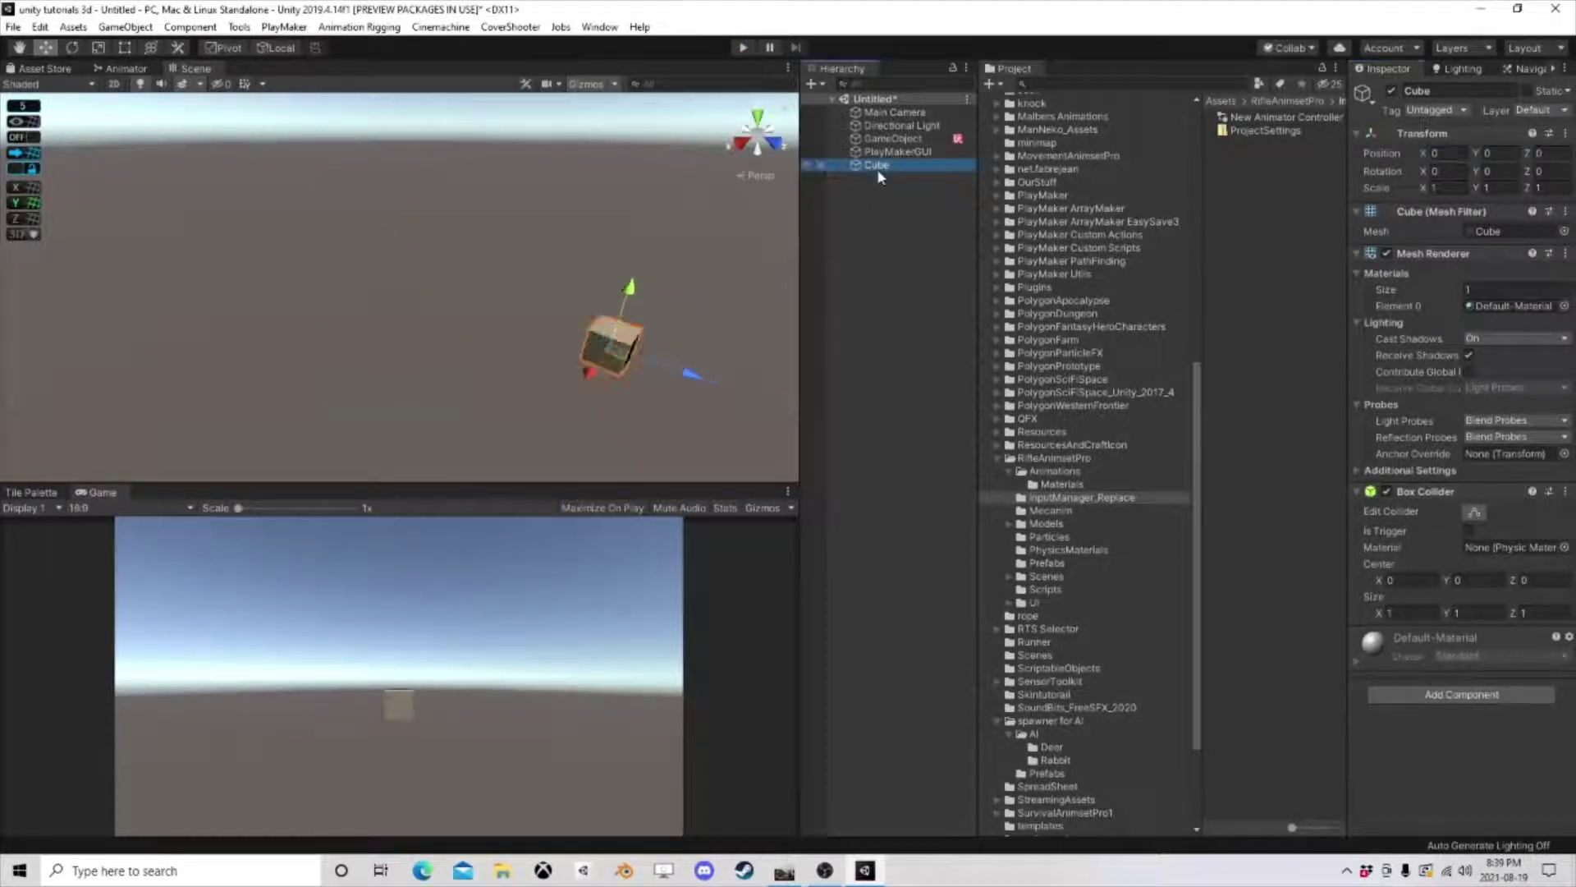
{"action": "left_click", "coordinate": [745, 47]}
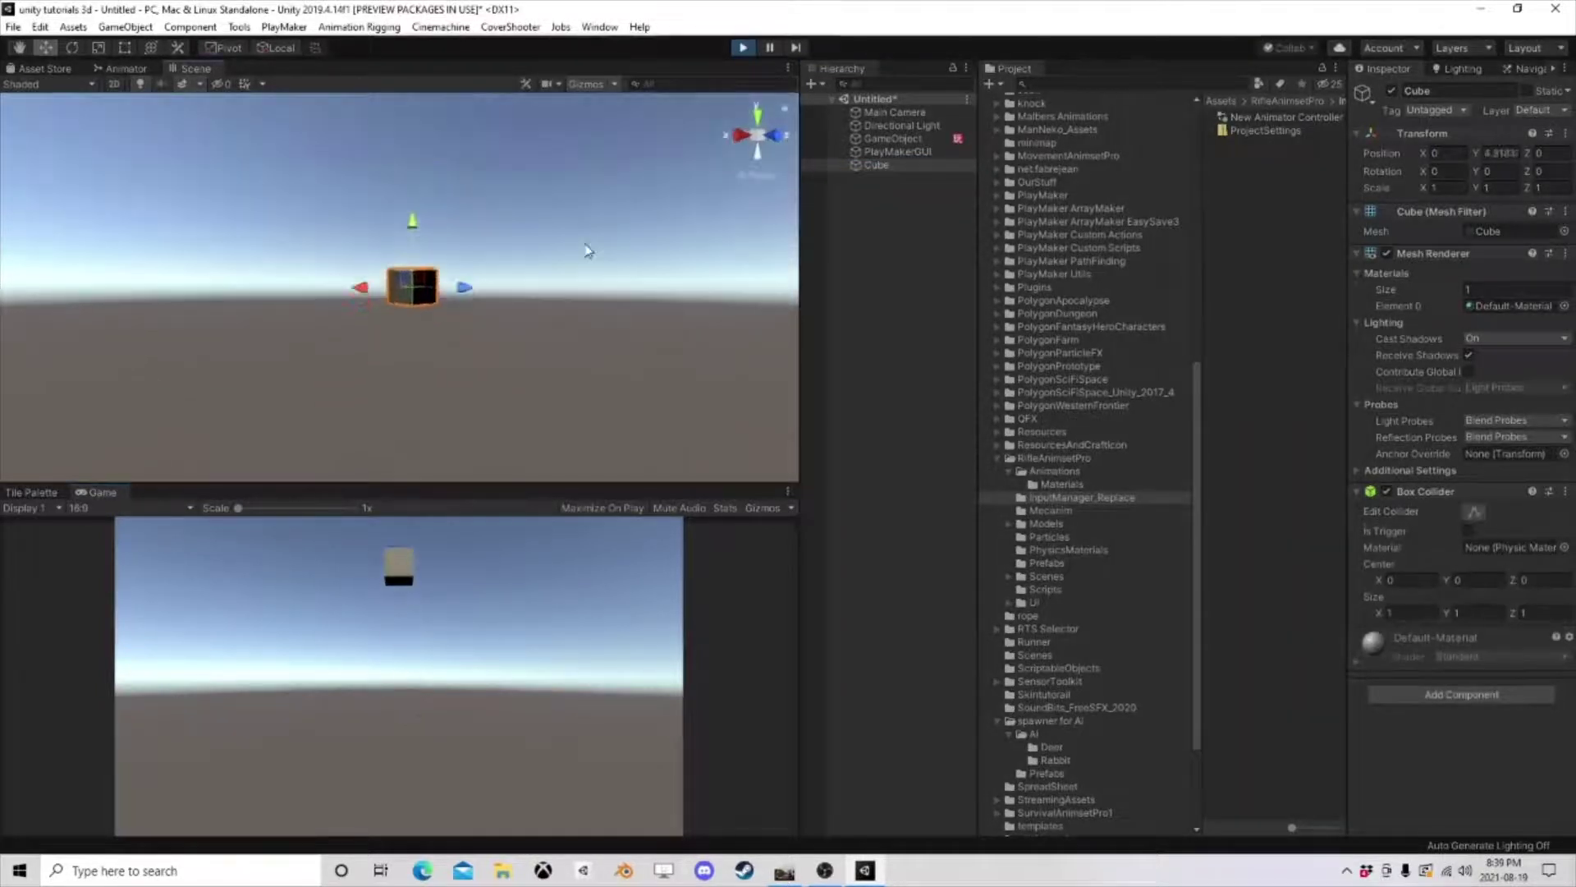
{"action": "right_click_drag", "start_coordinate": [577, 339], "coordinate": [577, 253]}
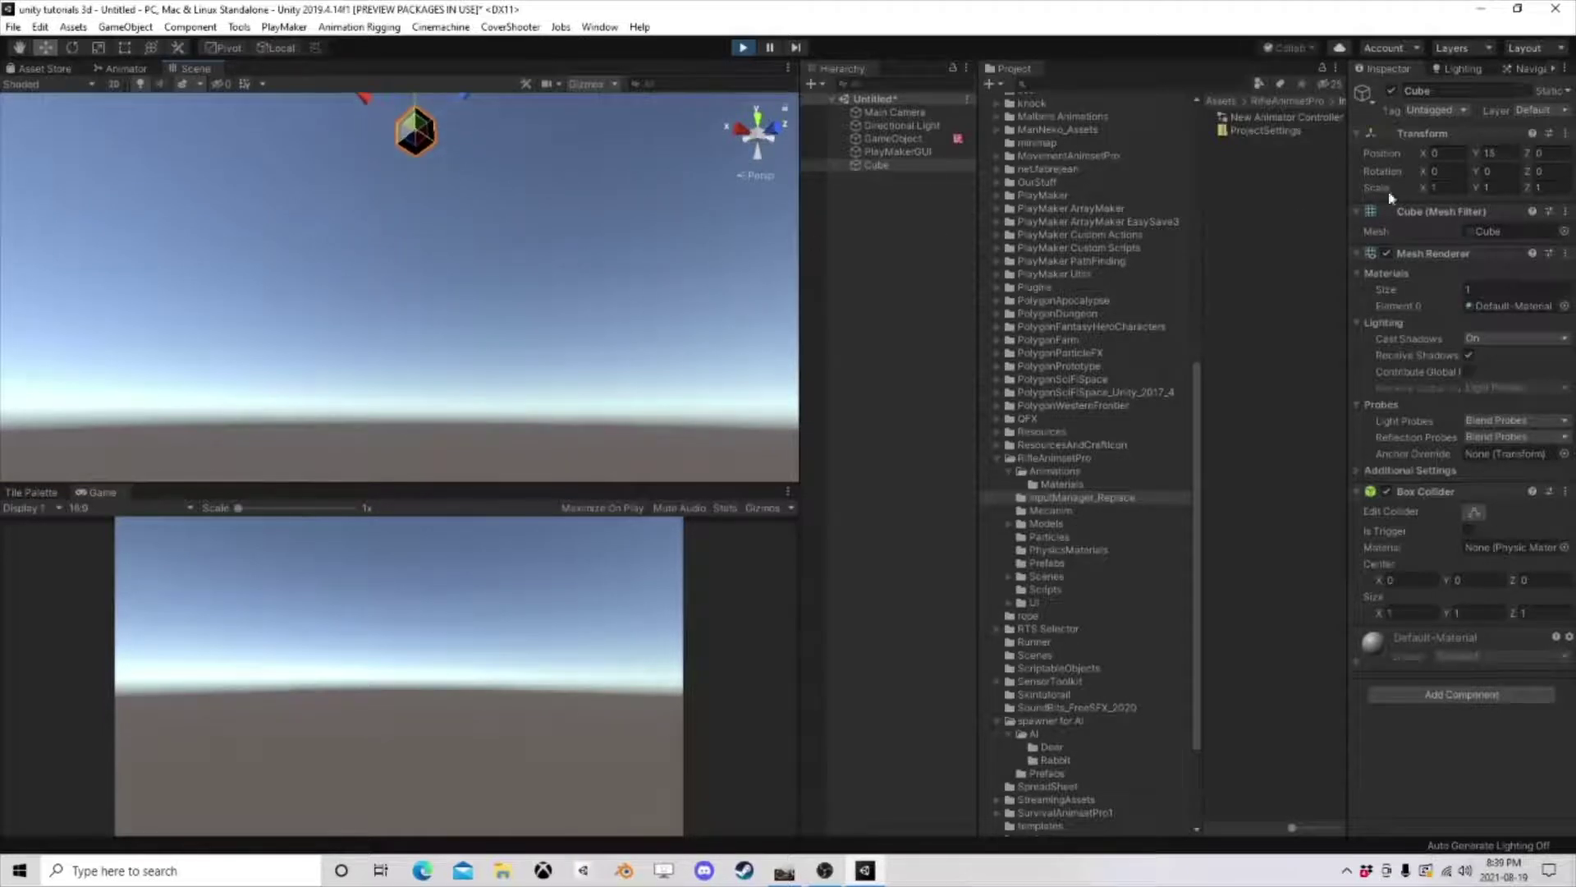
- Stop Play, open the GameObject's PlayMakerFSM for editing, and select the From Float field
{"action": "left_click", "coordinate": [743, 47]}
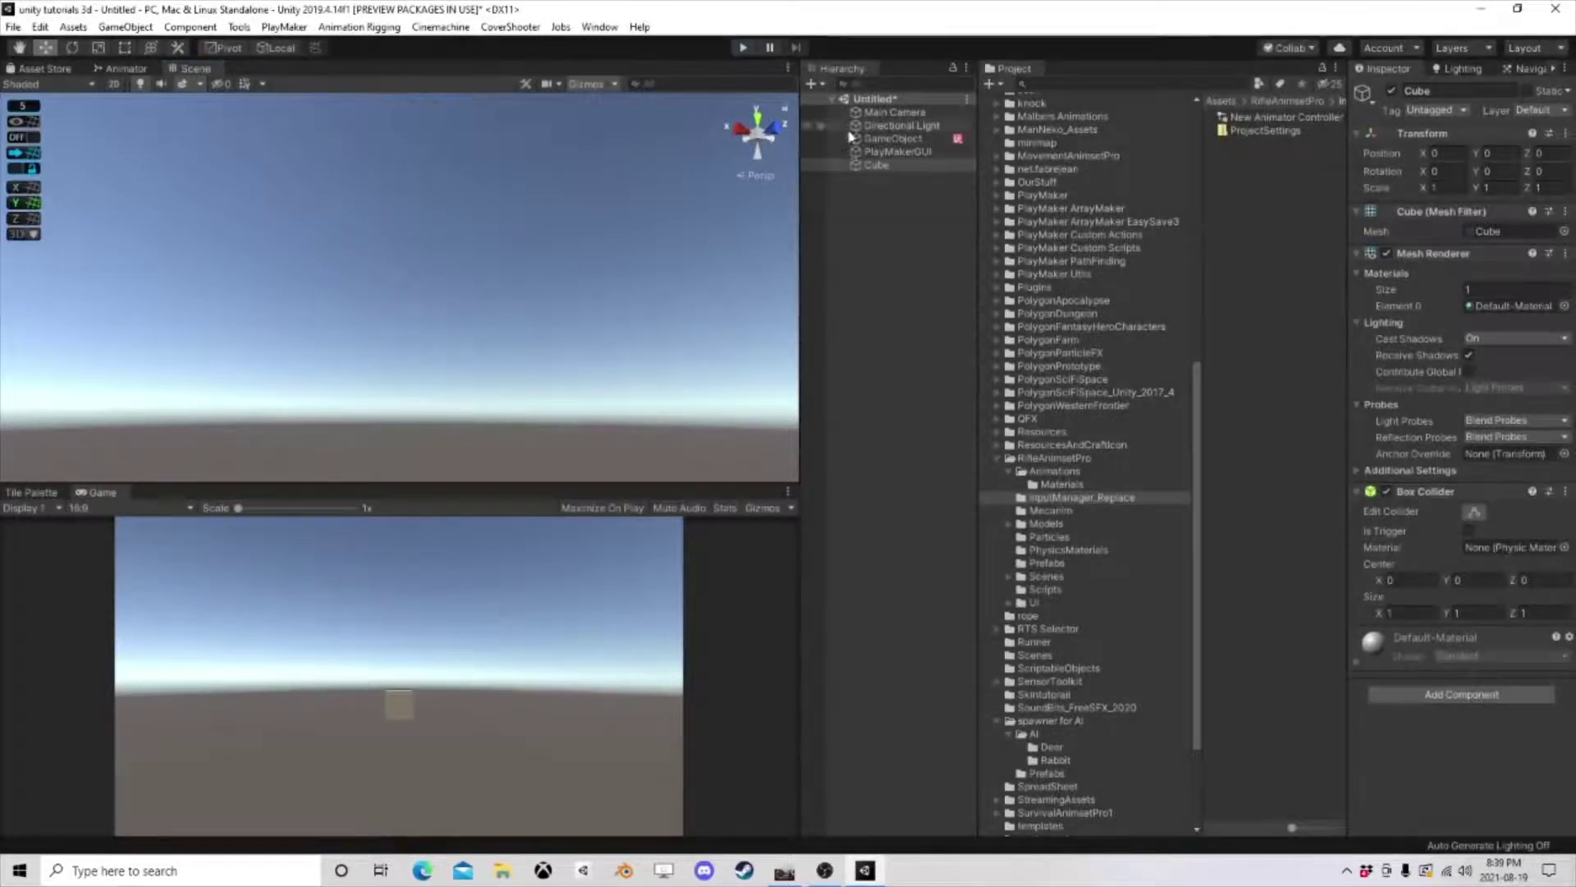
{"action": "left_click", "coordinate": [907, 139]}
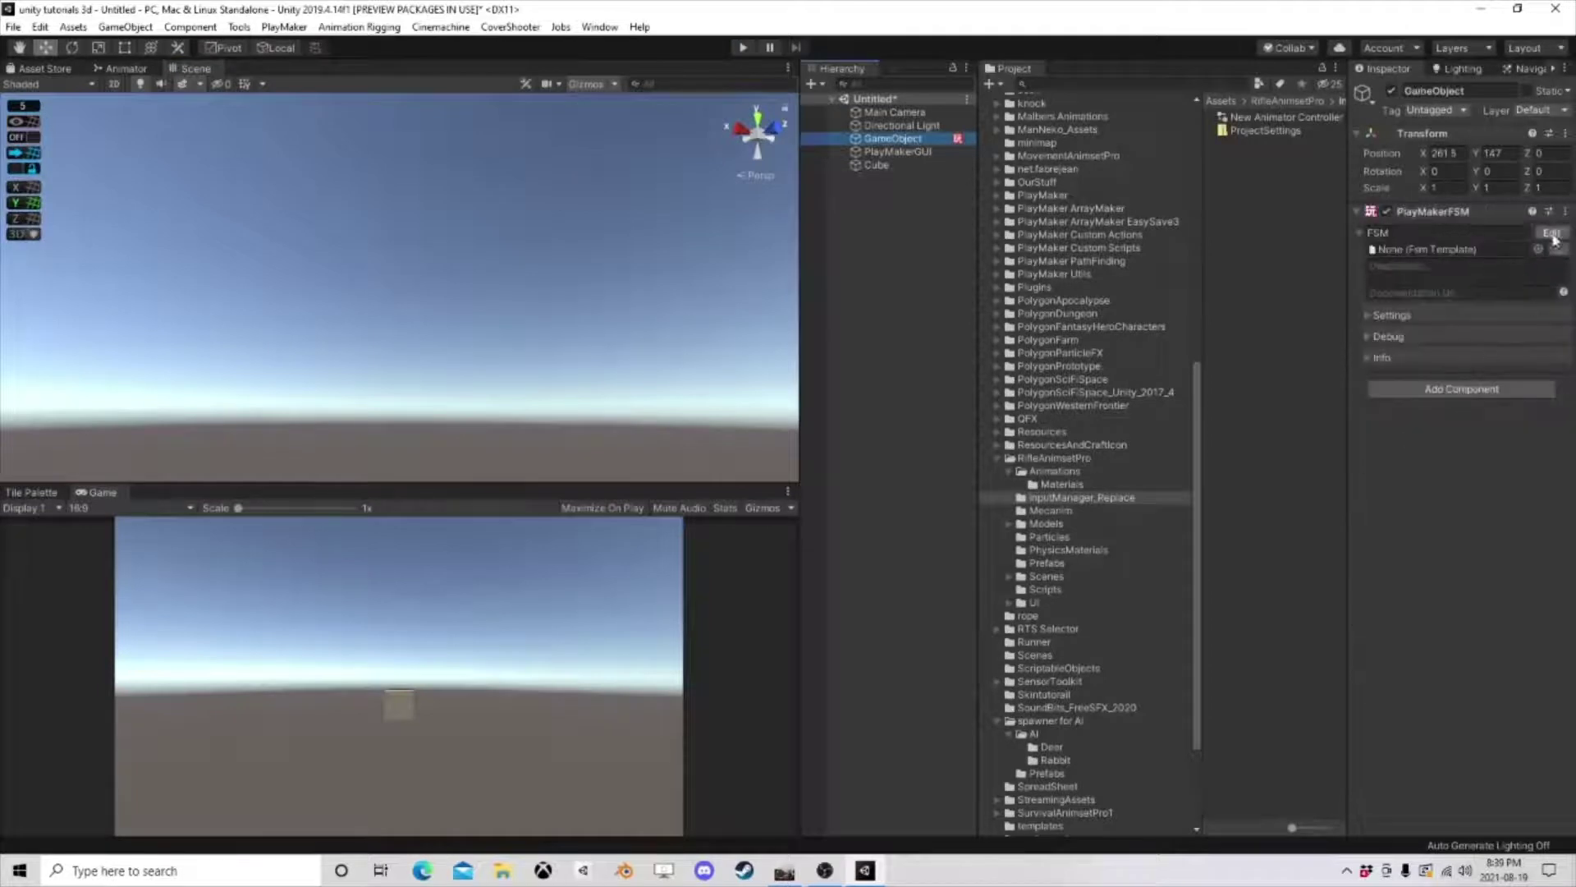
{"action": "left_click", "coordinate": [957, 138]}
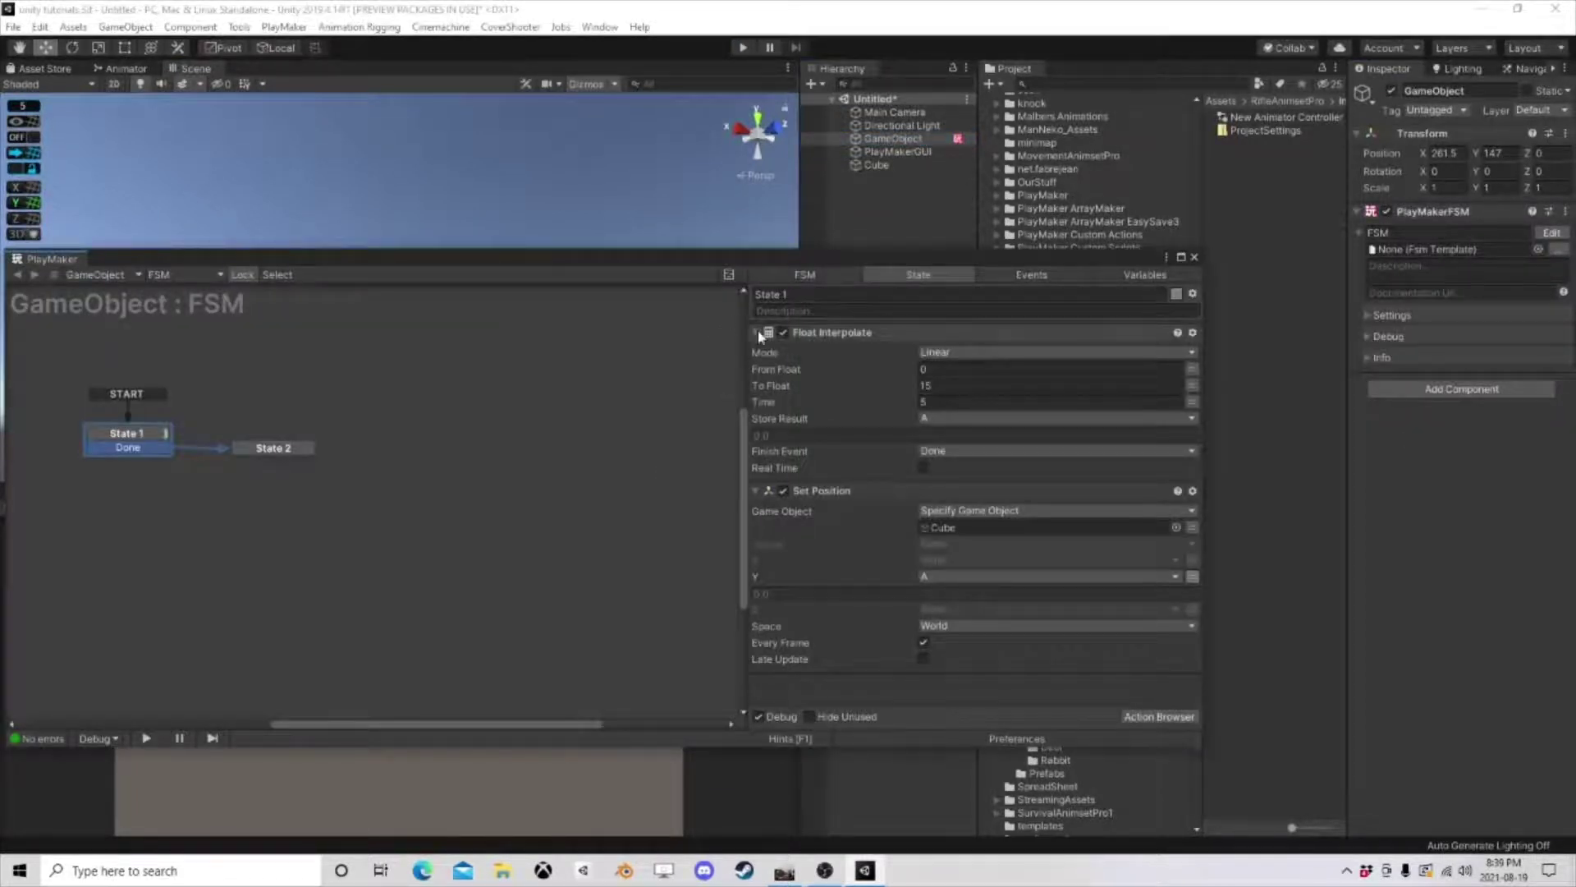
{"action": "left_click_drag", "start_coordinate": [688, 263], "coordinate": [866, 215]}
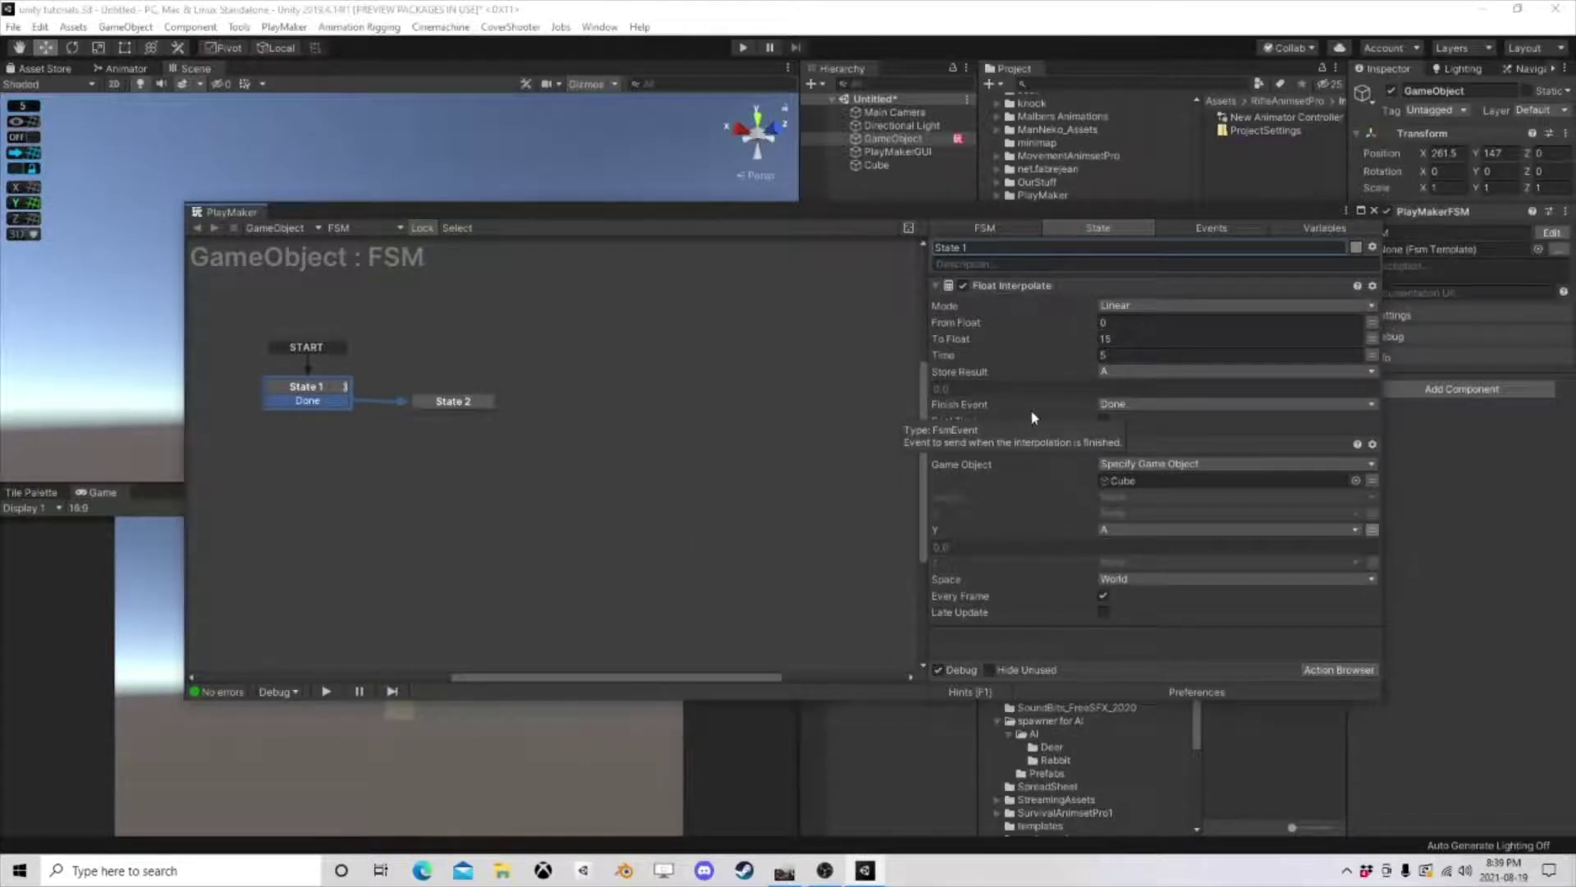
{"action": "left_click", "coordinate": [1015, 326]}
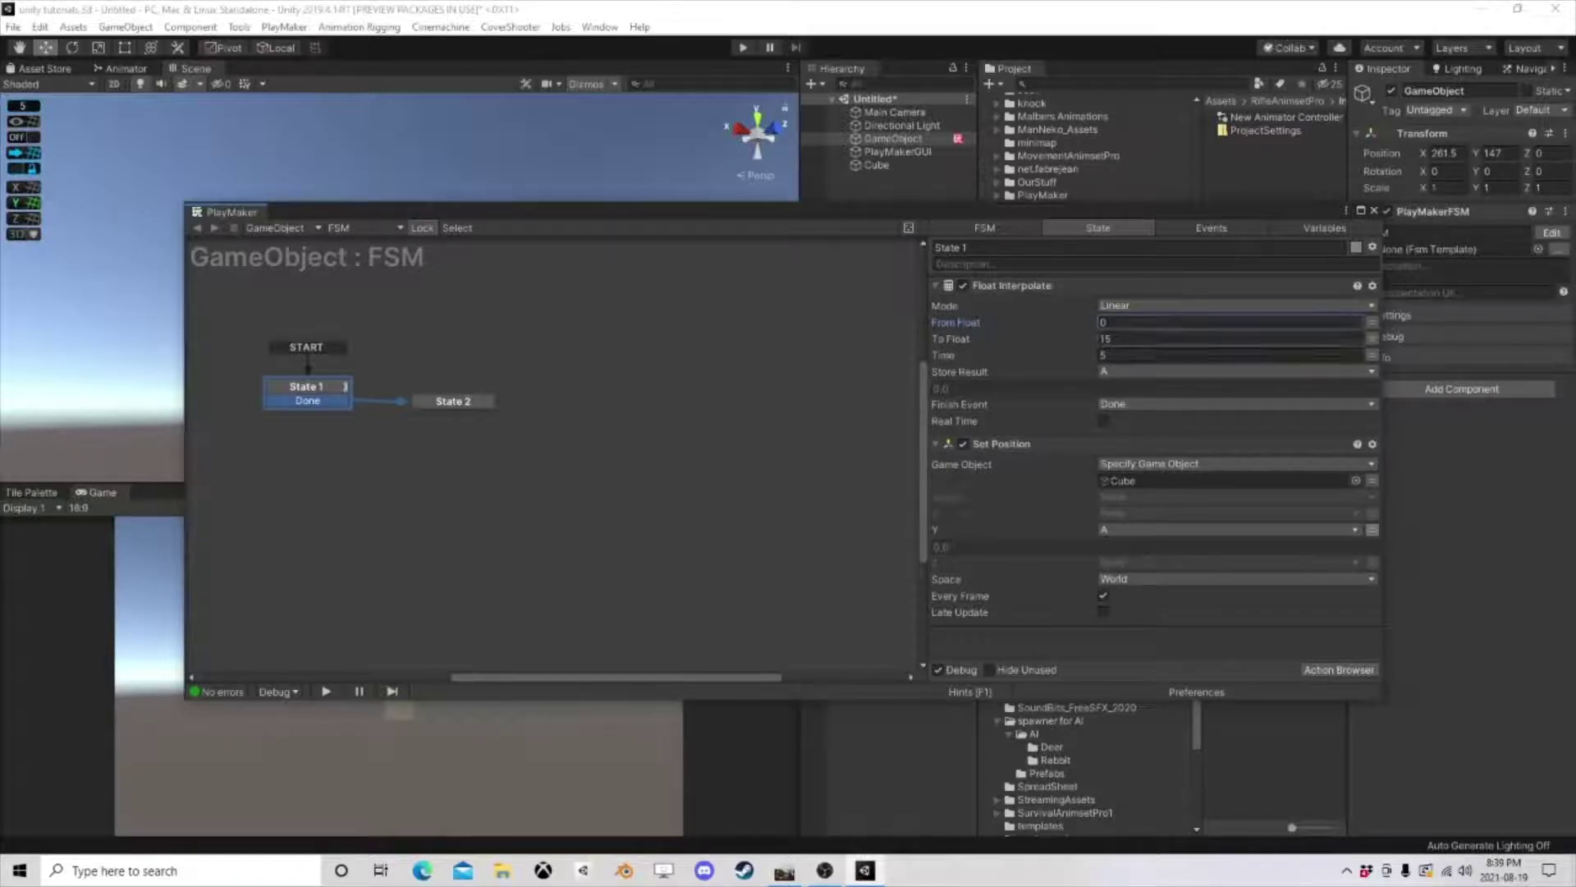
- Add a Get Position action and move it to the top of State 1
{"action": "left_click", "coordinate": [1333, 672]}
{"action": "type", "text": "get"}
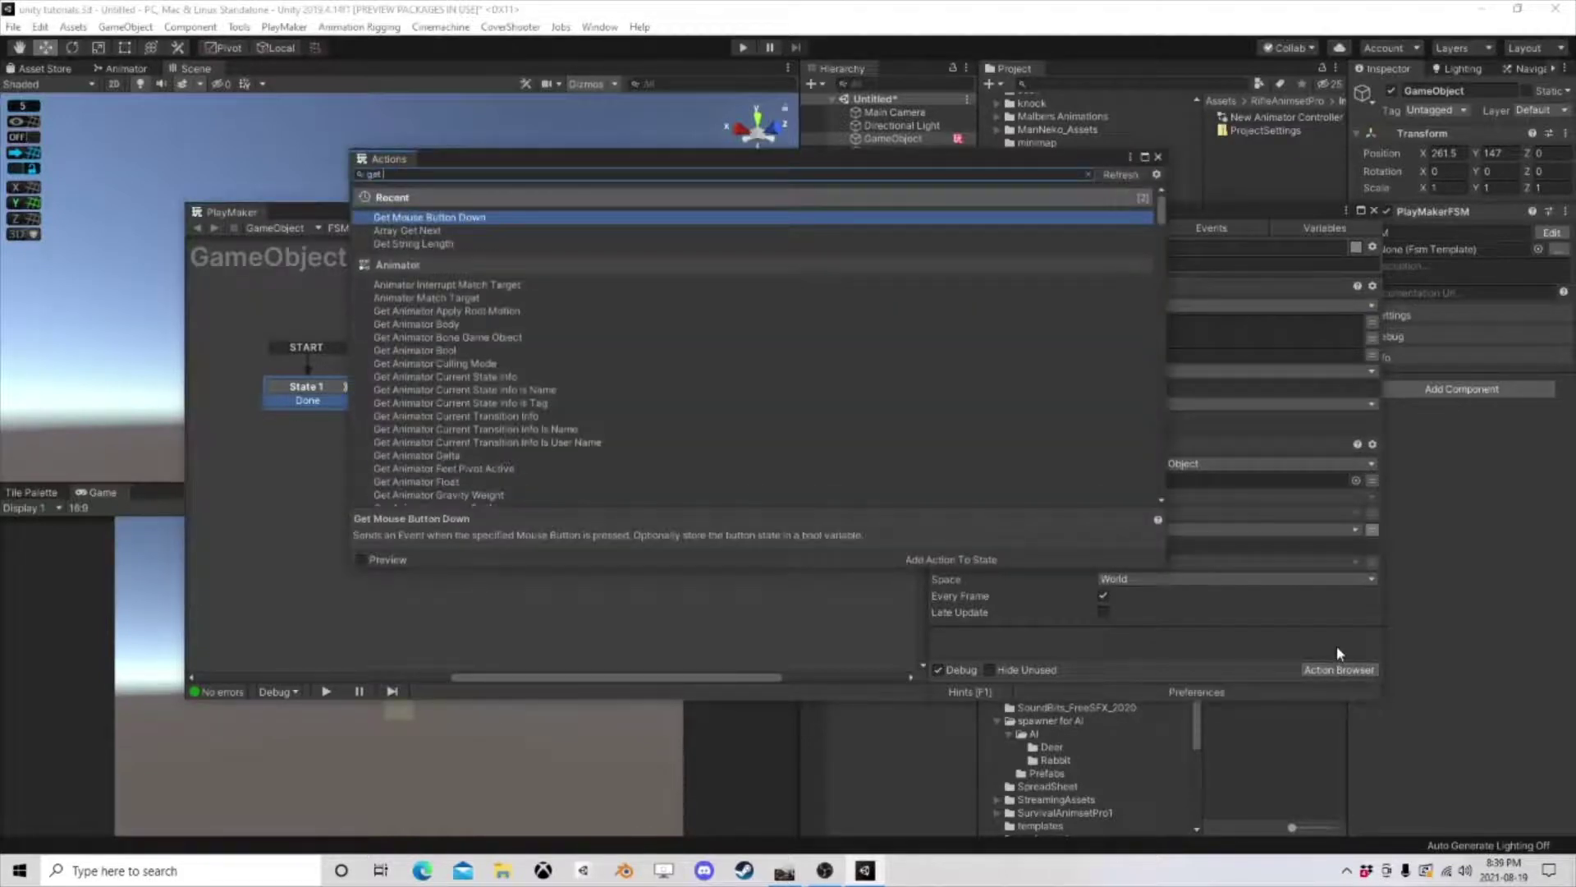
{"action": "type", "text": " pos"}
{"action": "key", "text": "Down"}
{"action": "key", "text": "Down"}
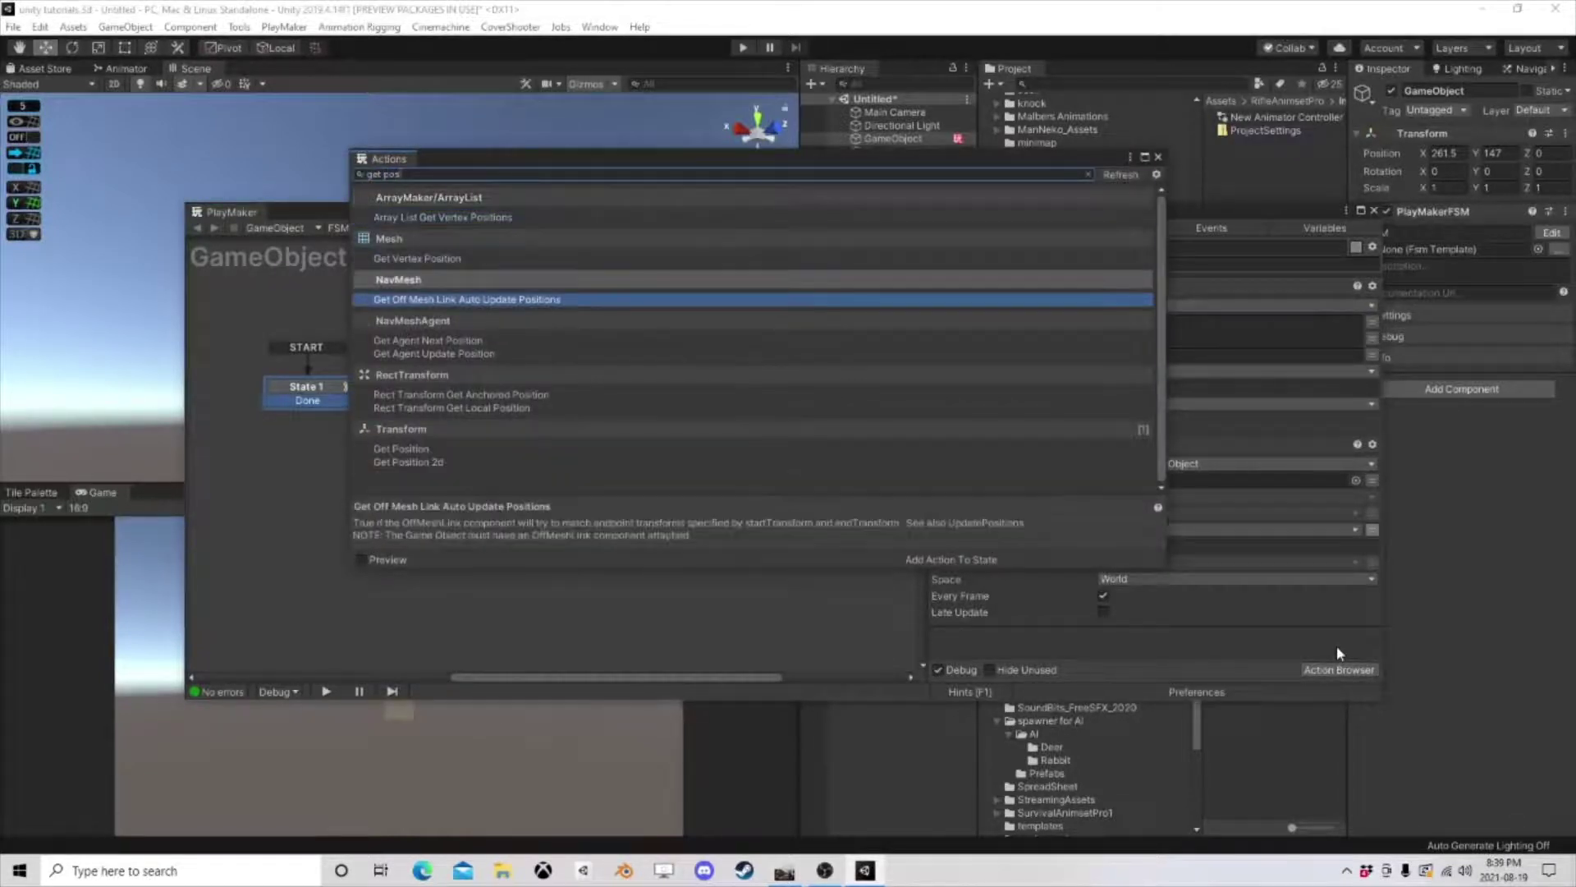
{"action": "key", "text": "Down"}
{"action": "key", "text": "Down"}
{"action": "key", "text": "Down"}
{"action": "key", "text": "Down"}
{"action": "key", "text": "Down"}
{"action": "key", "text": "Return"}
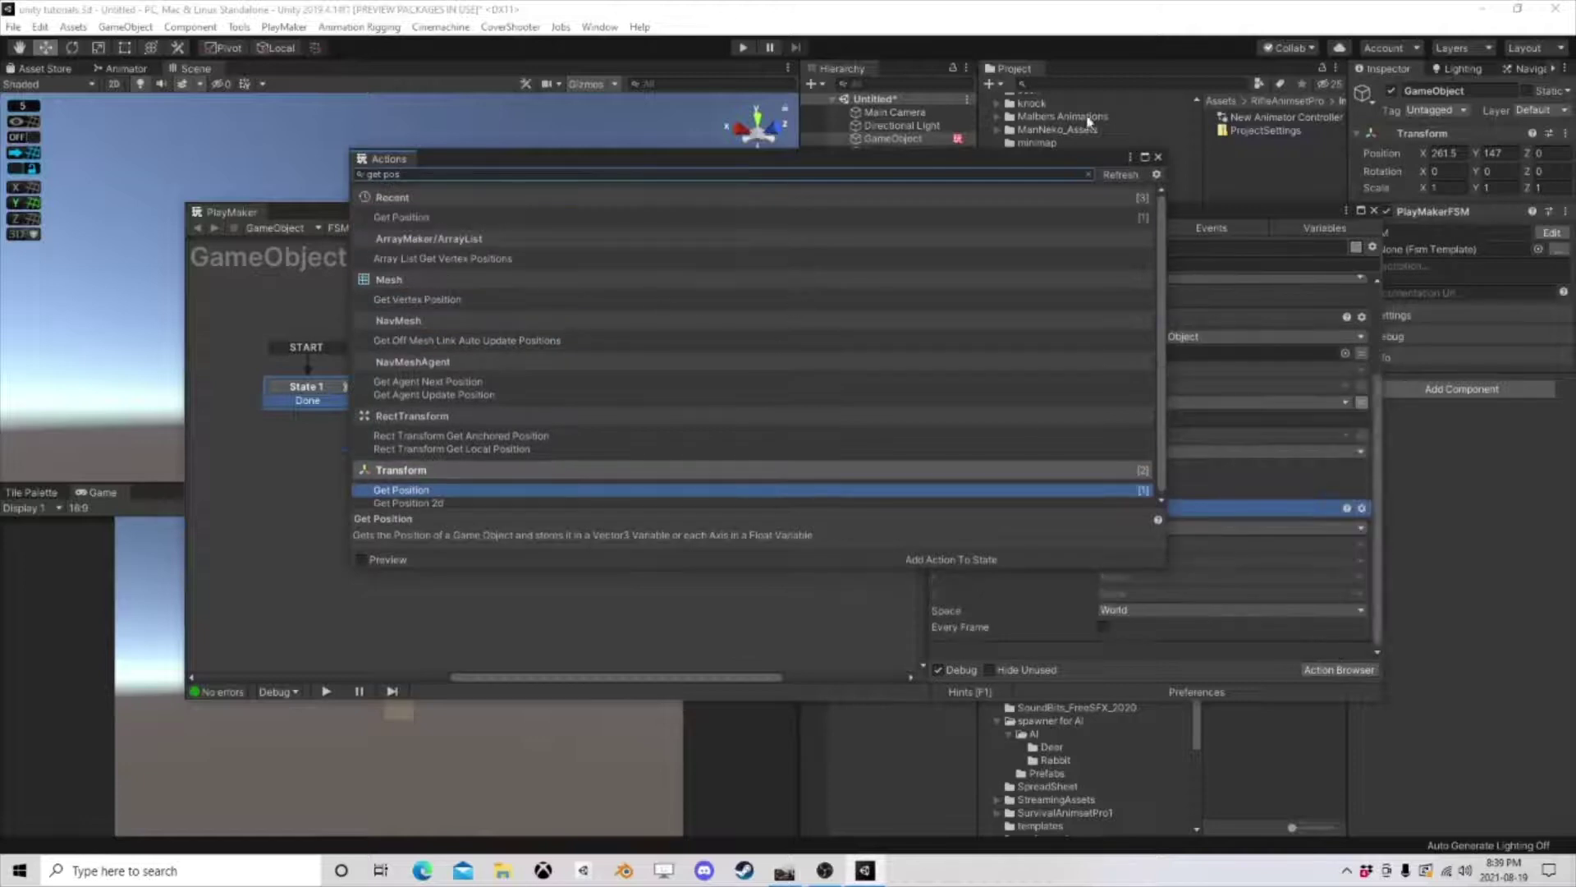
{"action": "left_click", "coordinate": [1157, 157]}
{"action": "right_click", "coordinate": [1007, 510]}
{"action": "left_click", "coordinate": [1067, 648]}
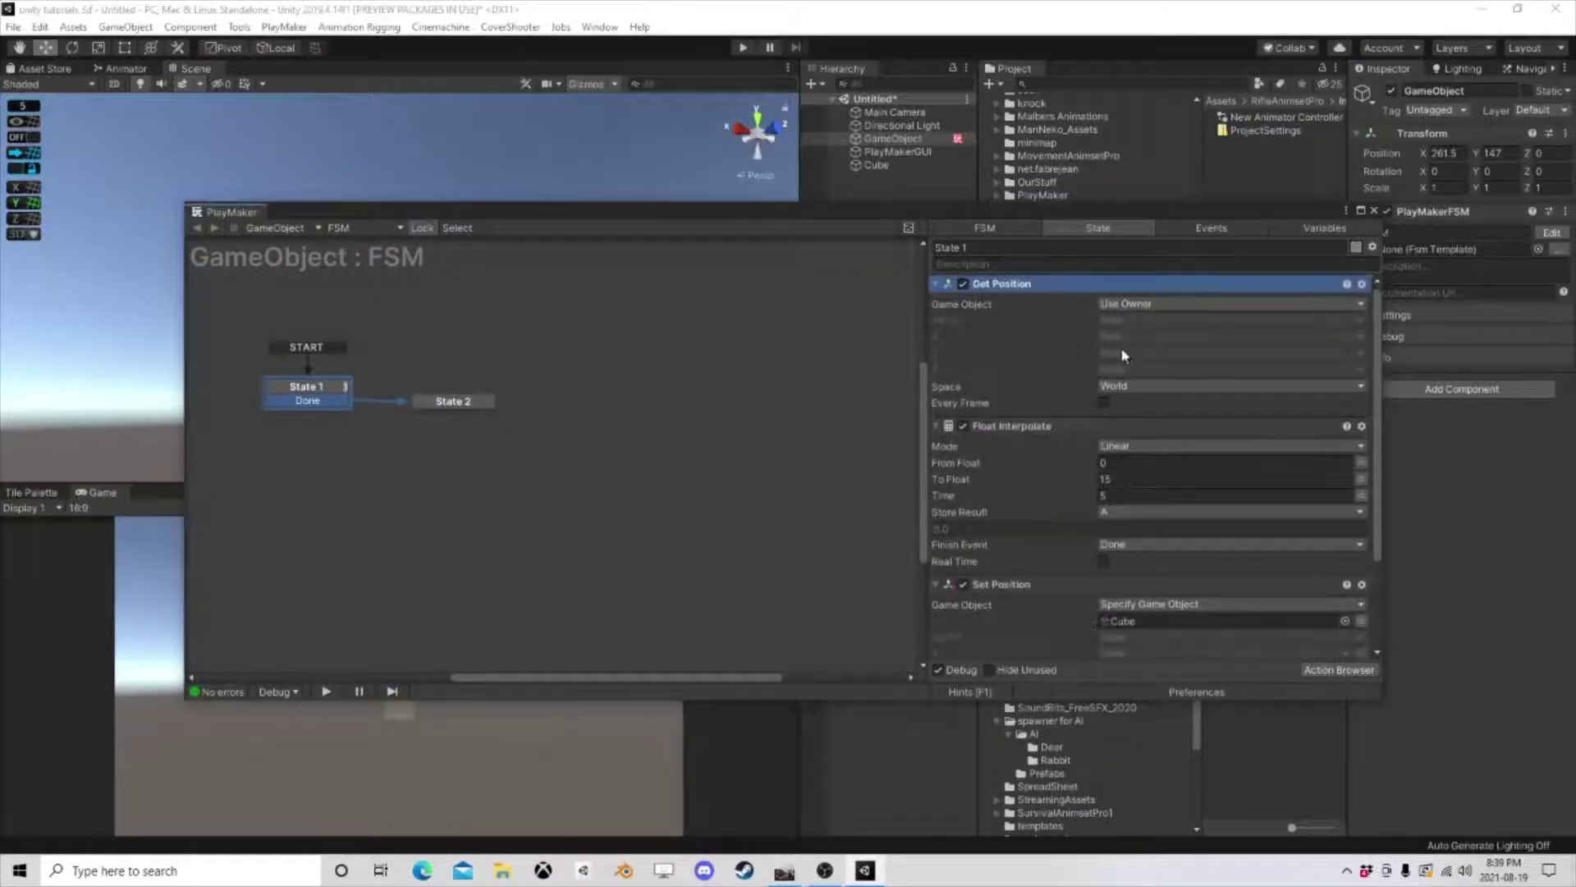
- Store Get Position's Y in a new variable Y and use Y as From Float
{"action": "left_click", "coordinate": [1121, 356]}
{"action": "left_click", "coordinate": [1149, 433]}
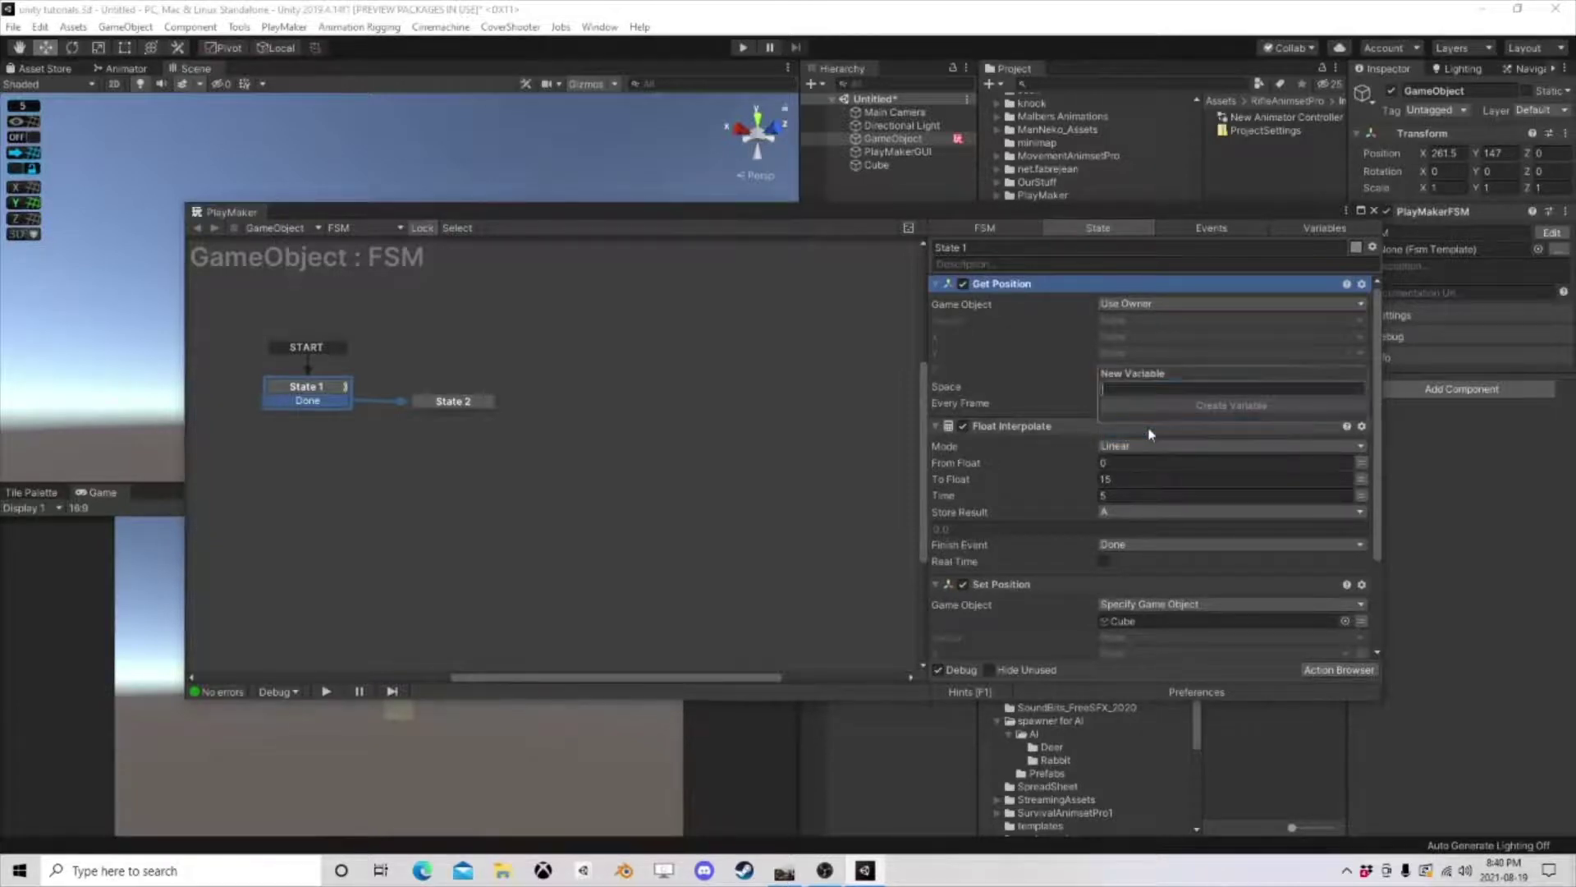
{"action": "type", "text": "Y"}
{"action": "key", "text": "Return"}
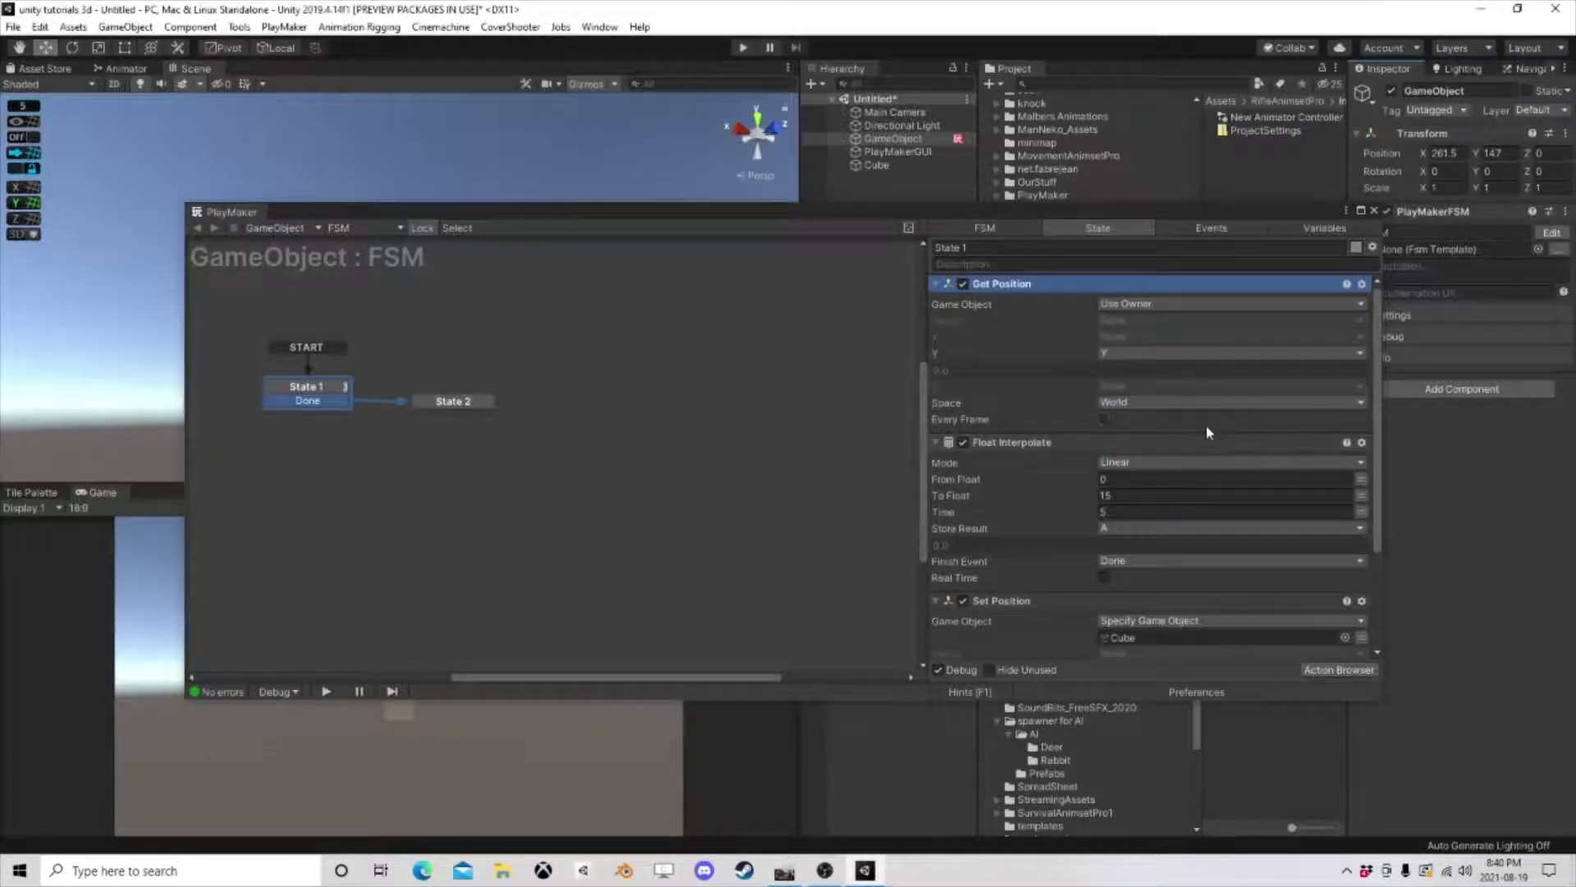
{"action": "scroll", "coordinate": [1185, 411], "scroll_direction": "down", "scroll_amount": 1}
{"action": "scroll", "coordinate": [1155, 419], "scroll_direction": "up", "scroll_amount": 1}
{"action": "scroll", "coordinate": [1007, 407], "scroll_direction": "down", "scroll_amount": 1}
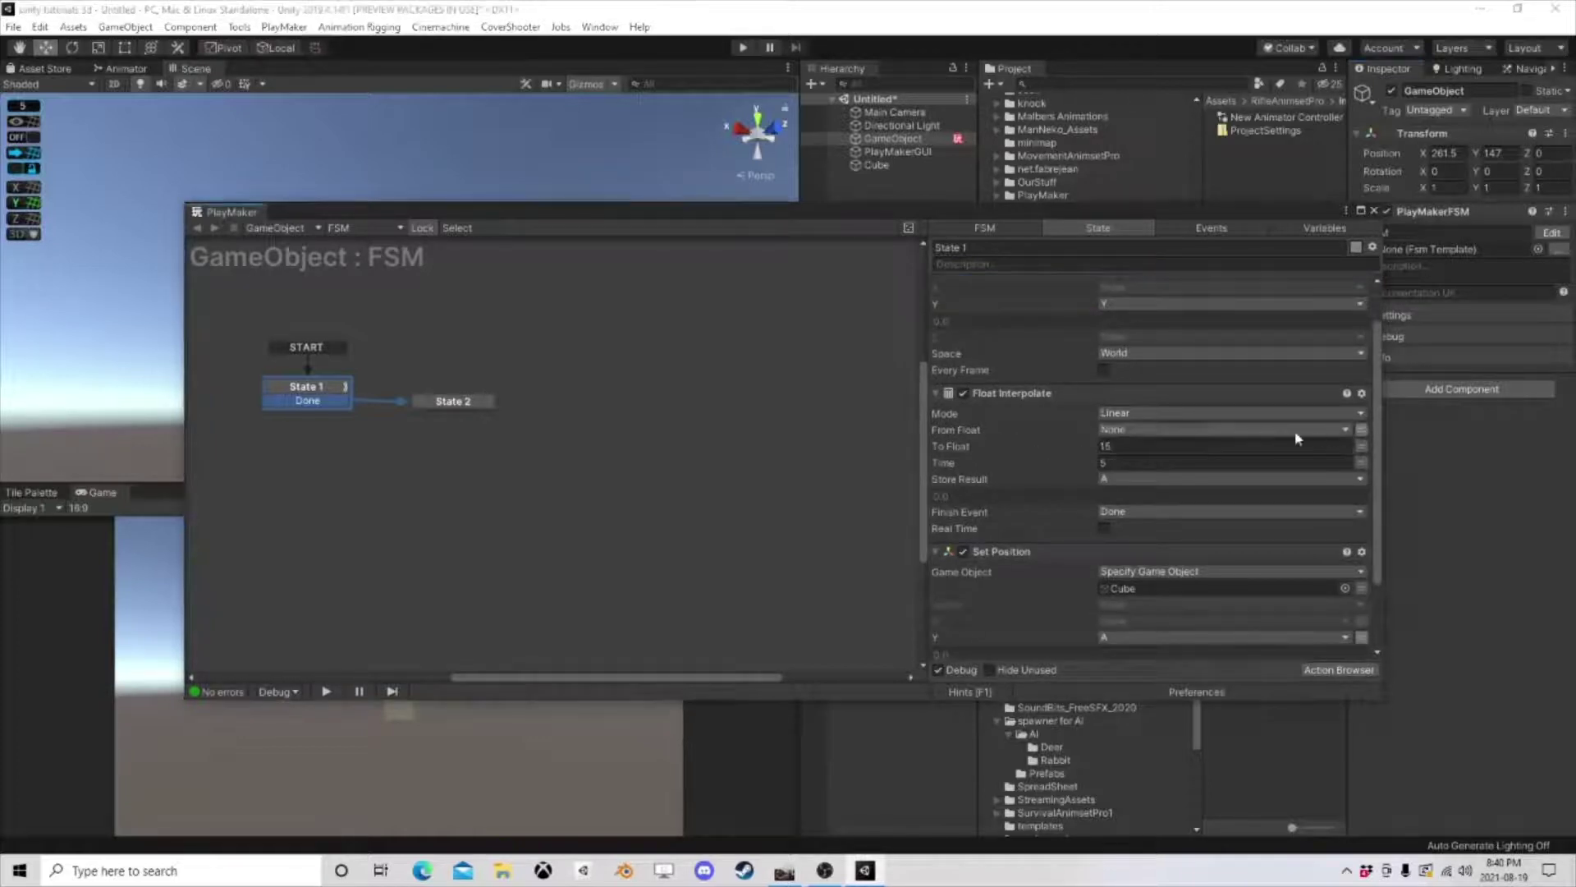
{"action": "left_click", "coordinate": [1291, 434]}
{"action": "left_click", "coordinate": [1136, 485]}
{"action": "scroll", "coordinate": [1137, 493], "scroll_direction": "down", "scroll_amount": 1}
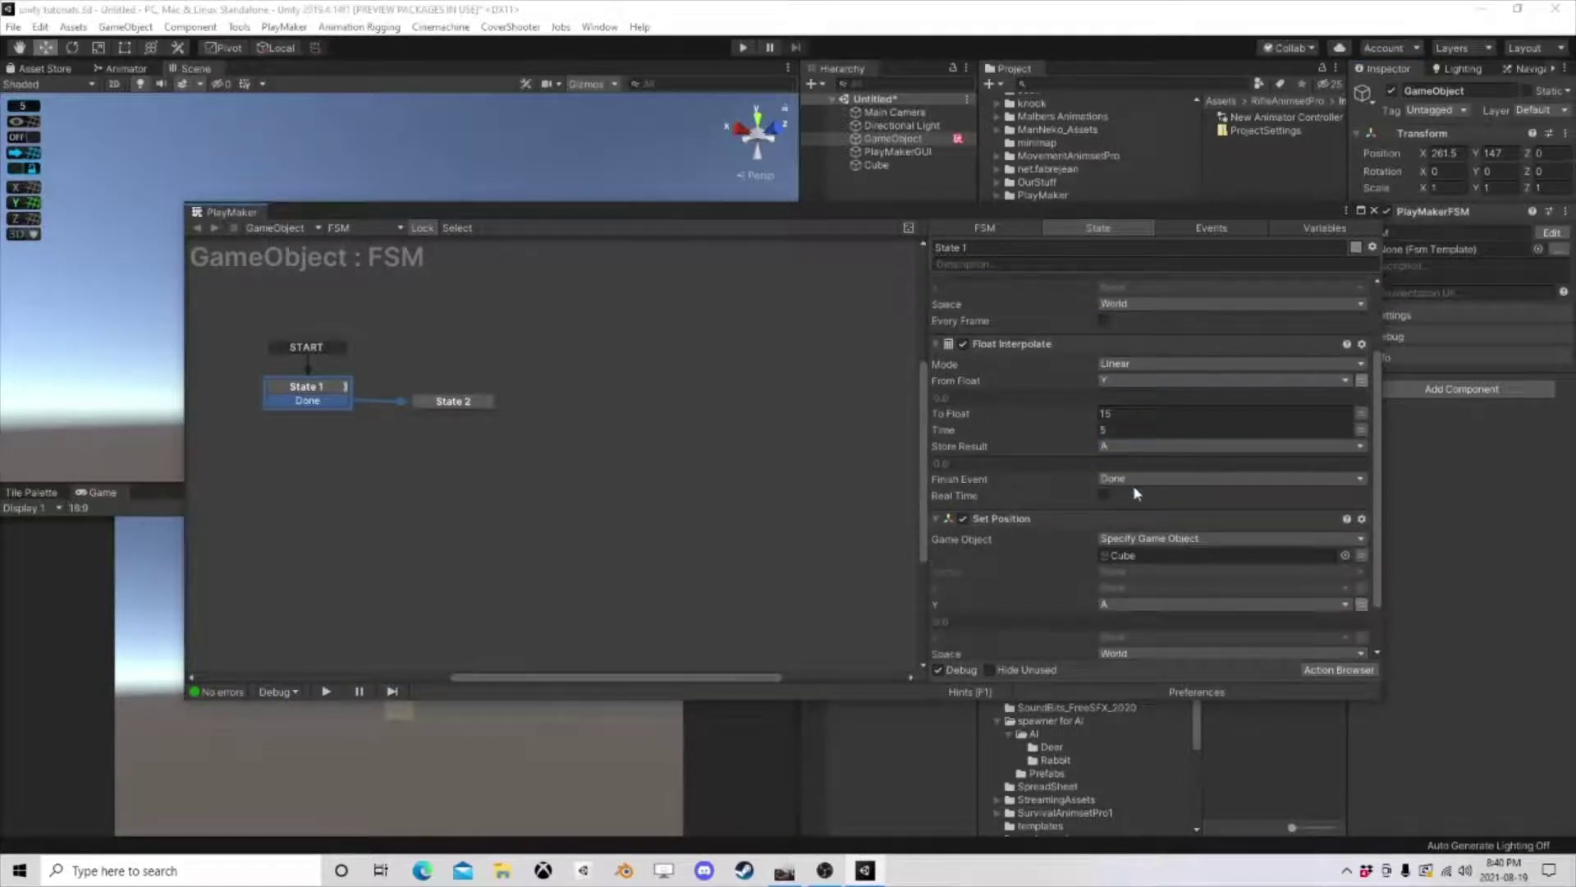
- Add a Float Operator and place it between Get Position and Float Interpolate
{"action": "left_click", "coordinate": [1338, 670]}
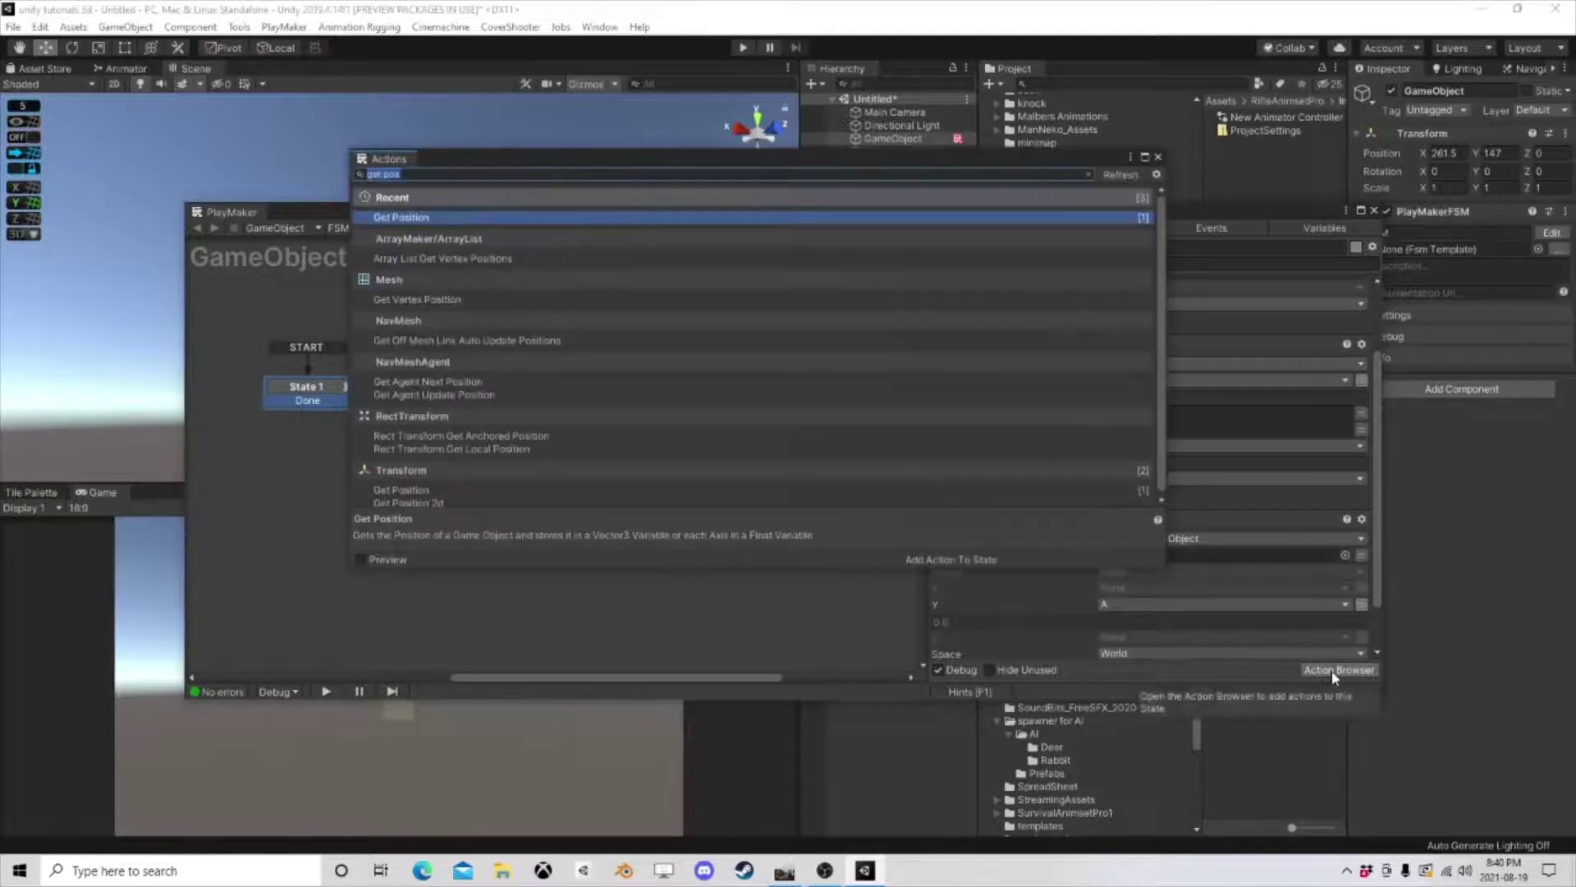
{"action": "type", "text": "float"}
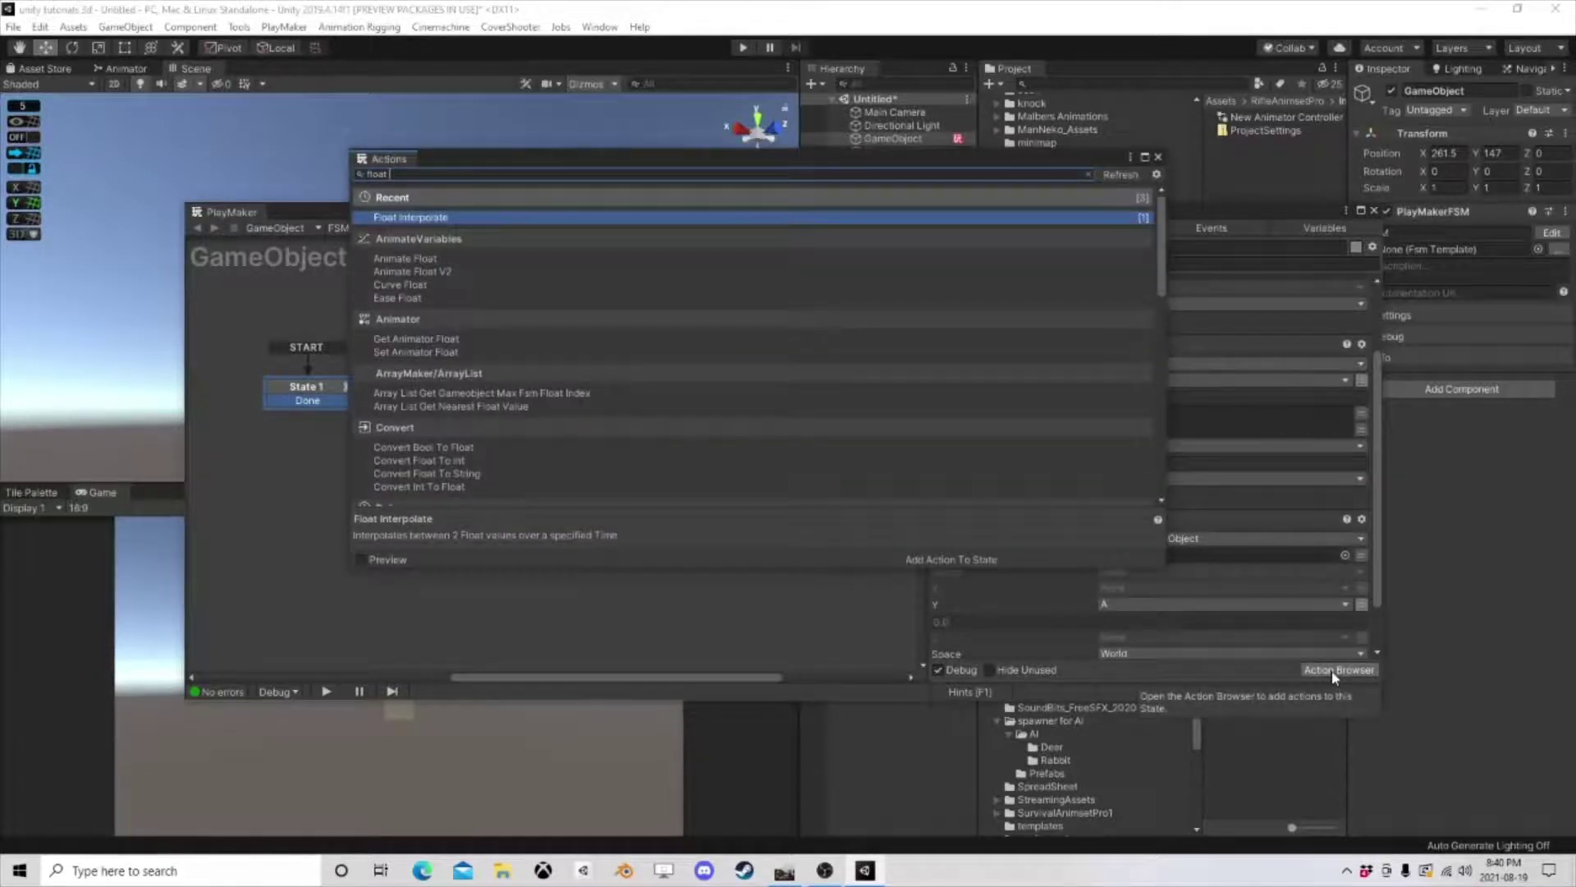
{"action": "type", "text": " oper"}
{"action": "key", "text": "Down"}
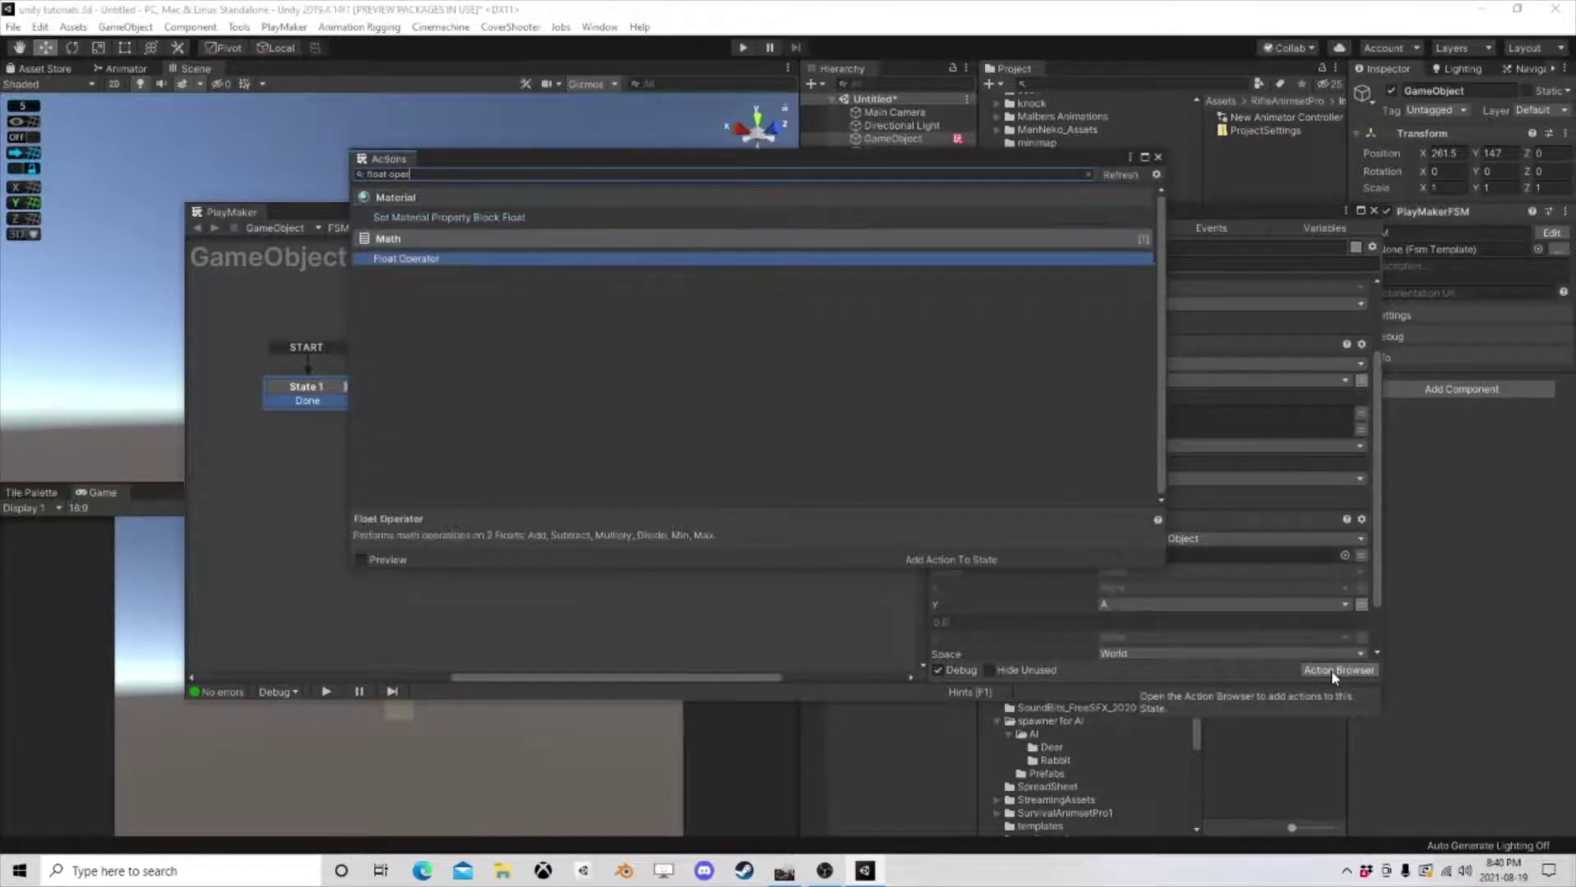
{"action": "key", "text": "Return"}
{"action": "left_click", "coordinate": [1158, 158]}
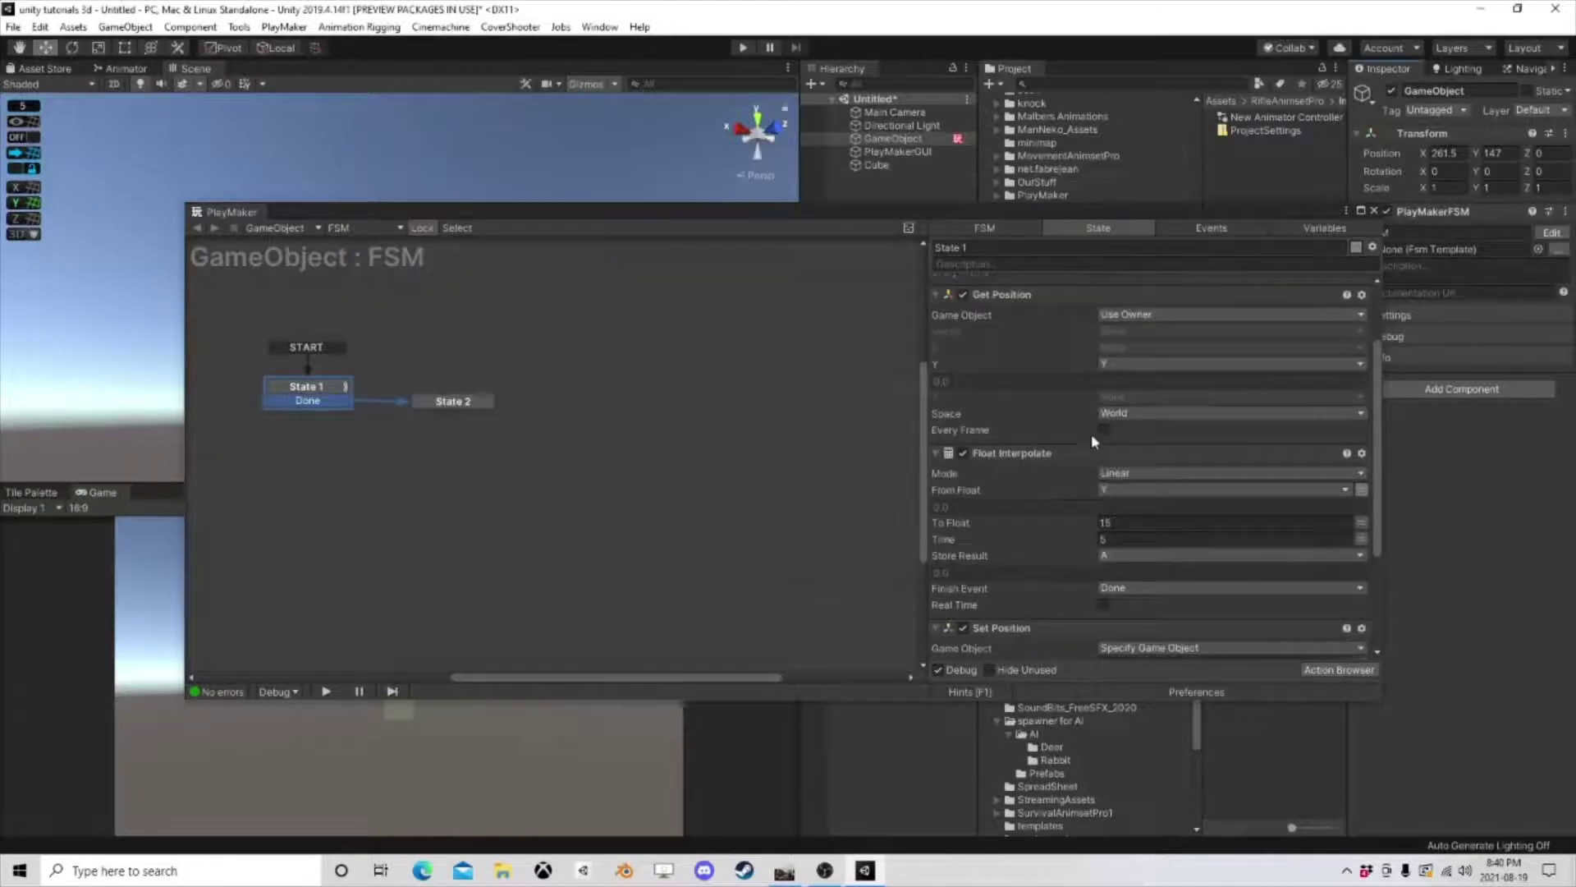
{"action": "left_click_drag", "start_coordinate": [1001, 289], "coordinate": [1068, 536]}
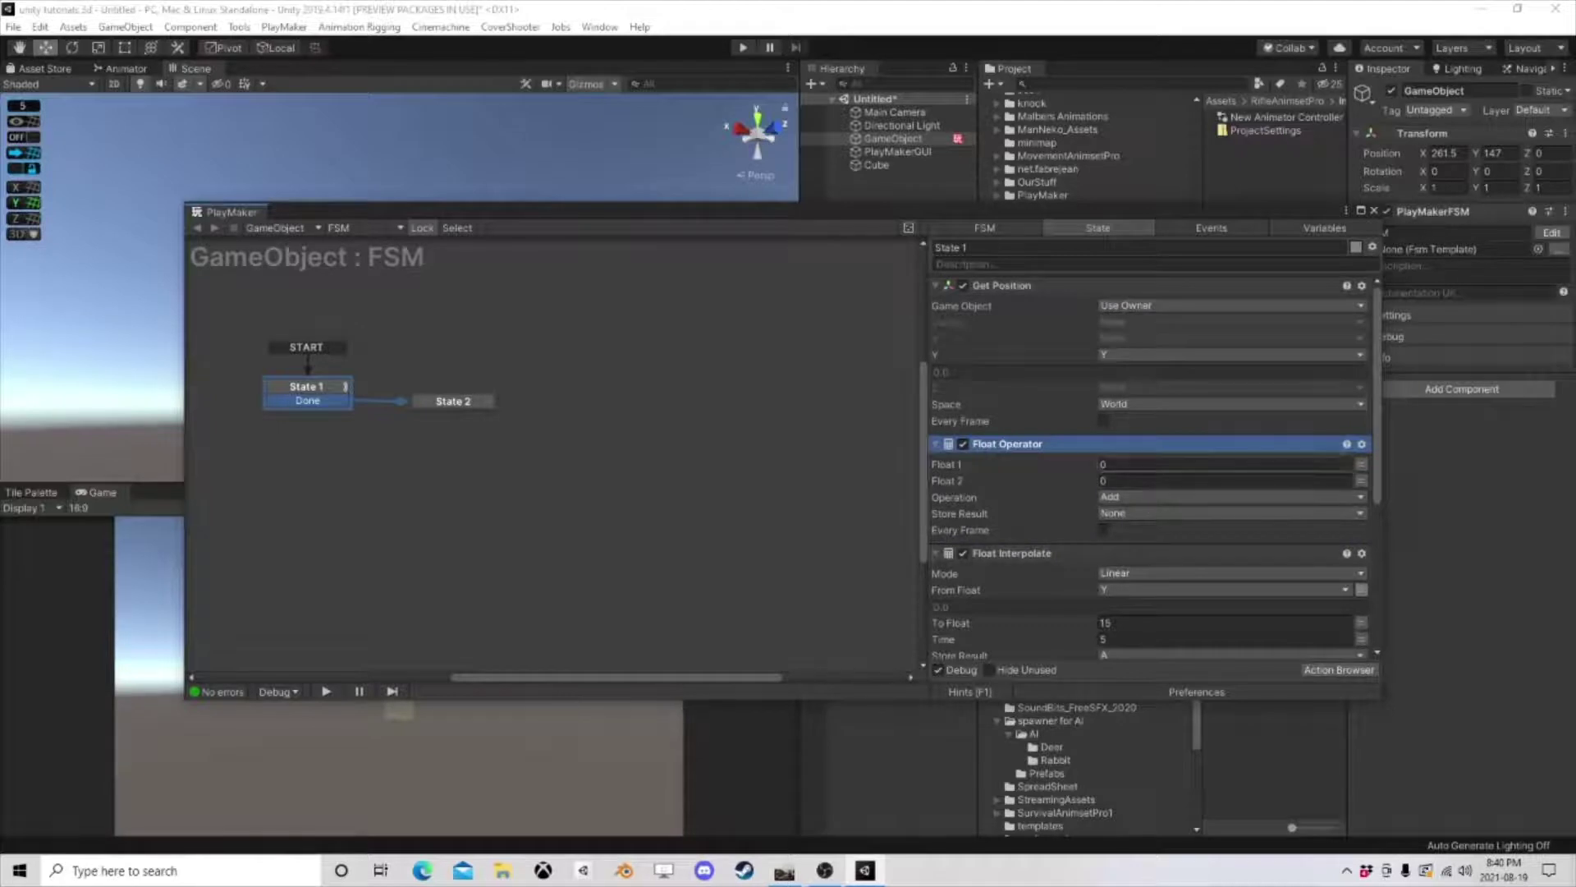
- Set Float 1 to Y and Float 2 to 15, storing the result in new variable Set
{"action": "left_click", "coordinate": [1361, 464]}
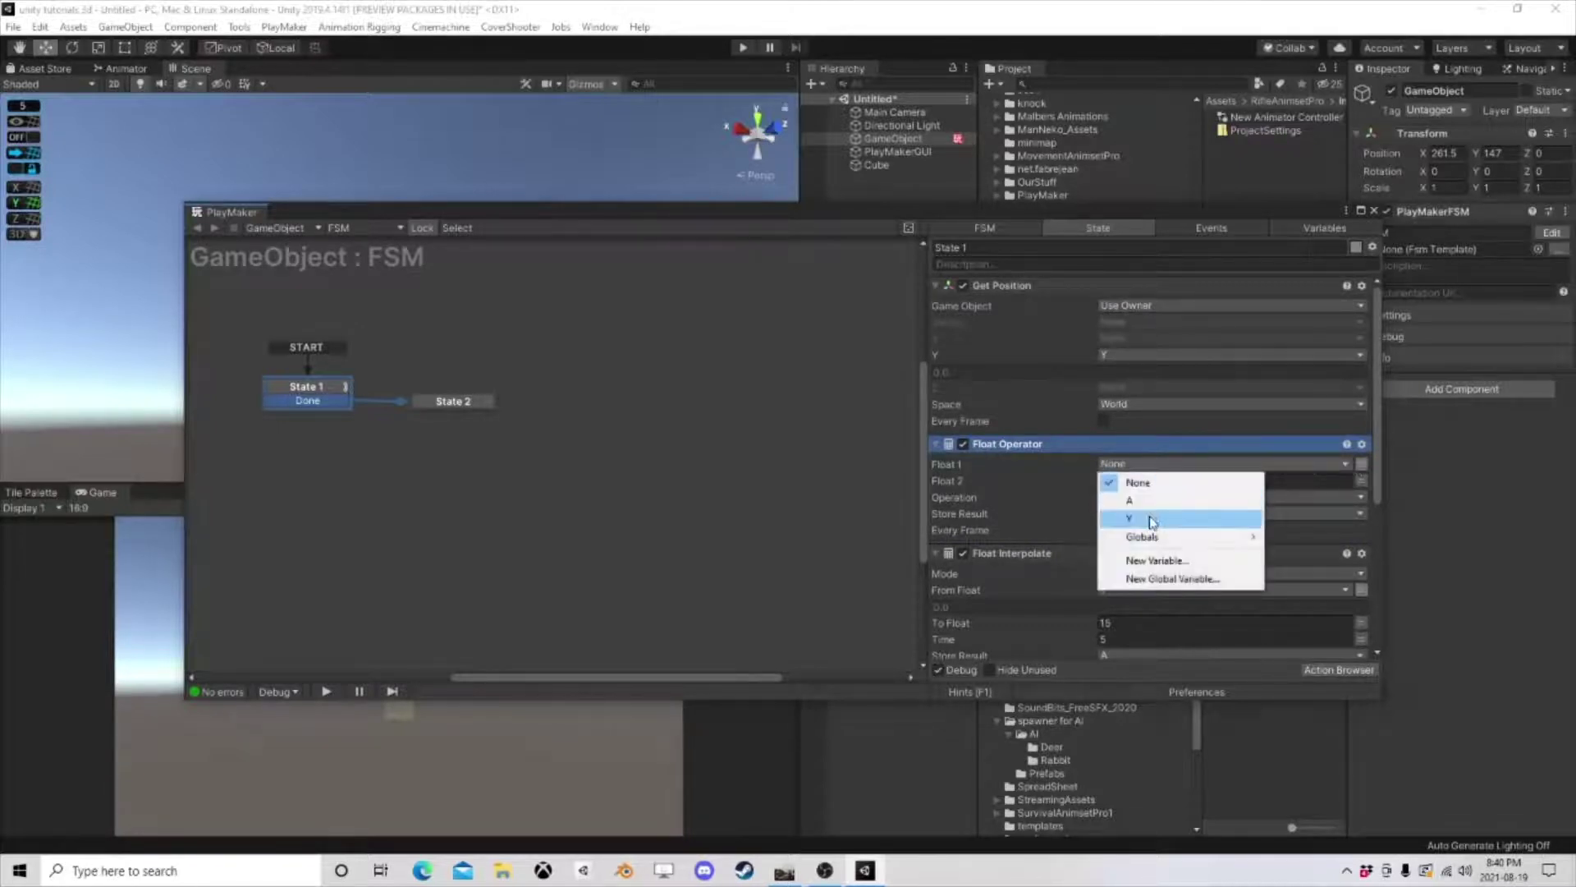
{"action": "left_click", "coordinate": [1123, 515]}
{"action": "left_click", "coordinate": [1128, 497]}
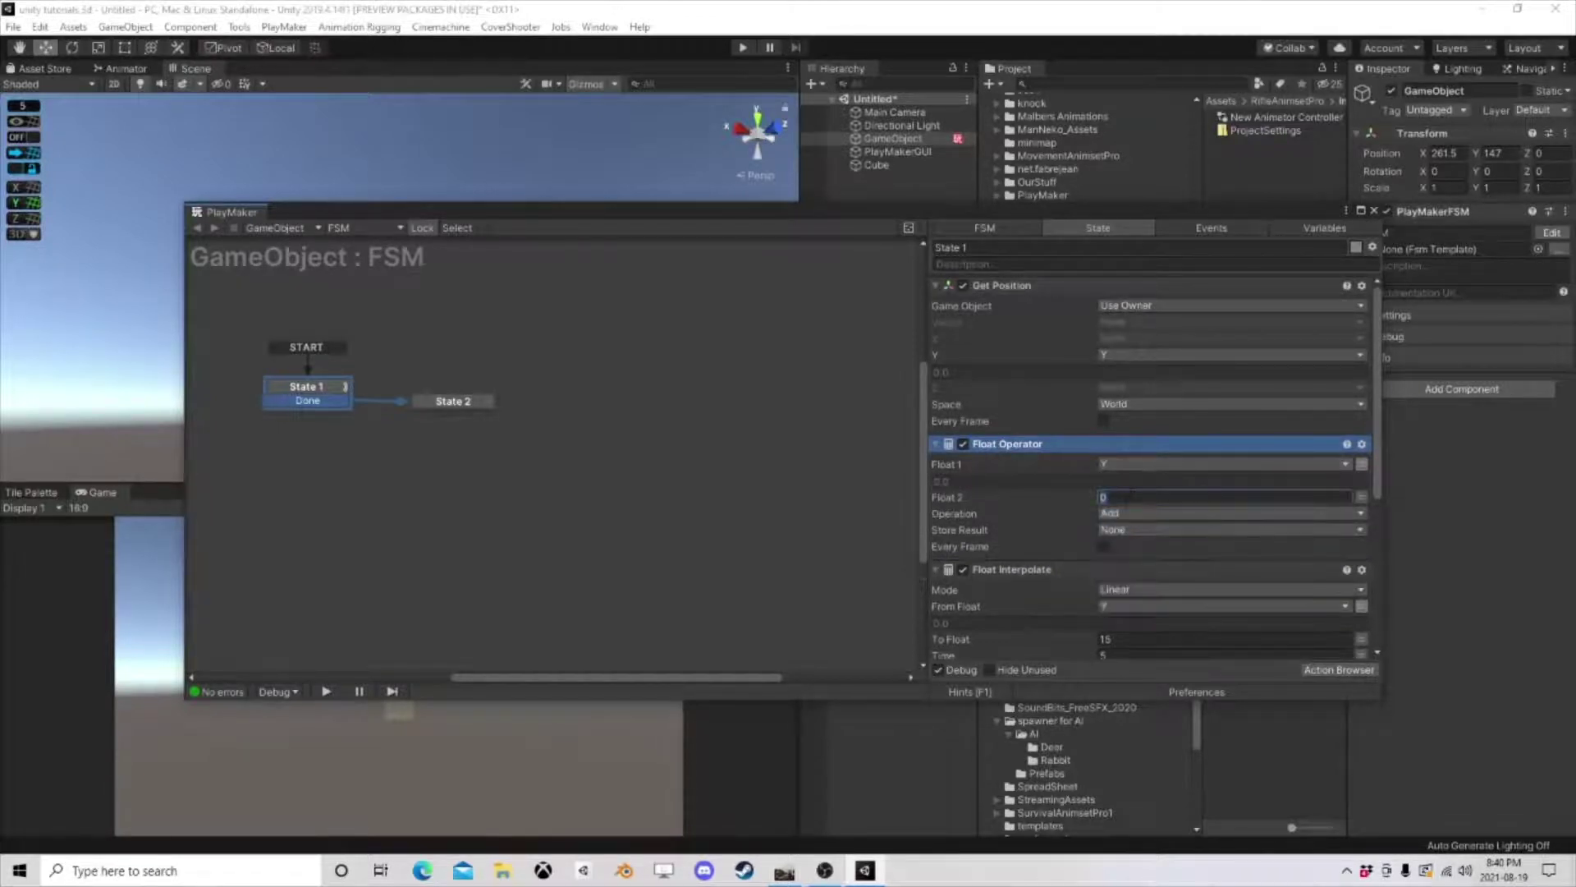
{"action": "left_click", "coordinate": [1113, 530]}
{"action": "left_click", "coordinate": [1147, 624]}
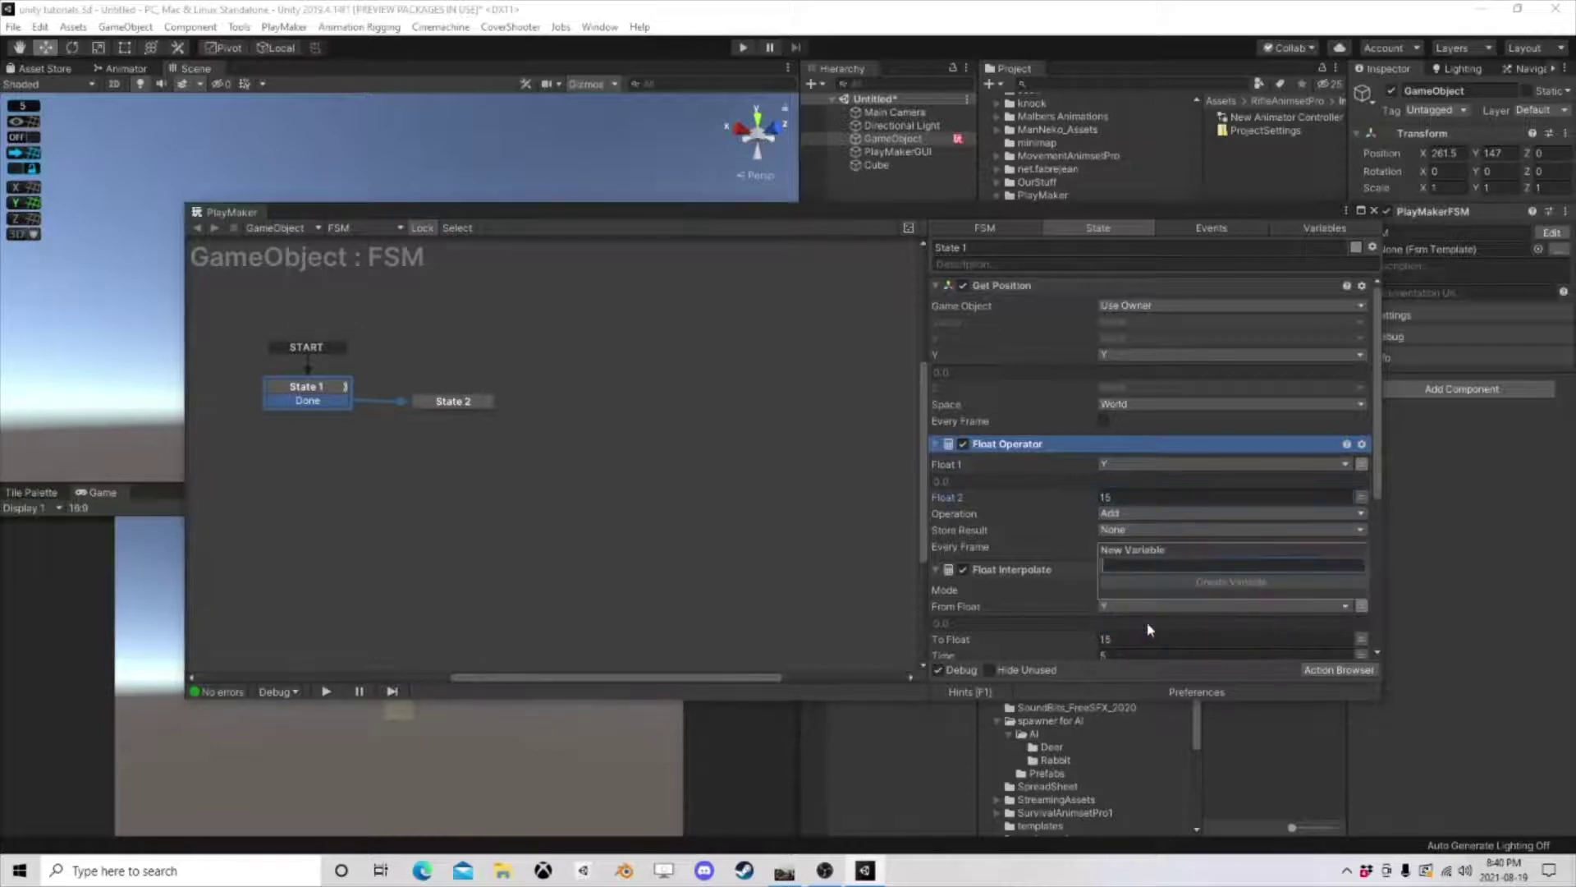
{"action": "type", "text": "Set"}
{"action": "key", "text": "Return"}
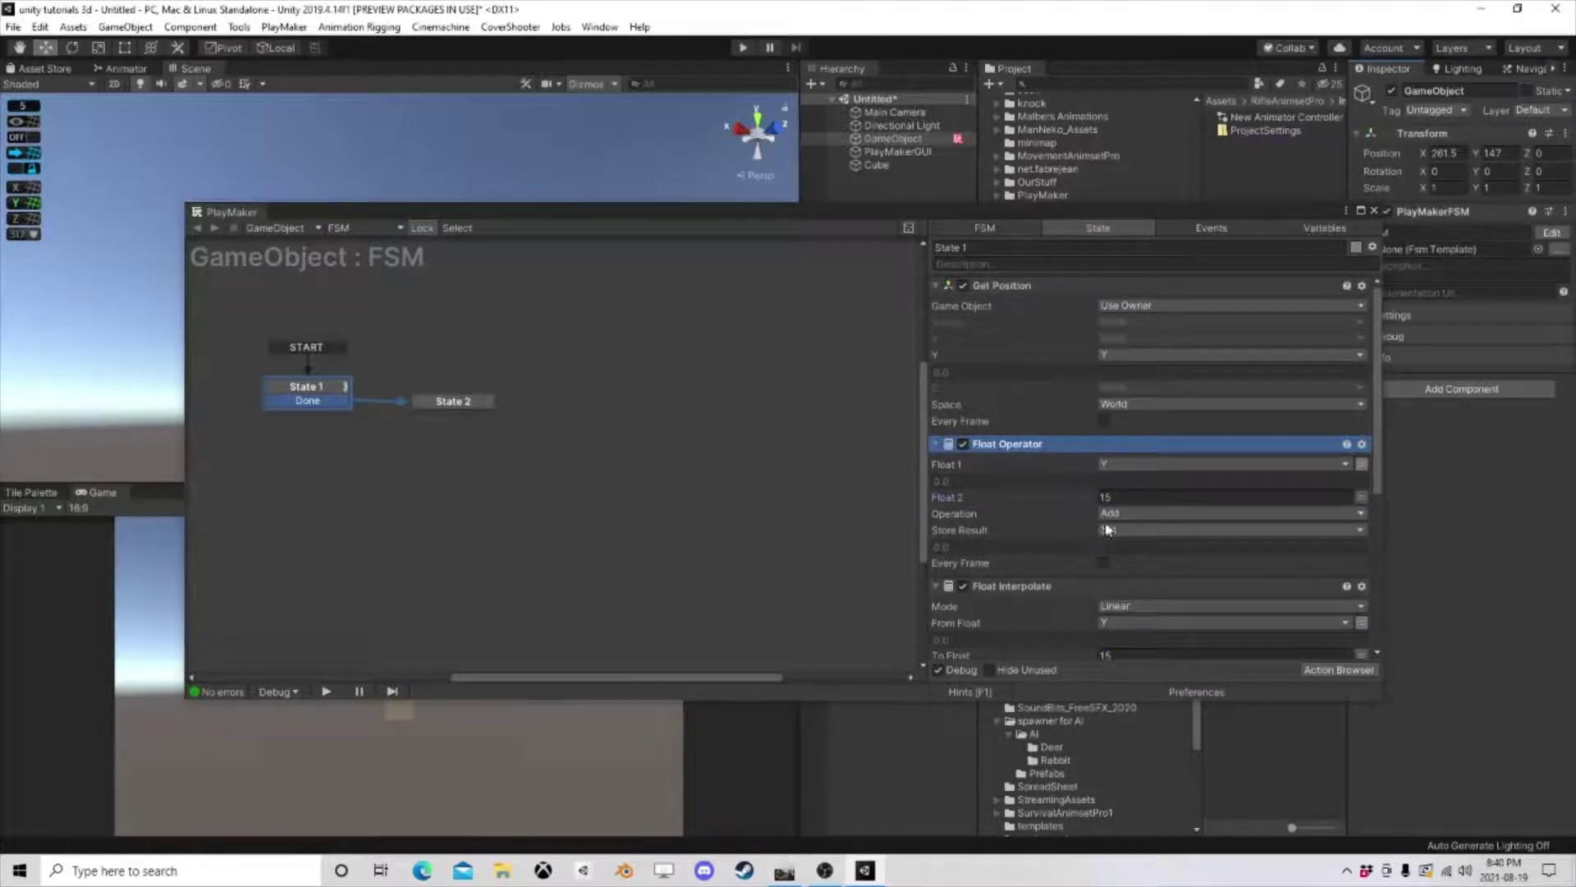
{"action": "scroll", "coordinate": [1063, 478], "scroll_direction": "down", "scroll_amount": 3}
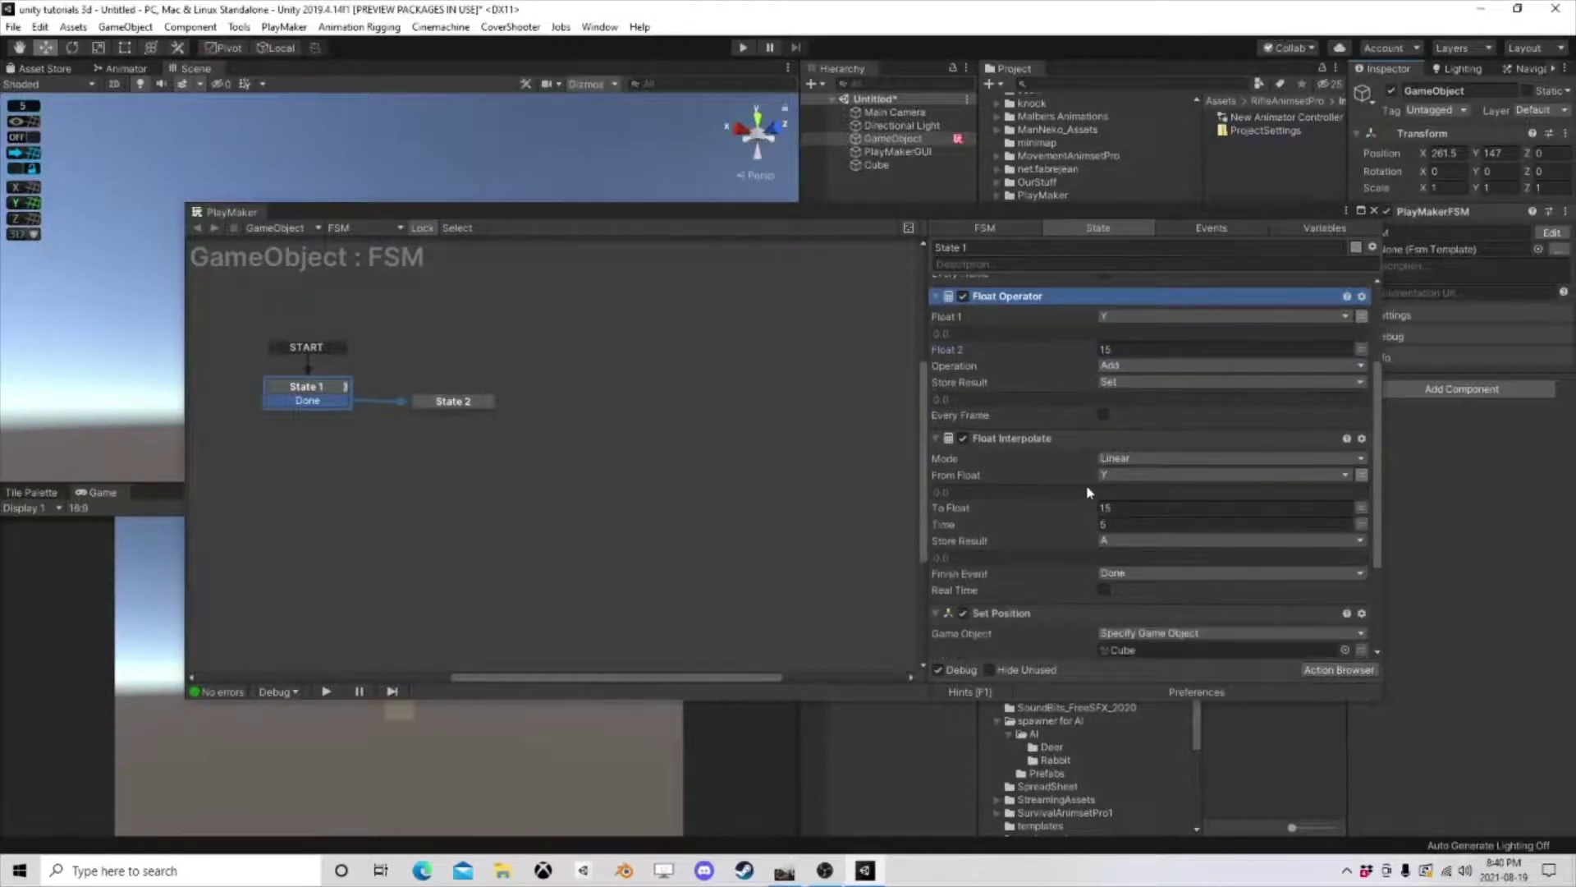
- Switch Float Interpolate's To Float to variable Set, keeping Store Result as A
{"action": "left_click", "coordinate": [1361, 509]}
{"action": "left_click", "coordinate": [1343, 509]}
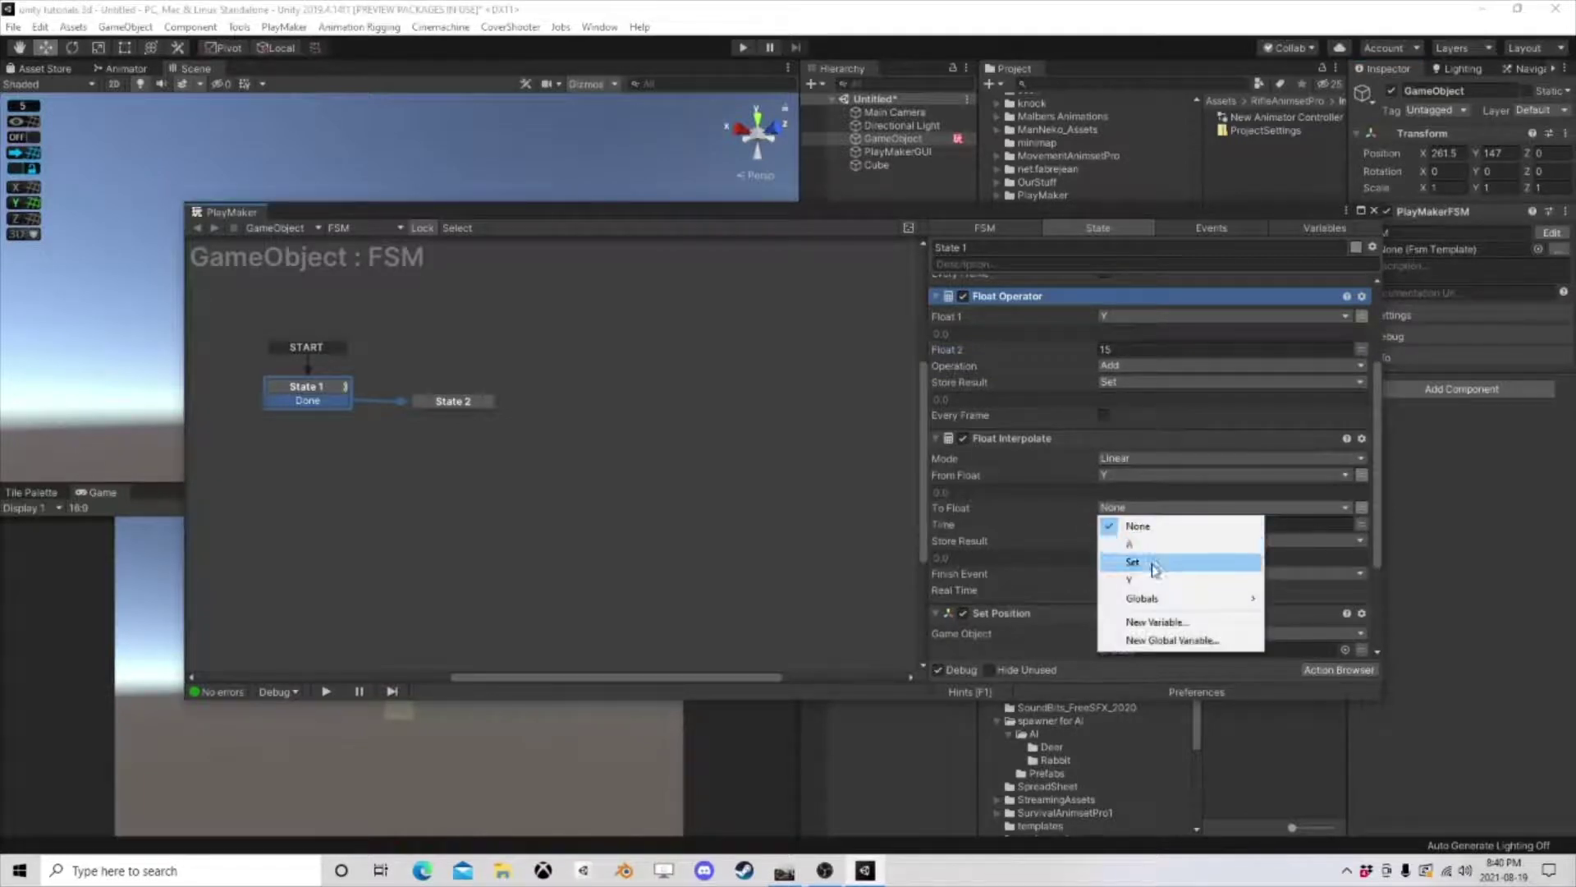
{"action": "left_click", "coordinate": [1104, 562]}
{"action": "left_click", "coordinate": [1105, 557]}
{"action": "left_click", "coordinate": [1136, 584]}
{"action": "scroll", "coordinate": [1141, 585], "scroll_direction": "down", "scroll_amount": 3}
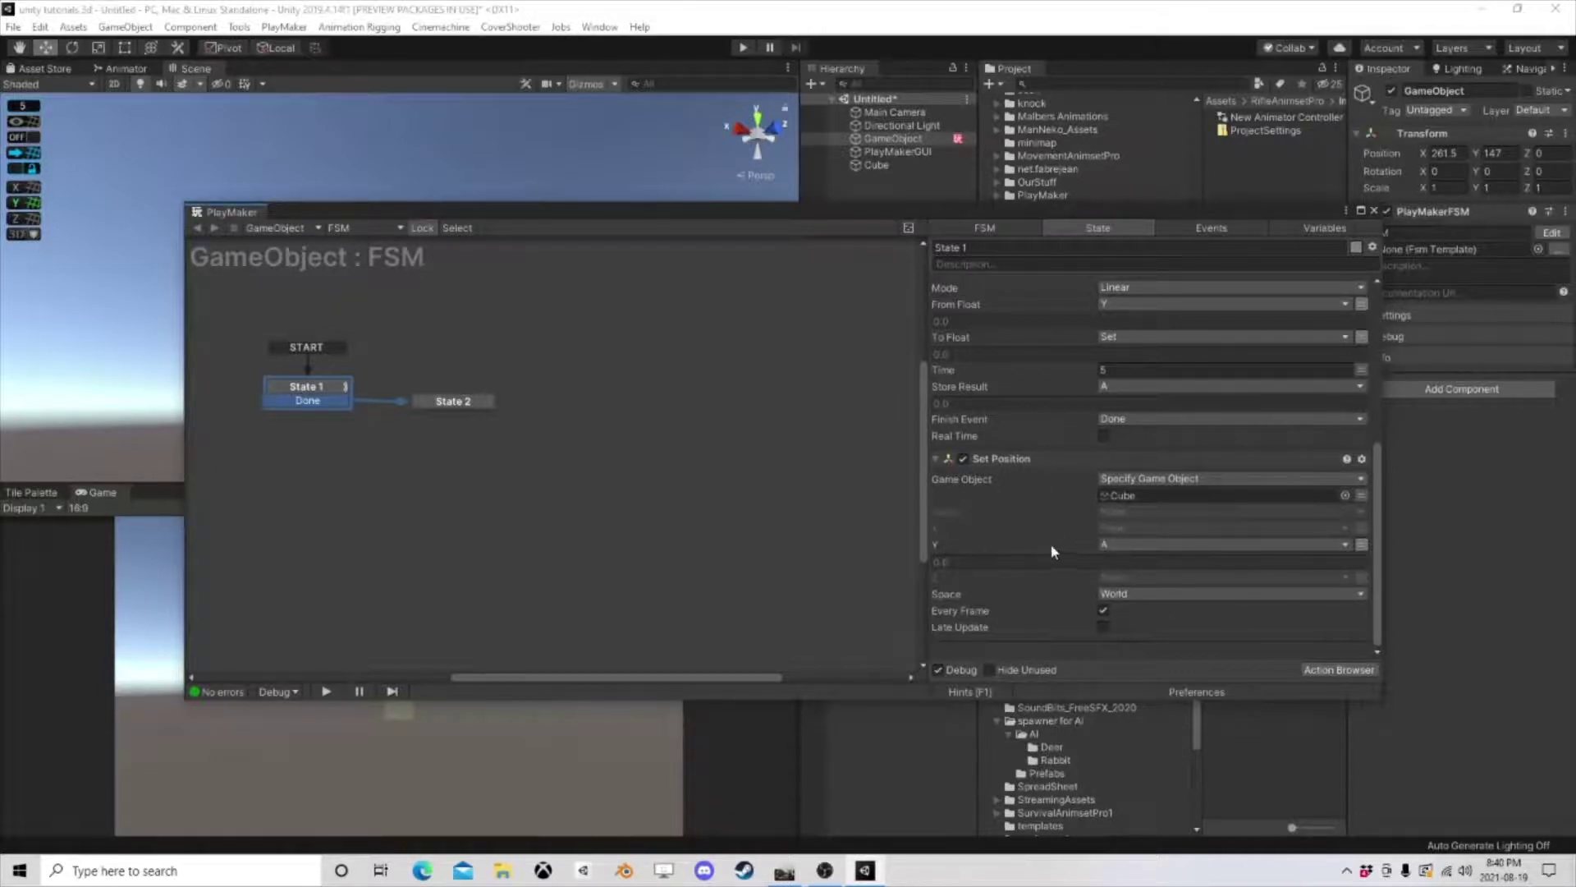
{"action": "scroll", "coordinate": [980, 421], "scroll_direction": "up", "scroll_amount": 2}
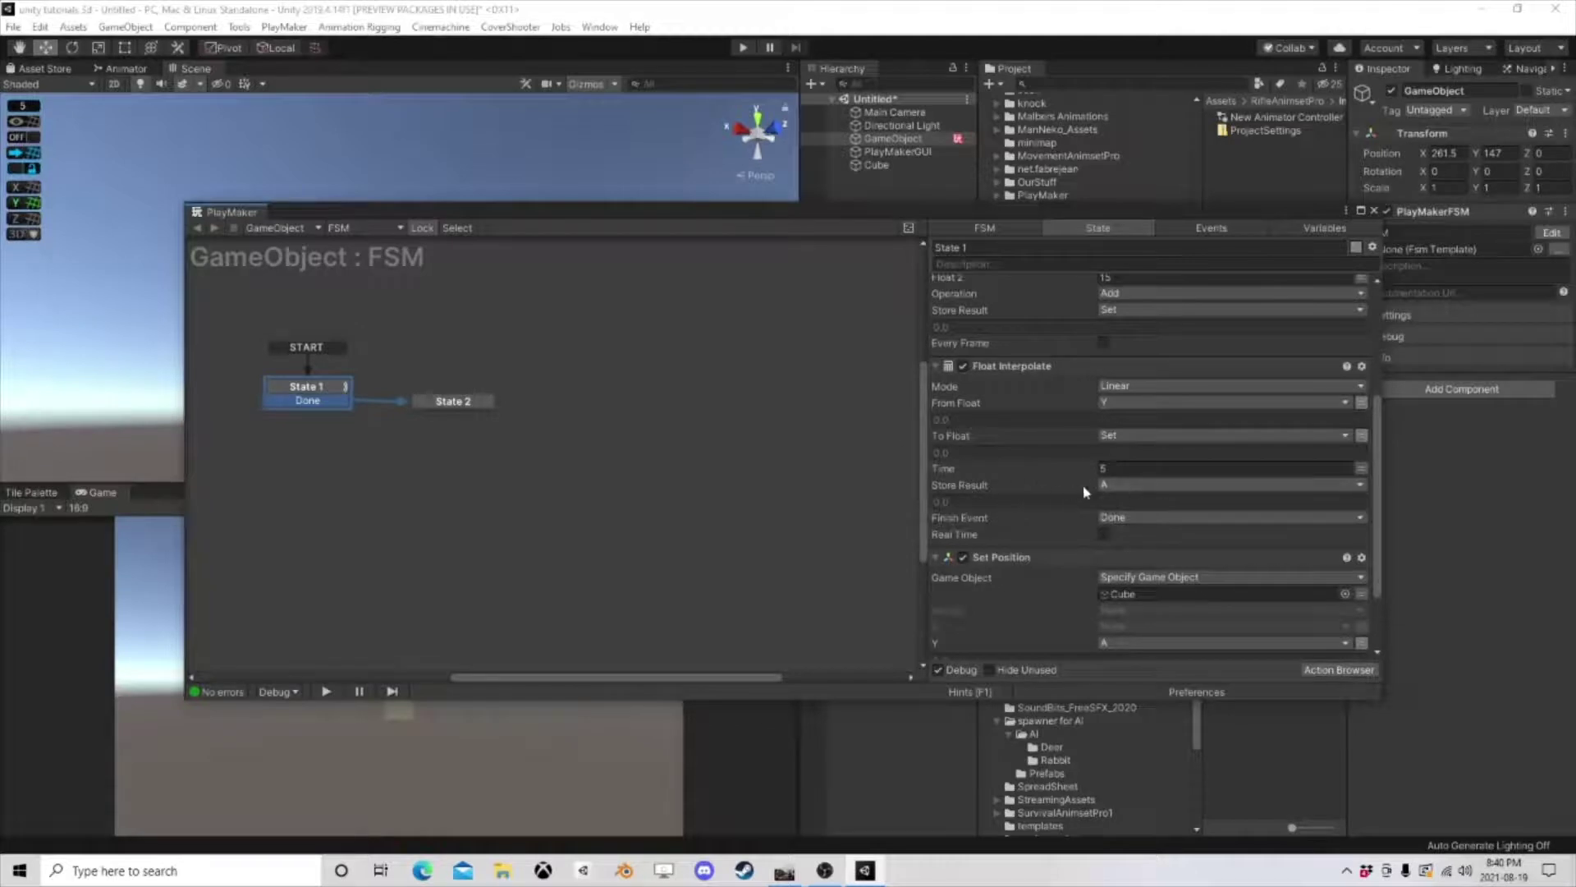
{"action": "scroll", "coordinate": [1149, 501], "scroll_direction": "down", "scroll_amount": 2}
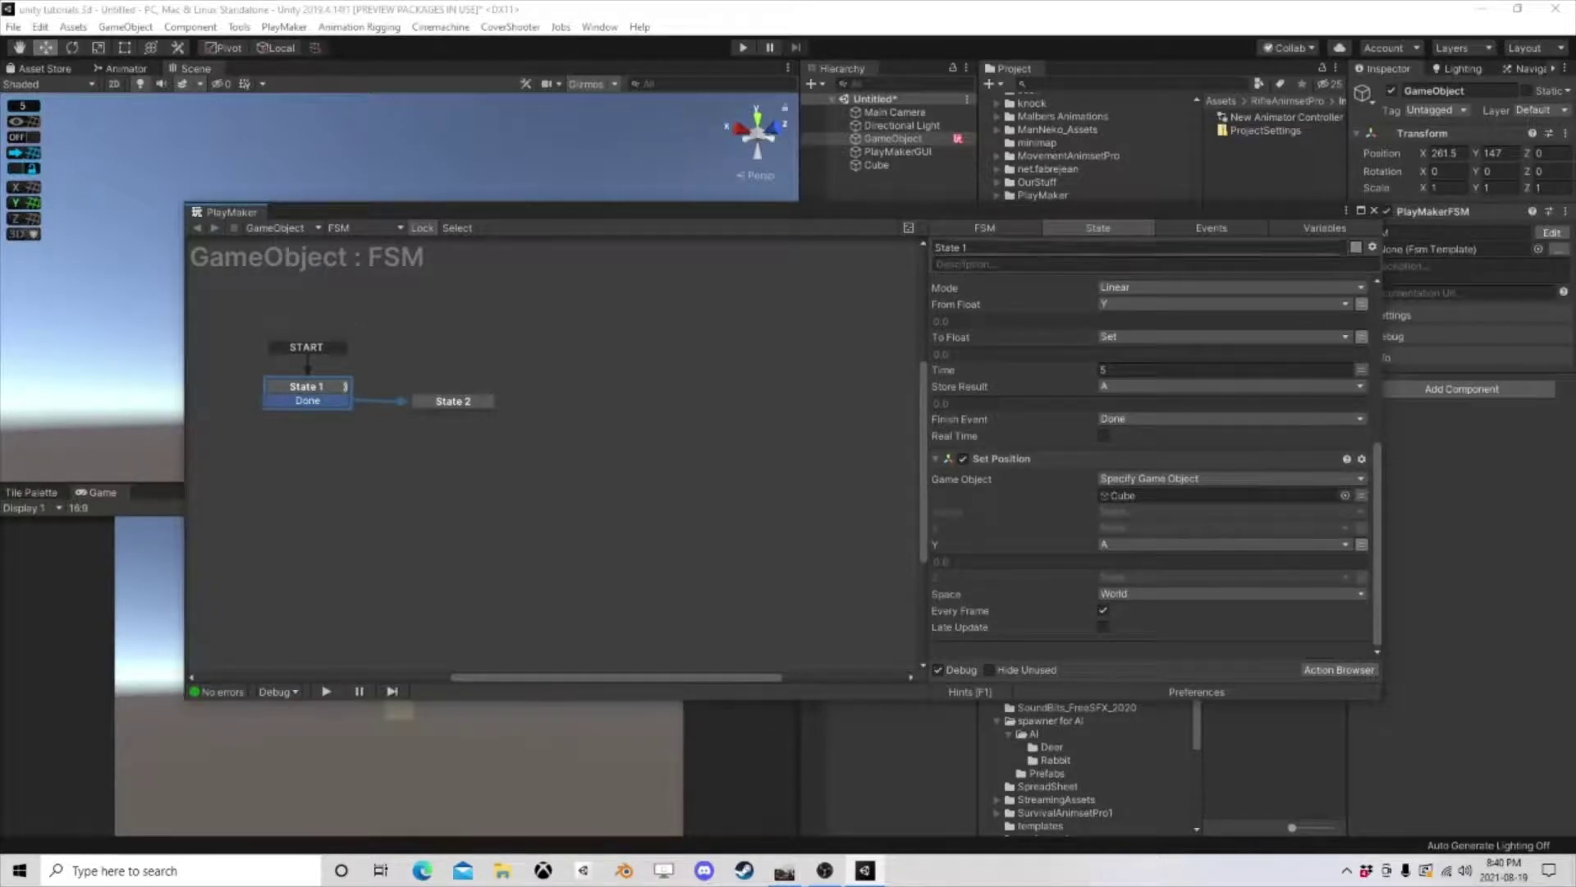
- Close the FSM editor, frame the Cube, stop Play, and reopen the GameObject's FSM graph
{"action": "left_click", "coordinate": [1374, 211]}
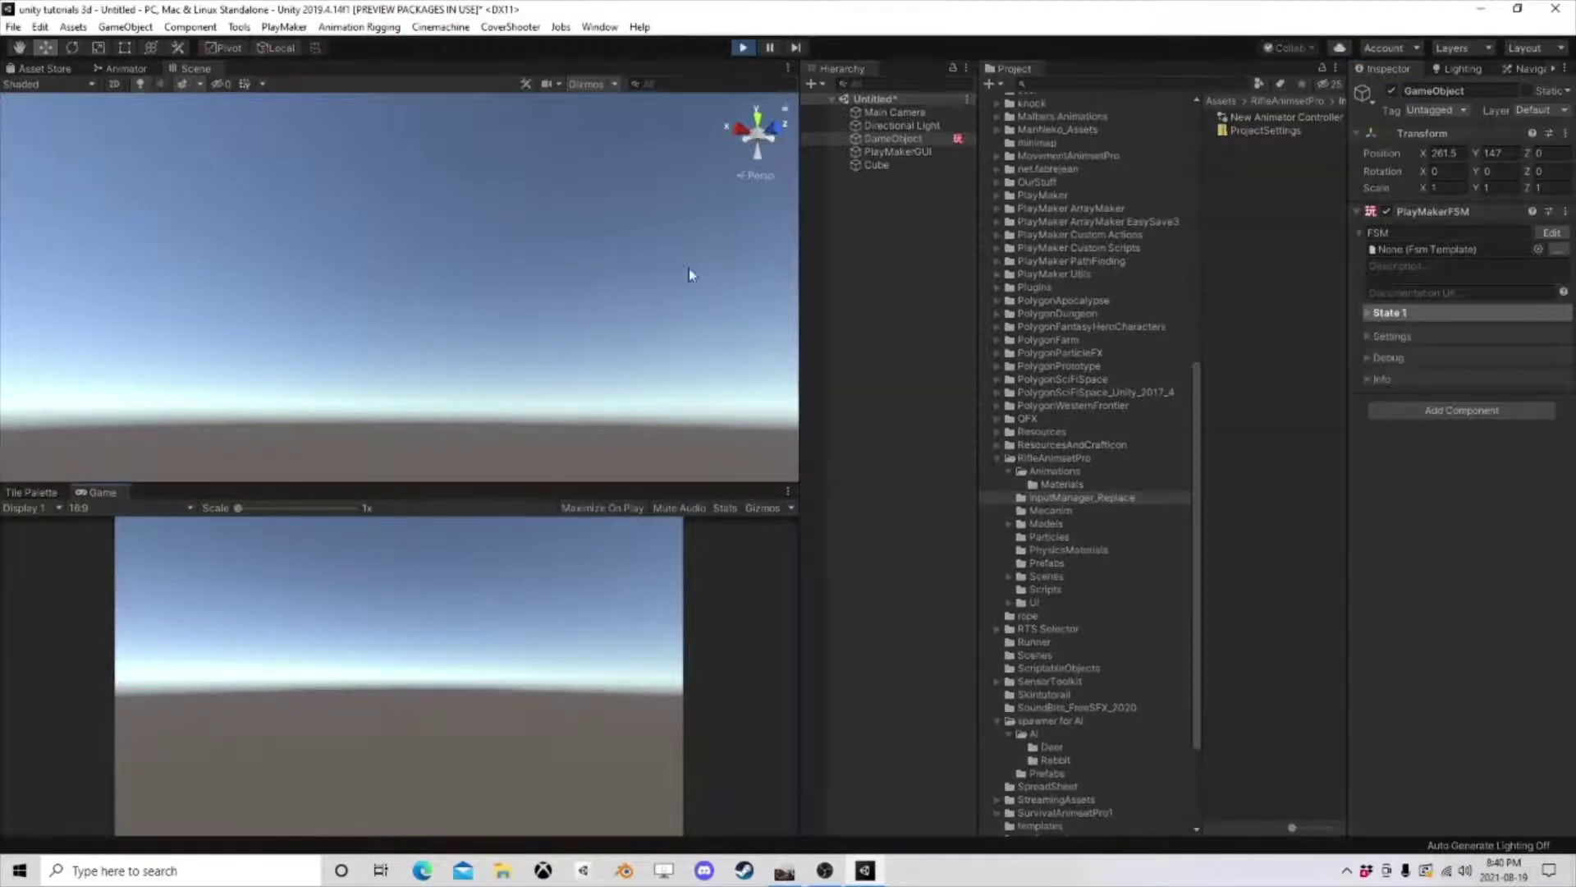
{"action": "double_click", "coordinate": [877, 165]}
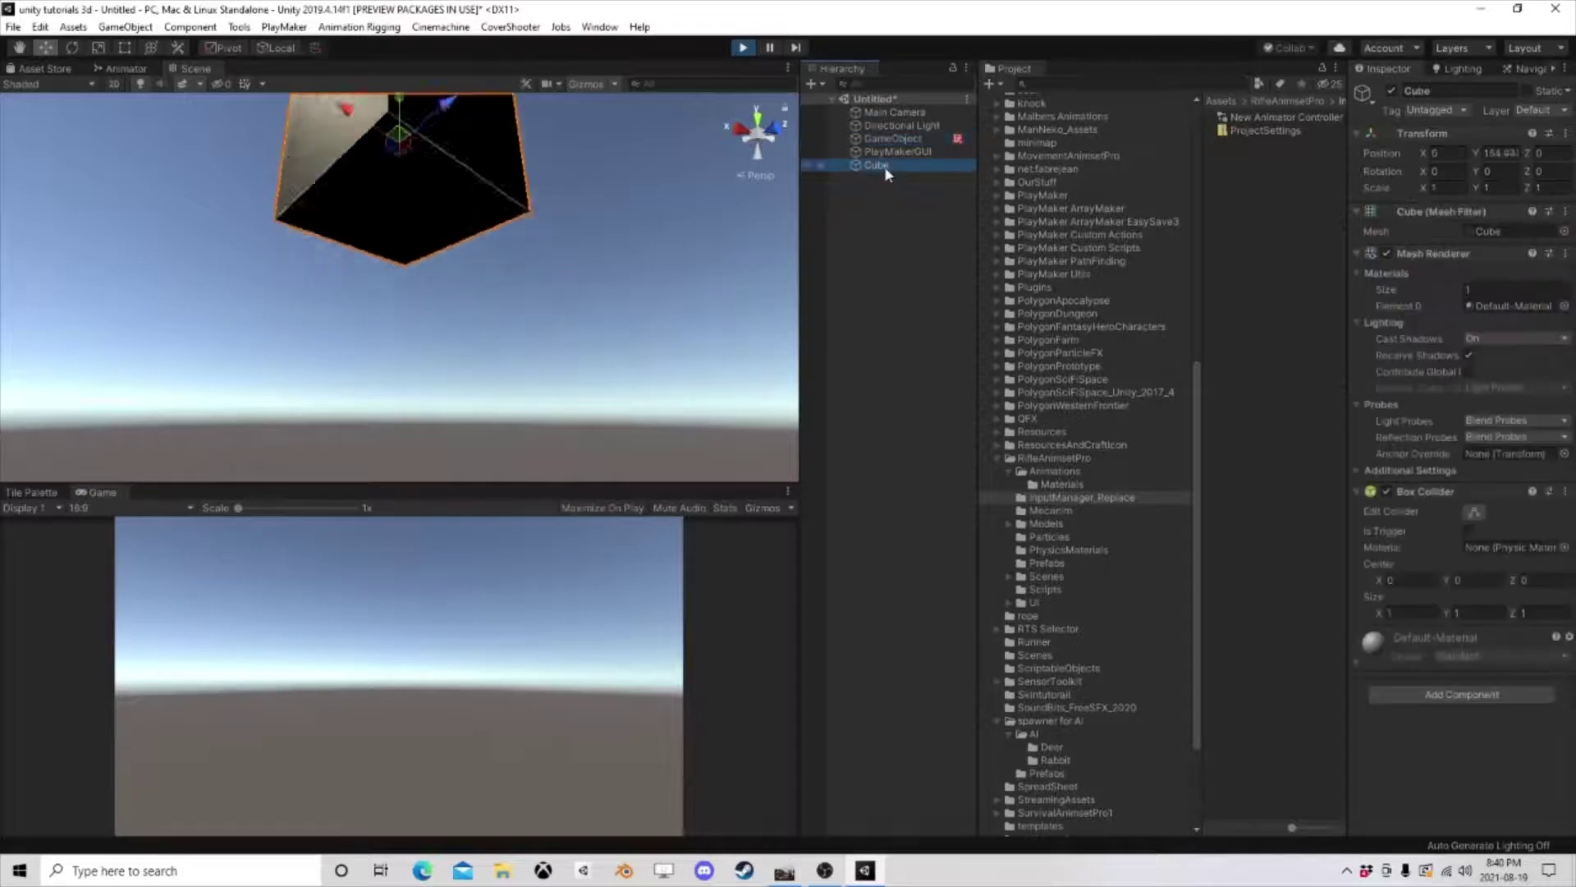
{"action": "scroll", "coordinate": [447, 277], "scroll_direction": "down", "scroll_amount": 5}
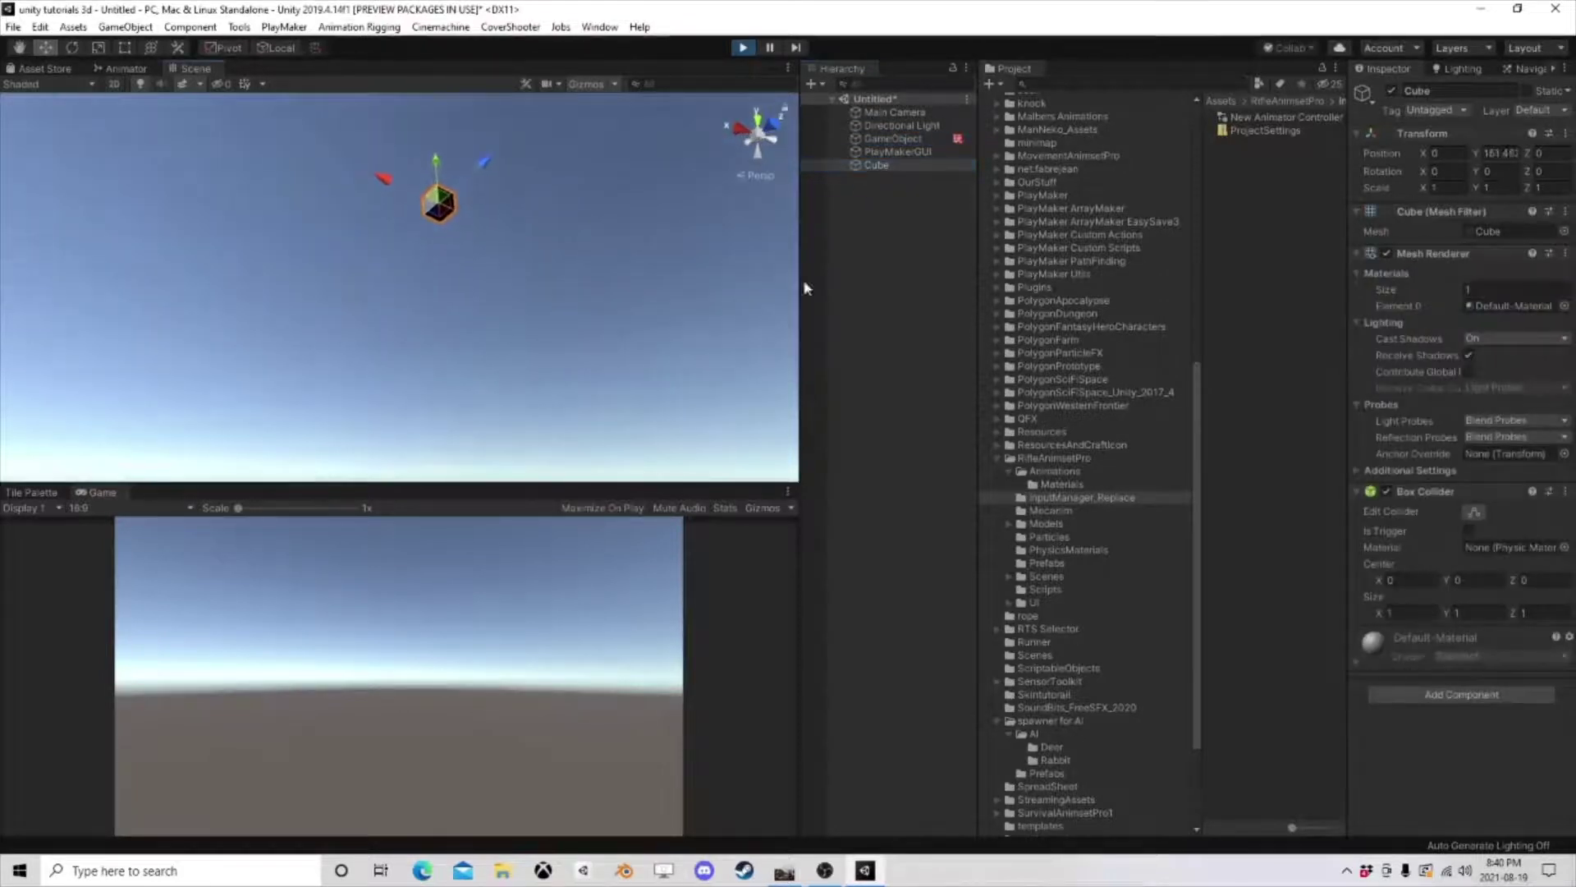
{"action": "left_click", "coordinate": [743, 47]}
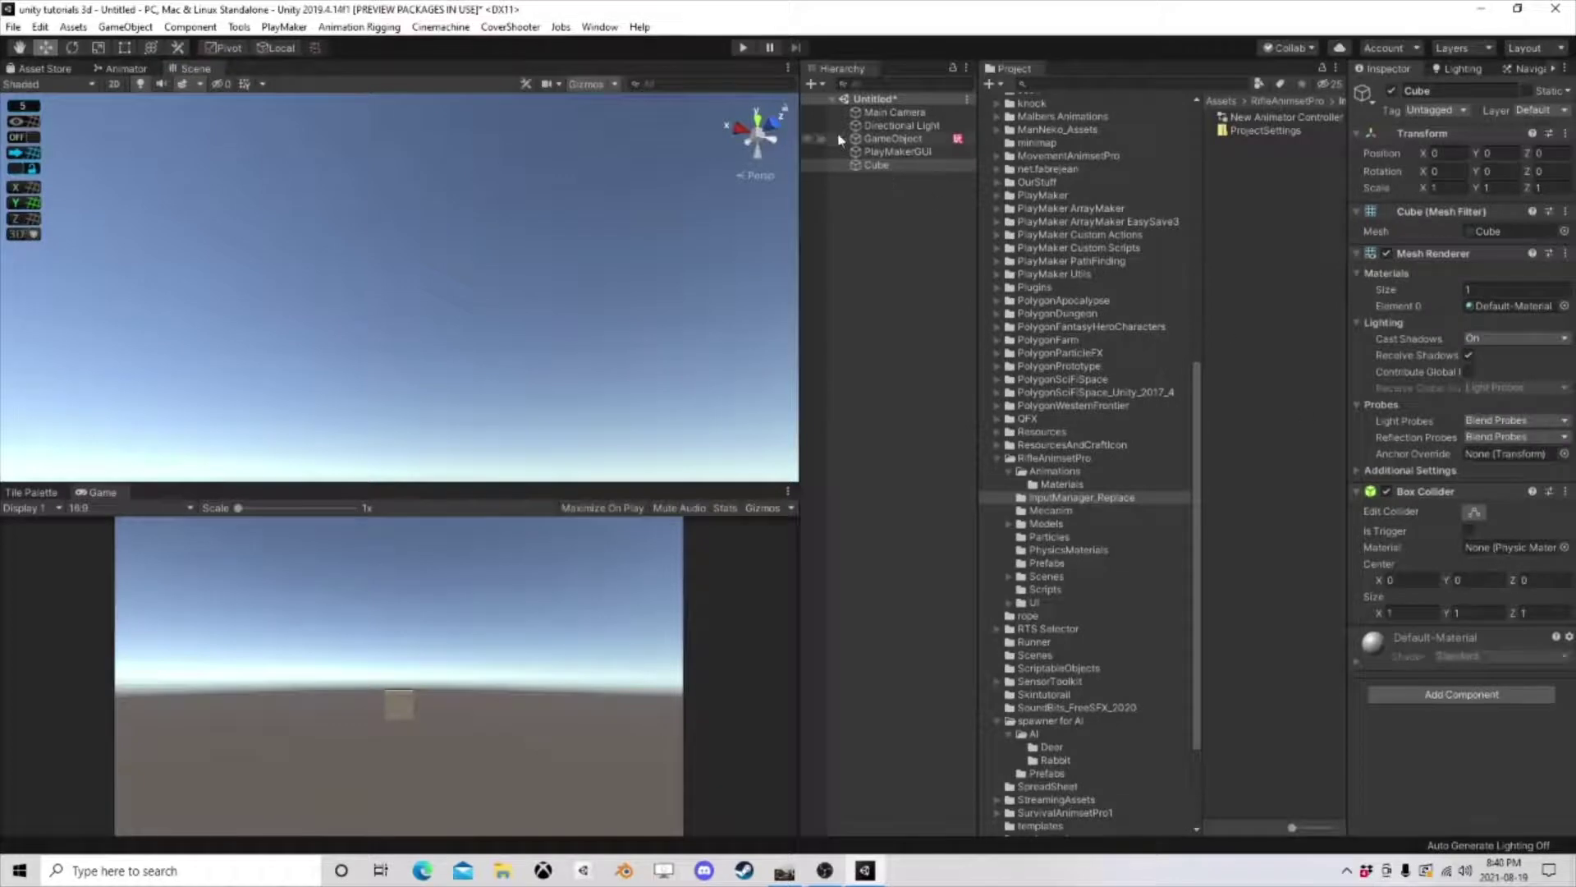
{"action": "left_click", "coordinate": [891, 138]}
{"action": "left_click", "coordinate": [1551, 232]}
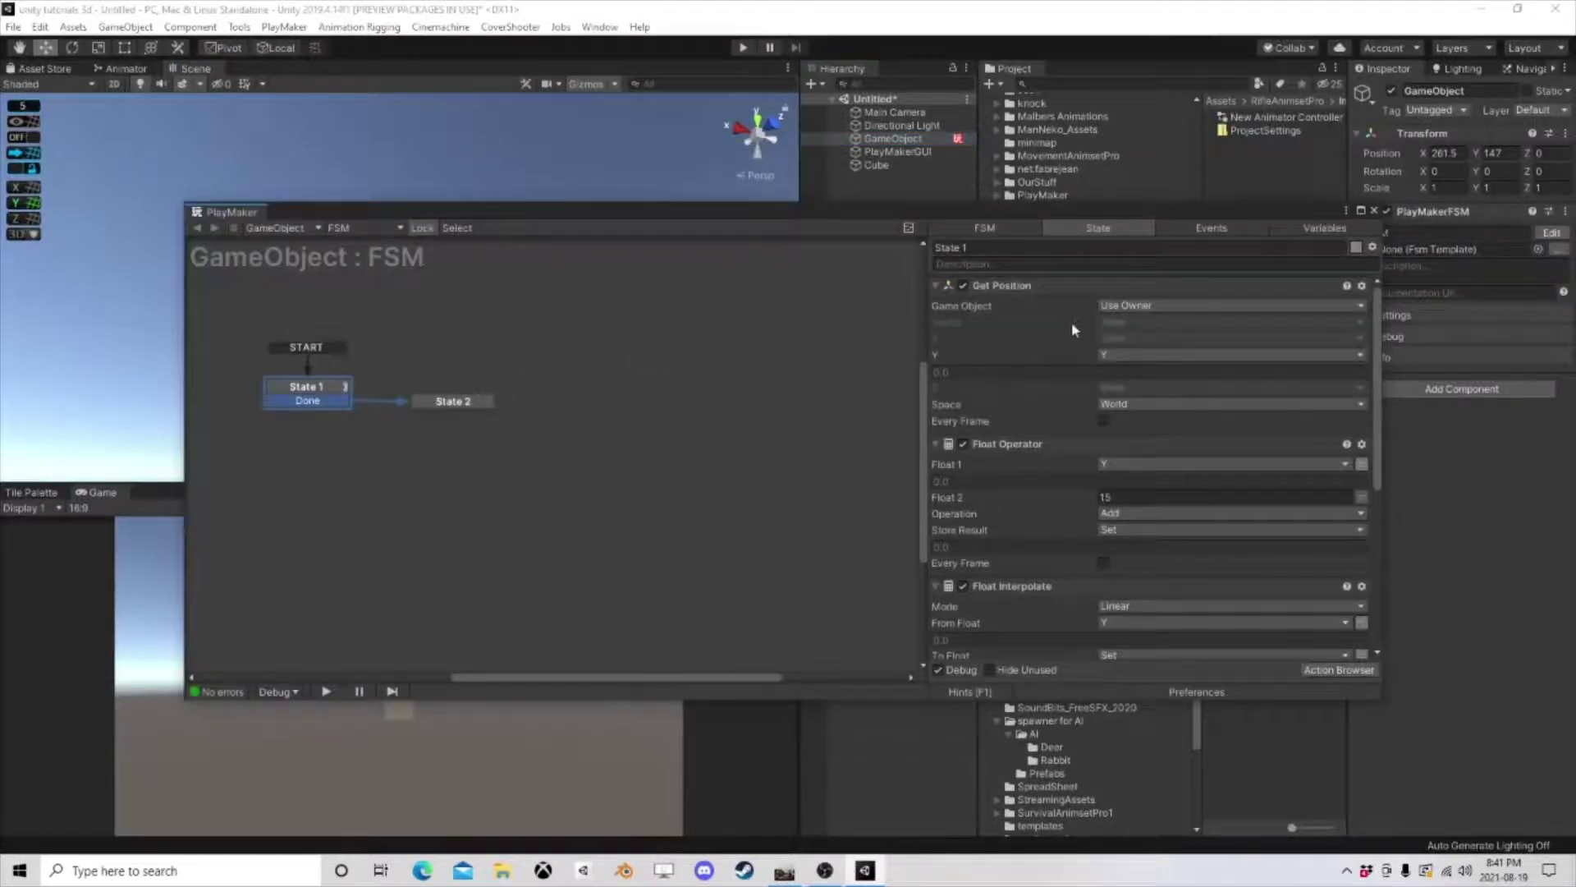
- Set Get Position's Game Object to Specify Game Object and assign the Cube from the Hierarchy
{"action": "left_click", "coordinate": [1156, 307]}
{"action": "left_click", "coordinate": [1134, 340]}
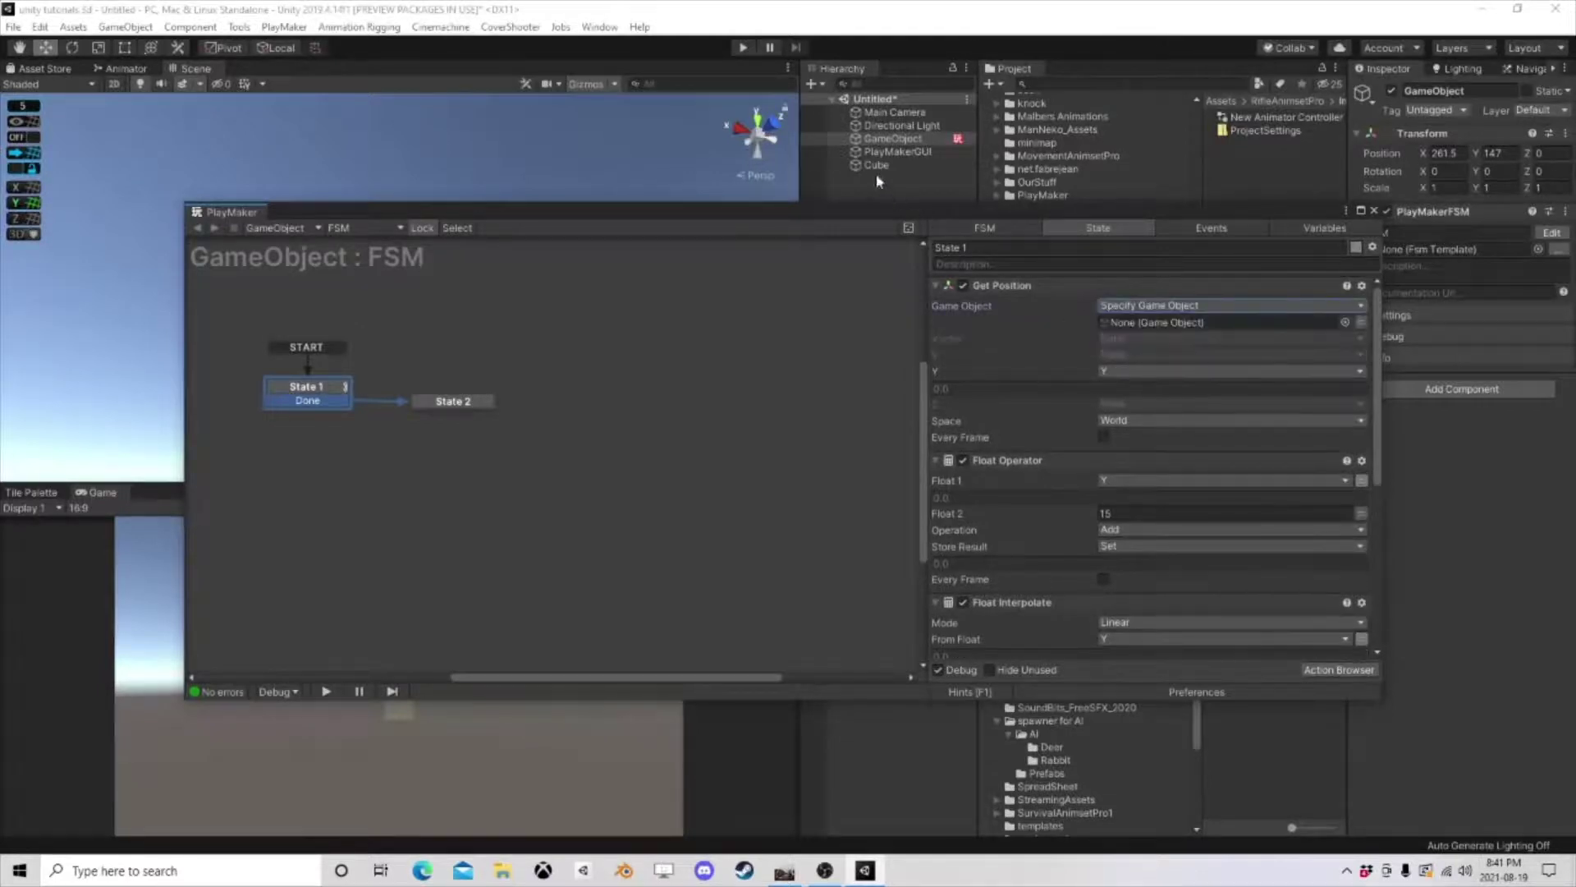
{"action": "left_click_drag", "start_coordinate": [891, 139], "coordinate": [1190, 323]}
{"action": "scroll", "coordinate": [1013, 395], "scroll_direction": "down", "scroll_amount": 3}
{"action": "scroll", "coordinate": [1013, 396], "scroll_direction": "up", "scroll_amount": 3}
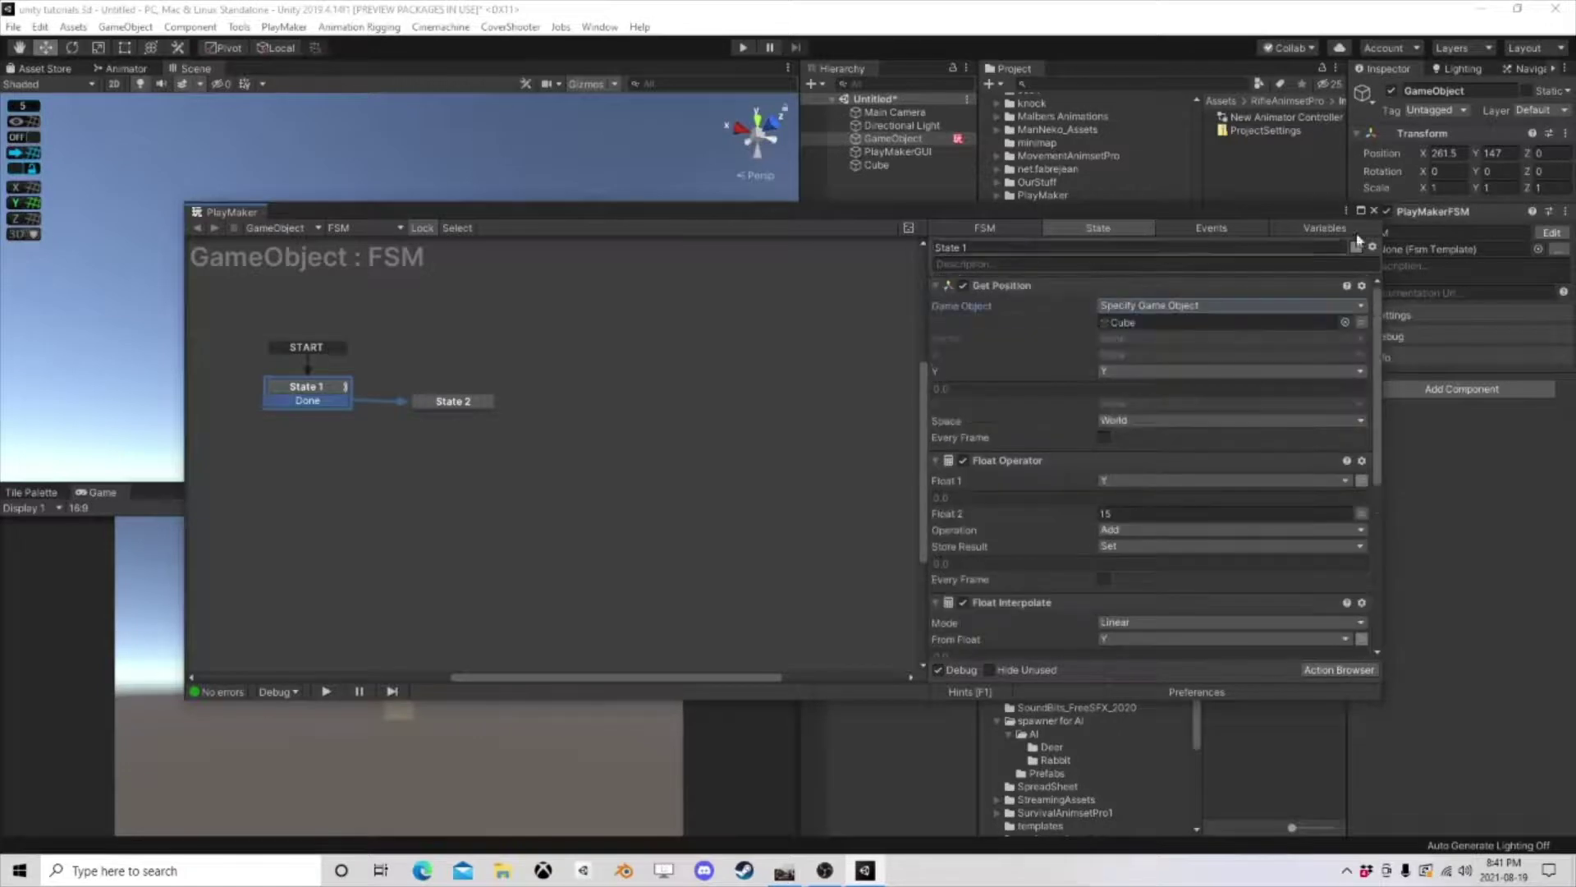
- Close the FSM editor and frame the Cube in the Scene view
{"action": "left_click", "coordinate": [1373, 210]}
{"action": "left_click", "coordinate": [877, 165]}
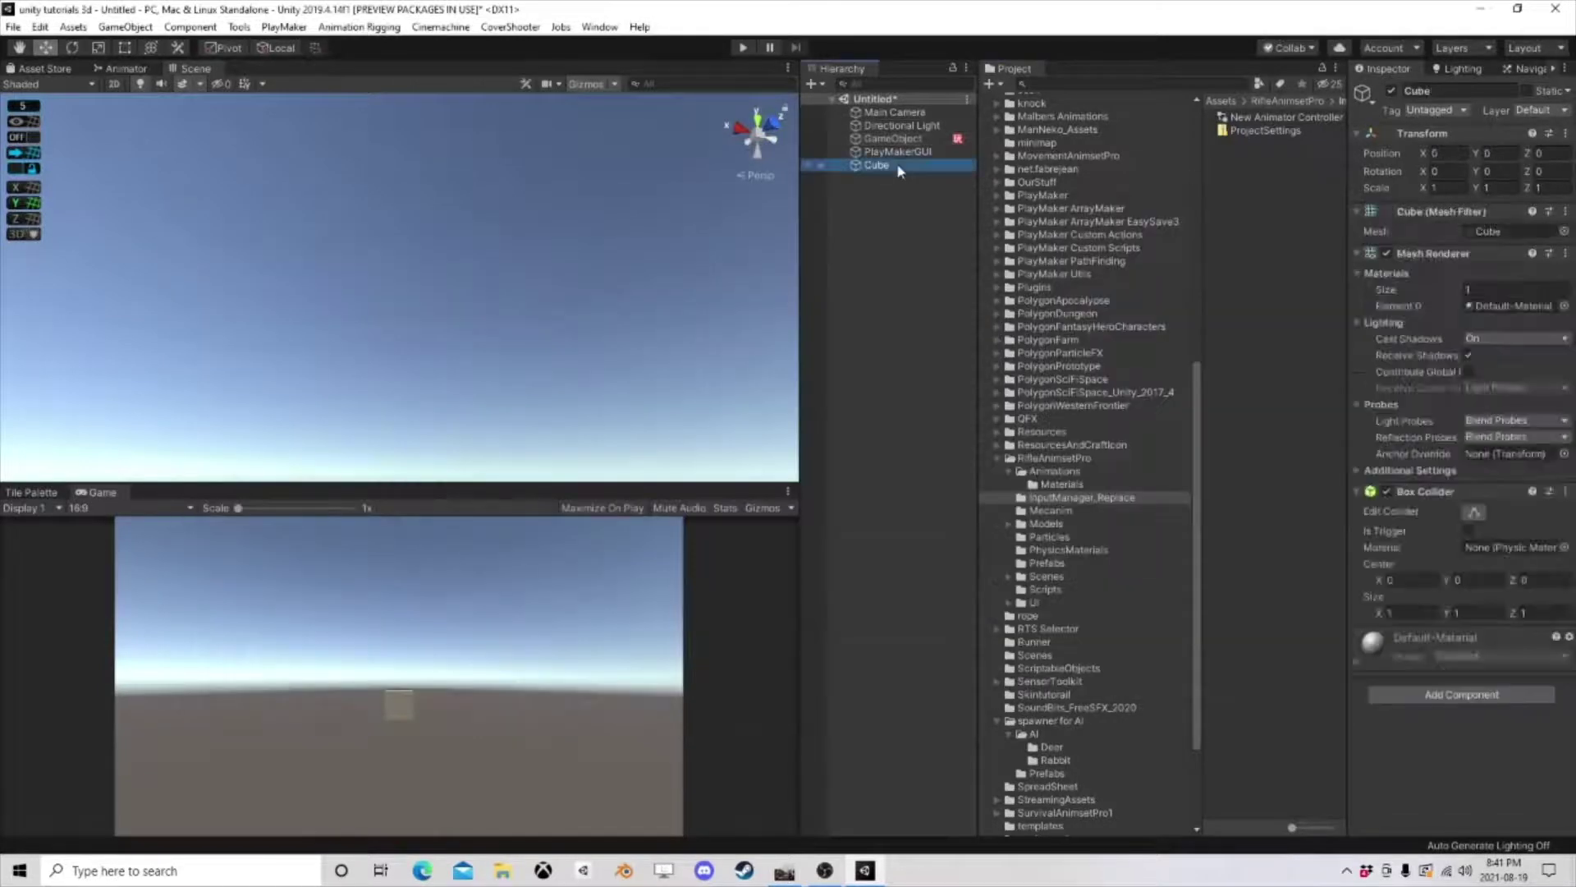
{"action": "key", "text": "f"}
{"action": "scroll", "coordinate": [485, 222], "scroll_direction": "down", "scroll_amount": 6}
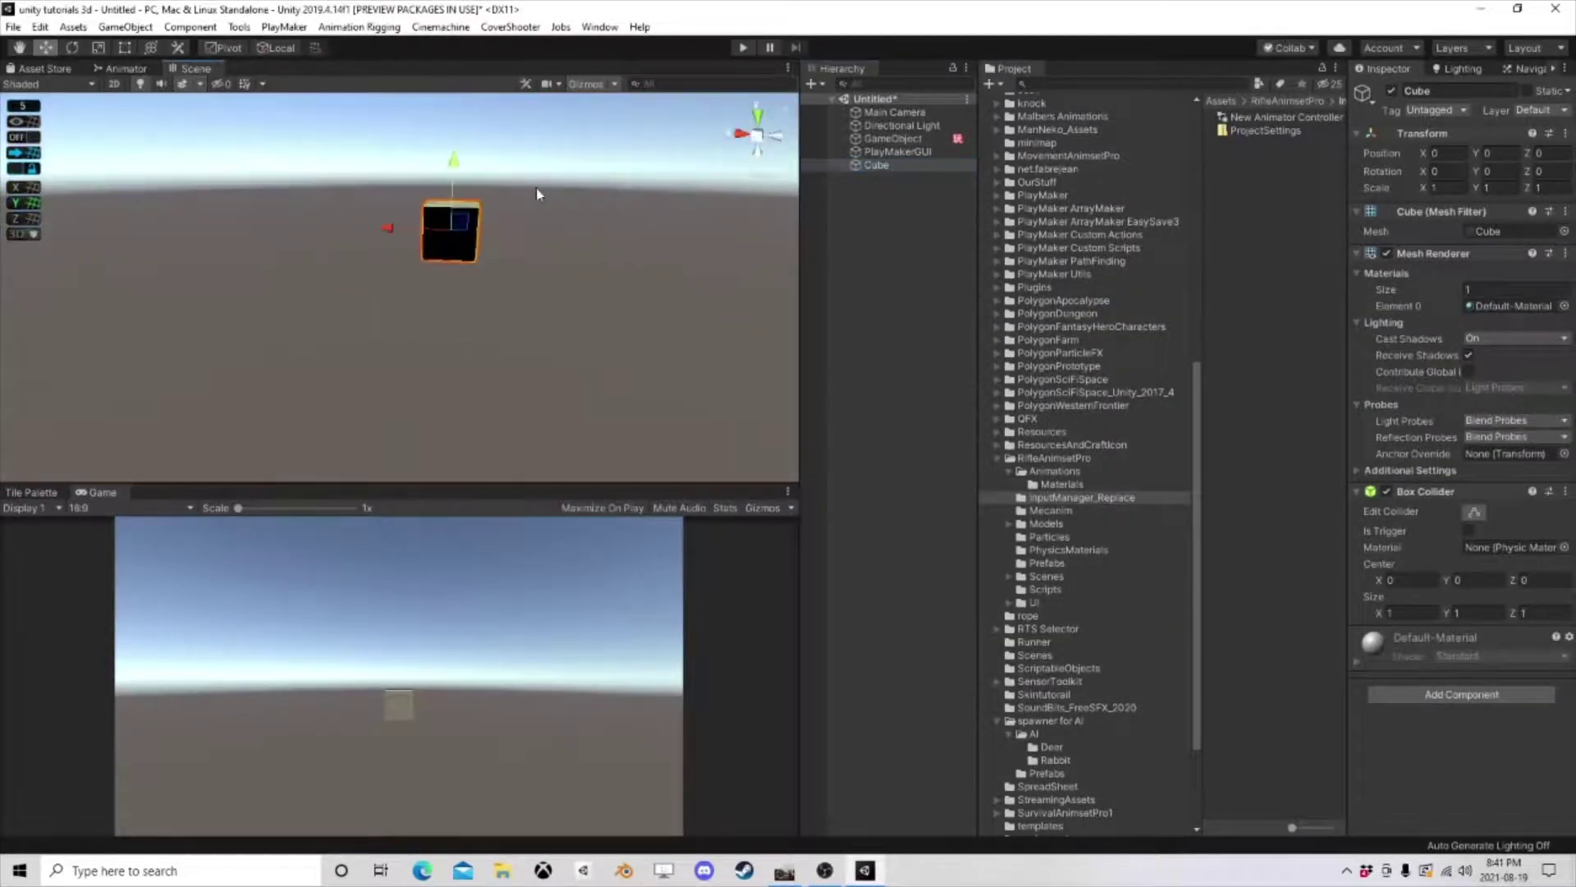
{"action": "right_click_drag", "start_coordinate": [492, 240], "coordinate": [431, 331]}
{"action": "middle_click_drag", "start_coordinate": [431, 331], "coordinate": [542, 404]}
- Run Play mode, watch the Cube rise as the FSM reaches State 2, then stop
{"action": "left_click", "coordinate": [744, 47]}
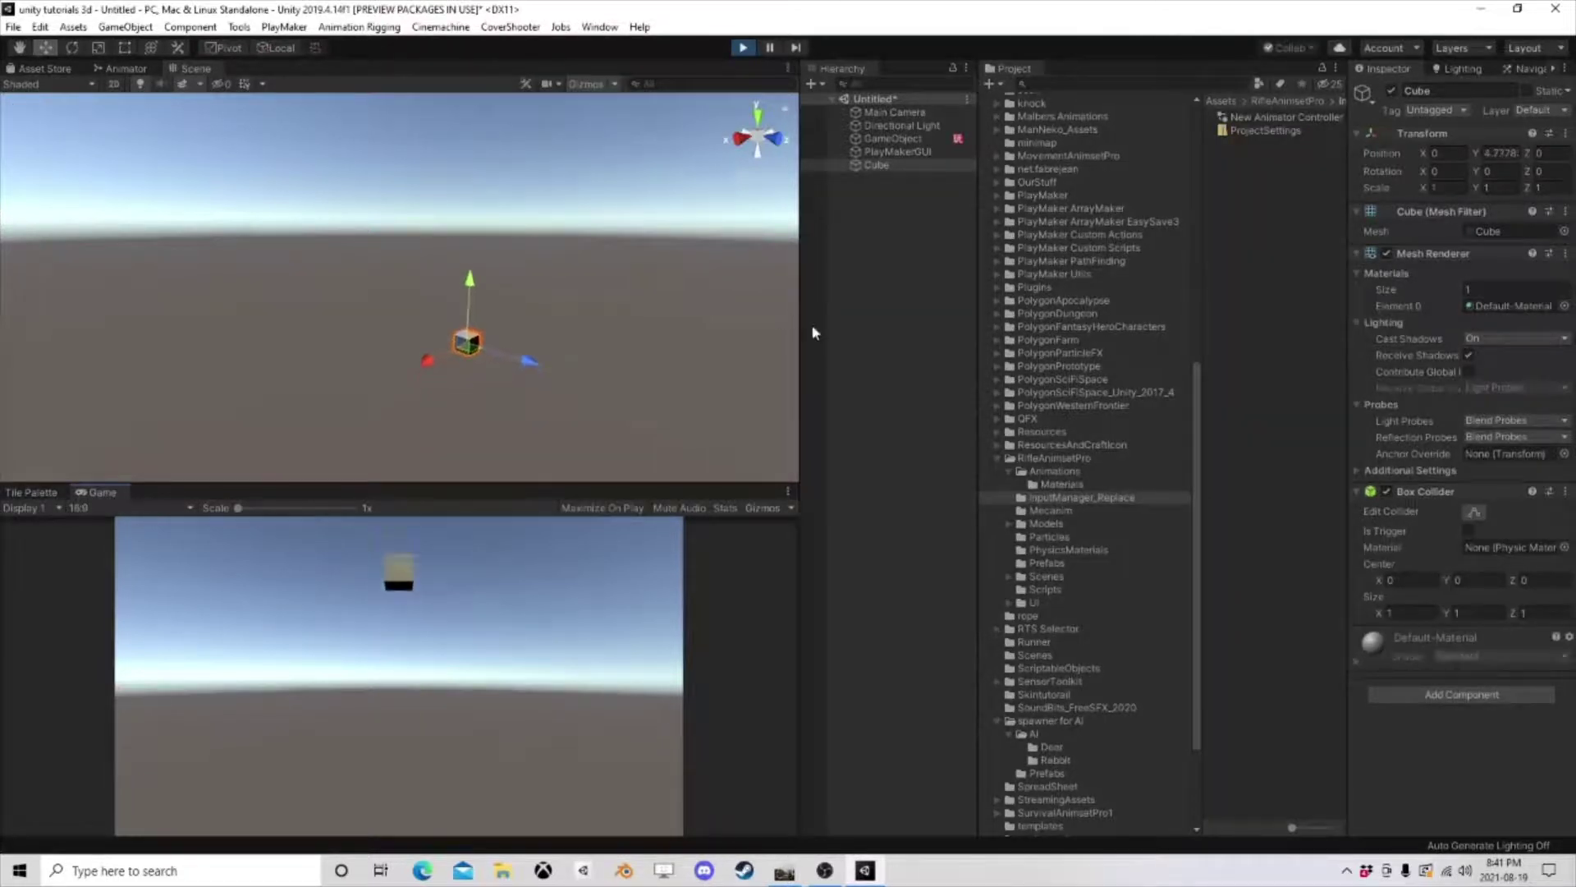
{"action": "left_click", "coordinate": [904, 138]}
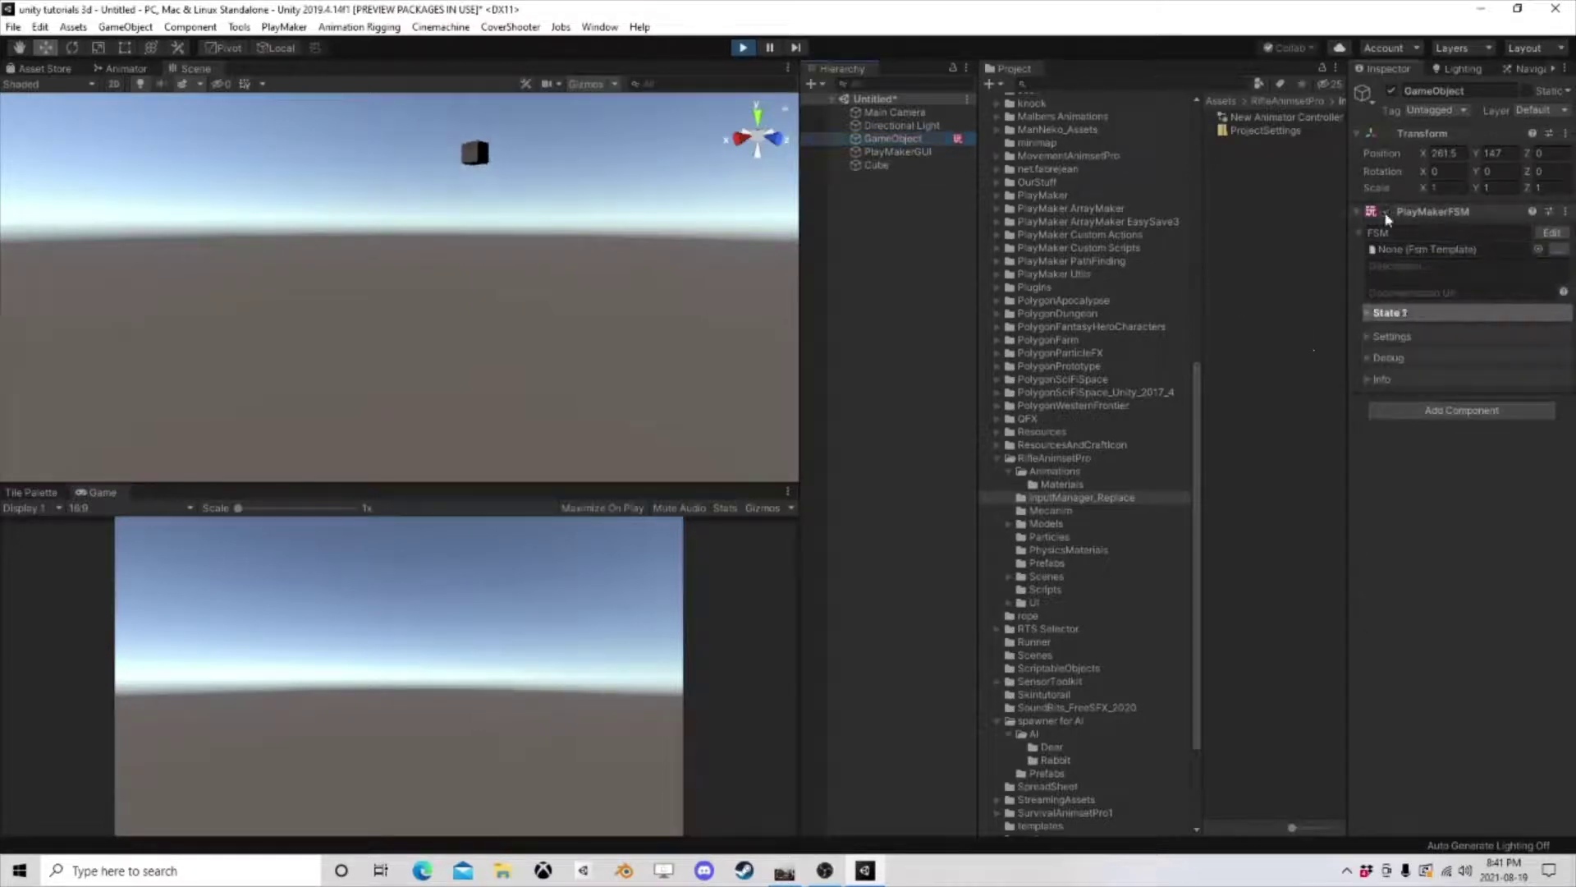
{"action": "right_click_drag", "start_coordinate": [478, 369], "coordinate": [542, 295]}
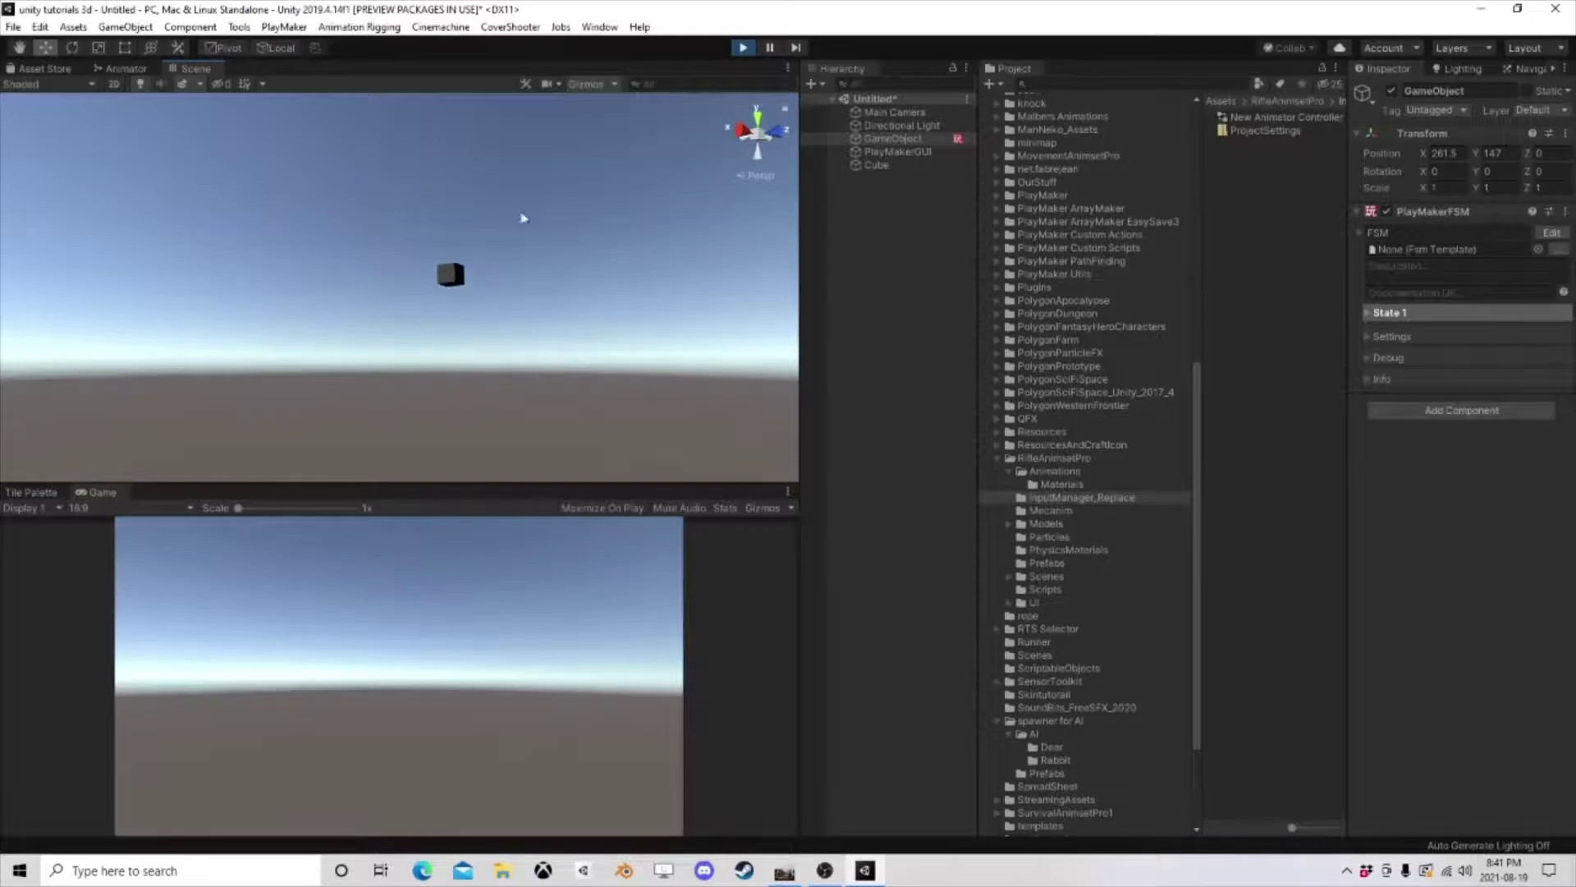
{"action": "left_click", "coordinate": [743, 51]}
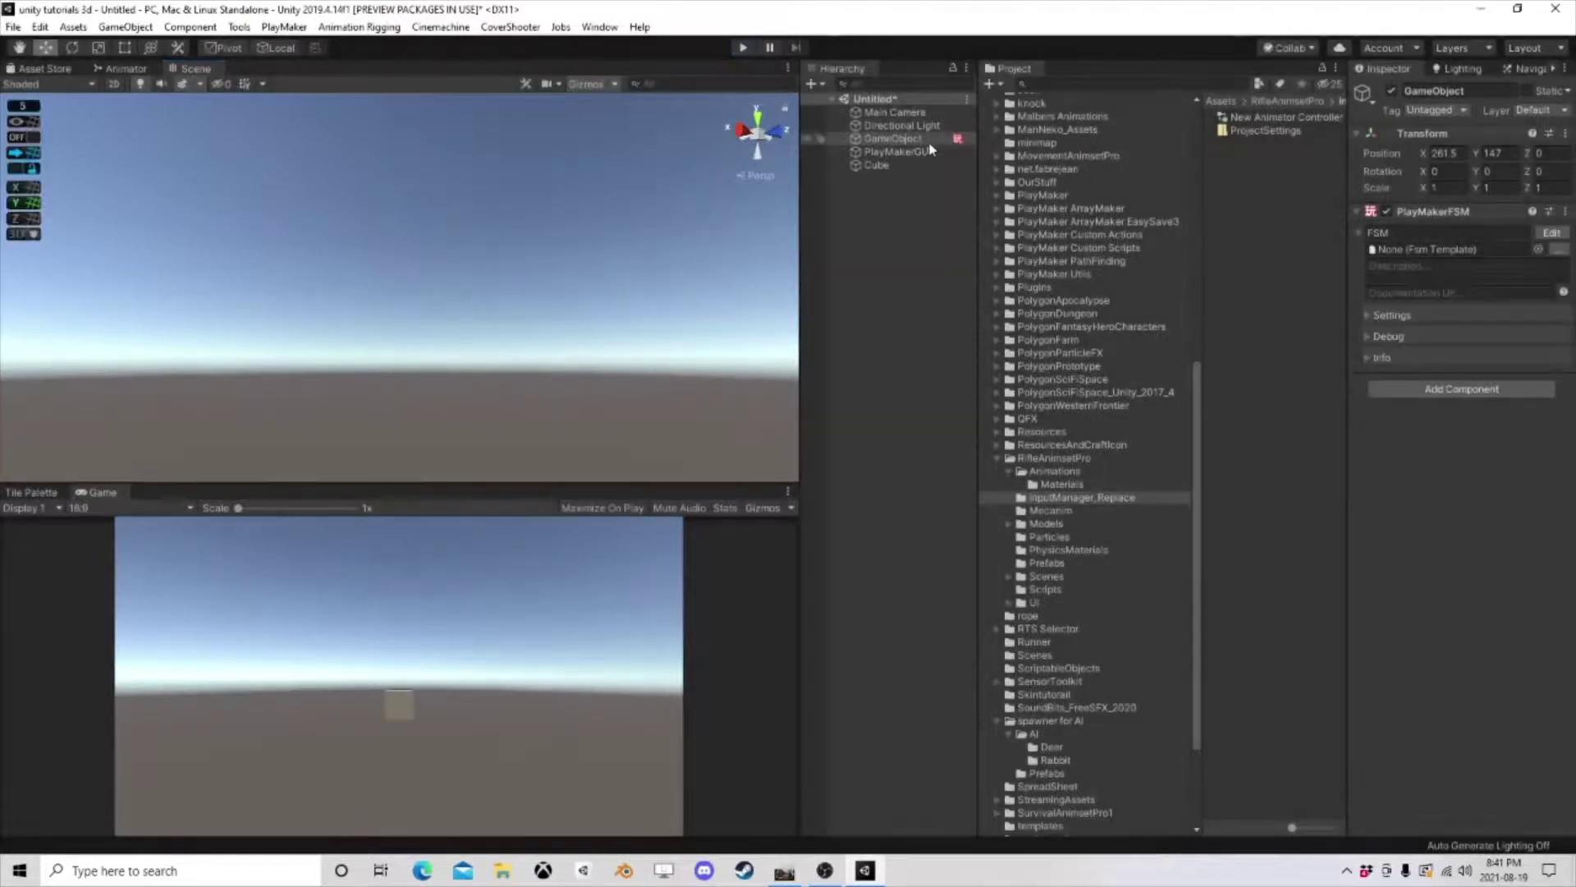
- Reopen the FSM graph, copy State 1 as a new State 2, and link them with Done
{"action": "left_click", "coordinate": [1561, 233]}
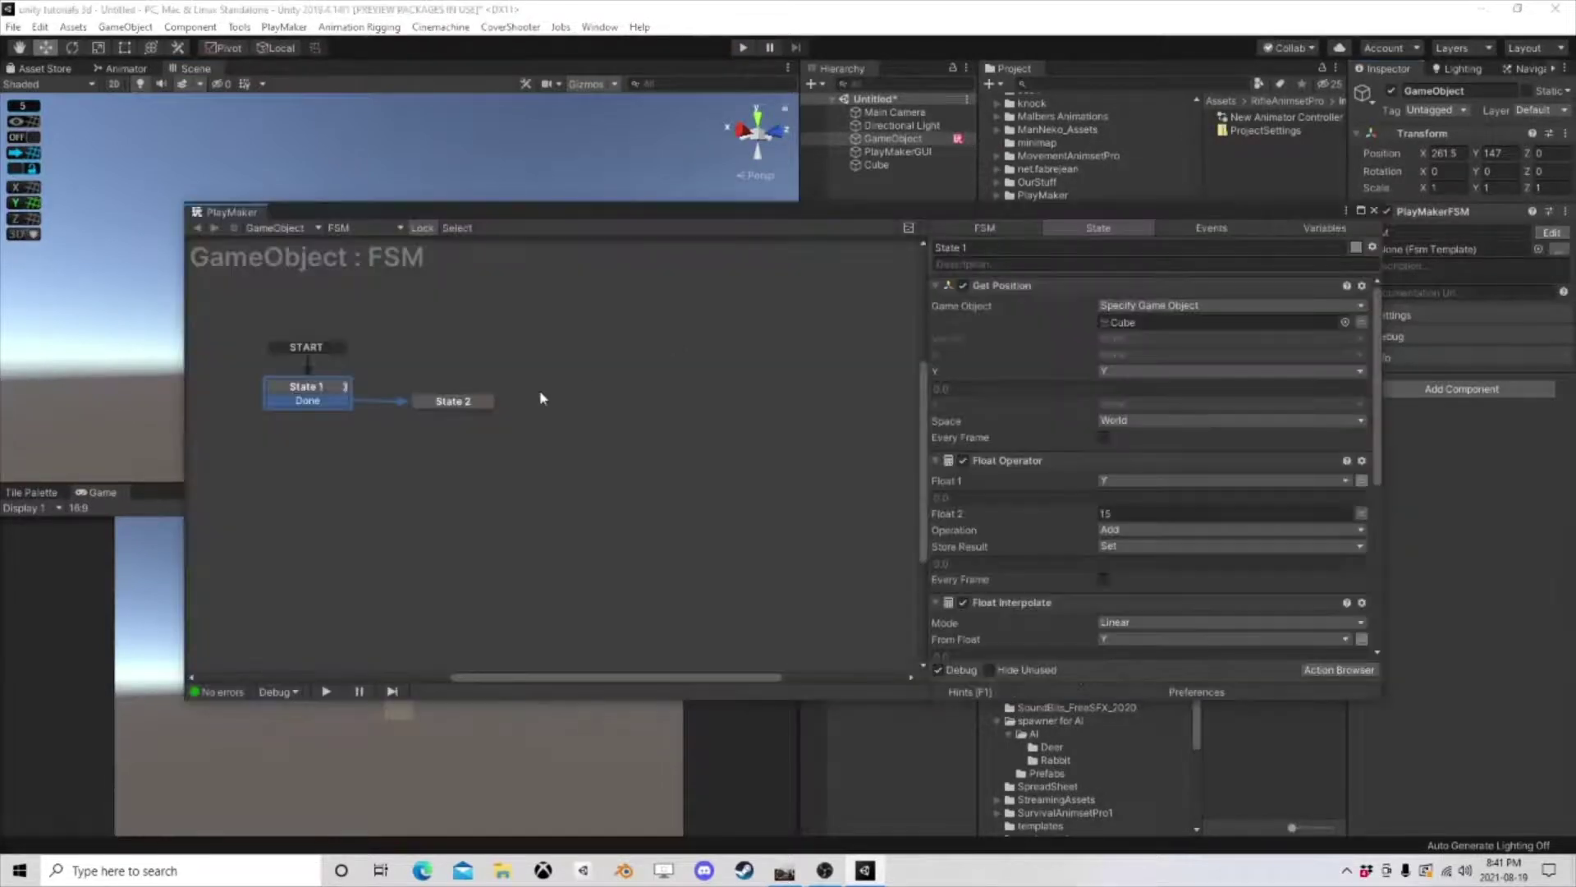
{"action": "middle_click_drag", "start_coordinate": [548, 420], "coordinate": [593, 396]}
{"action": "left_click", "coordinate": [607, 378]}
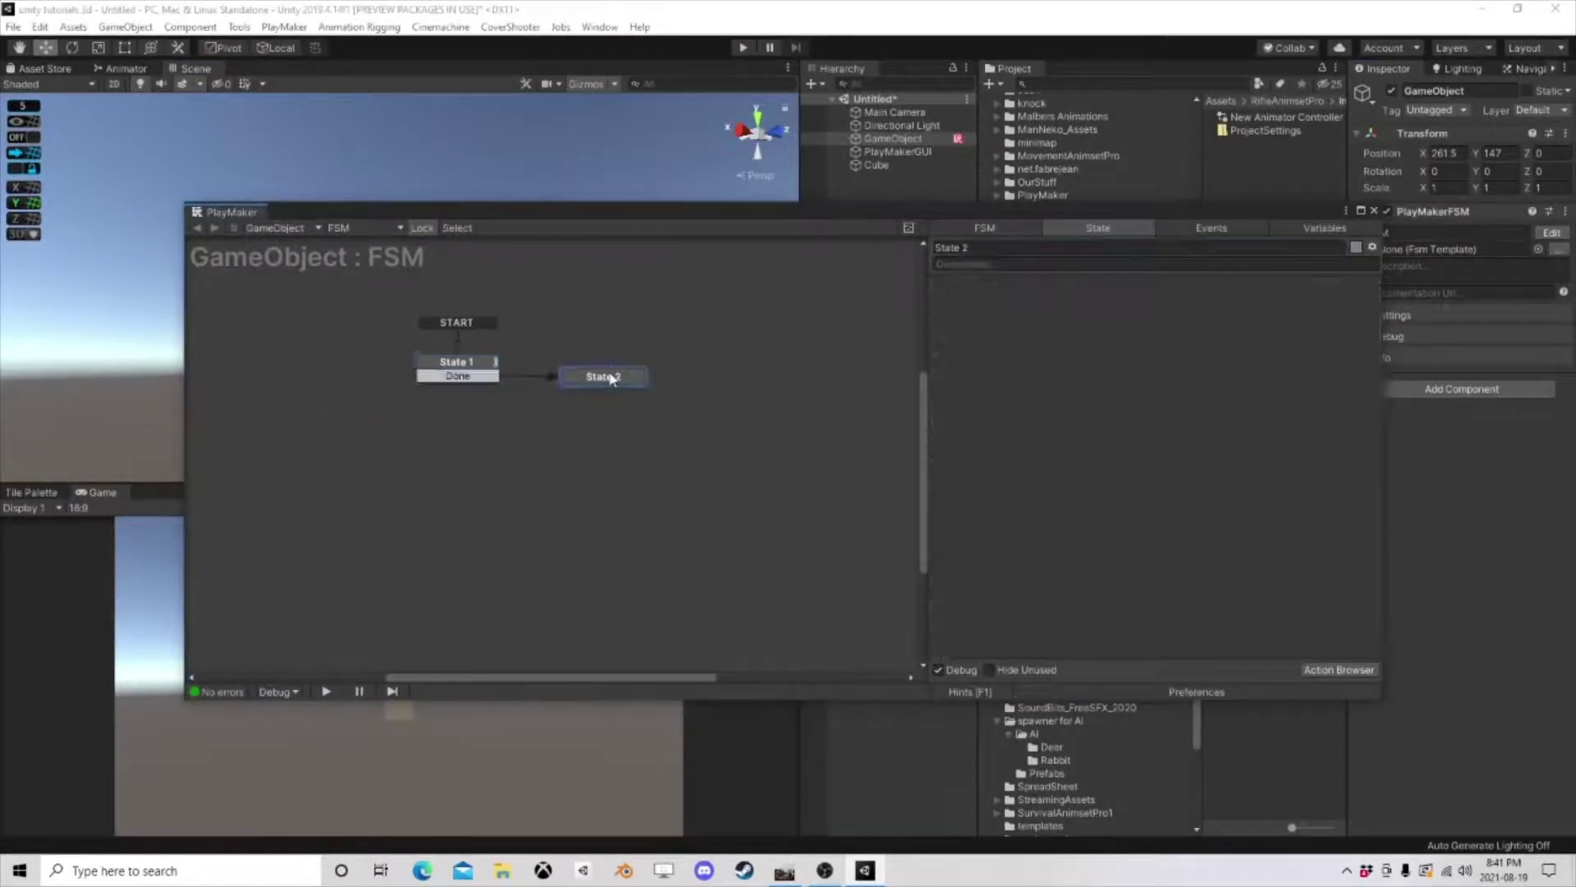
{"action": "left_click", "coordinate": [457, 363]}
{"action": "right_click", "coordinate": [470, 363]}
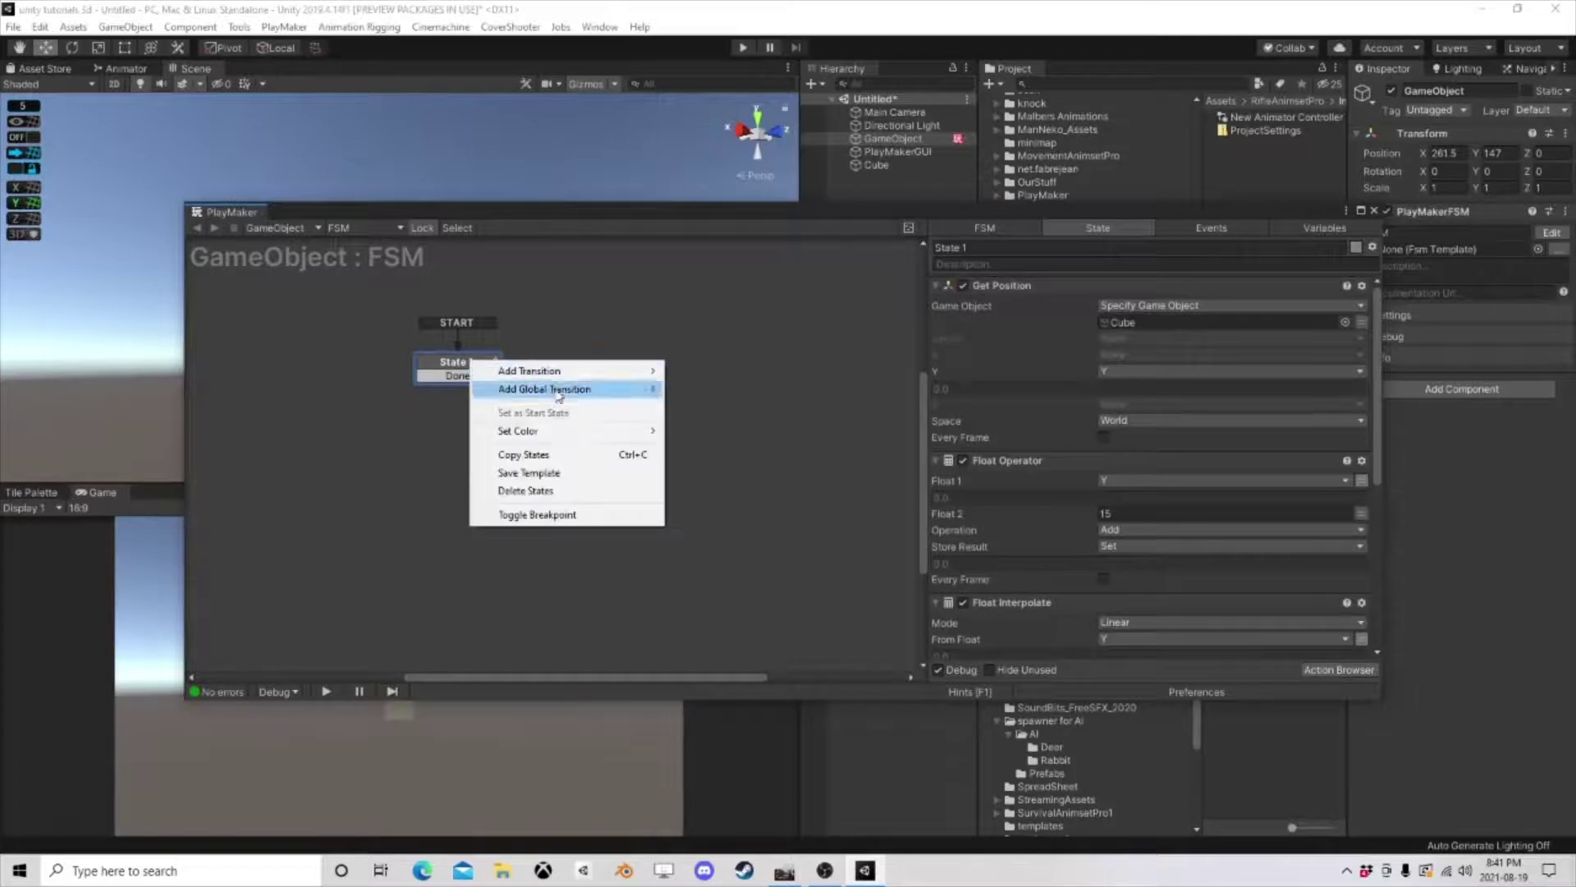
{"action": "left_click", "coordinate": [550, 461]}
{"action": "right_click", "coordinate": [556, 361]}
{"action": "left_click", "coordinate": [591, 385]}
{"action": "left_click_drag", "start_coordinate": [481, 376], "coordinate": [610, 367]}
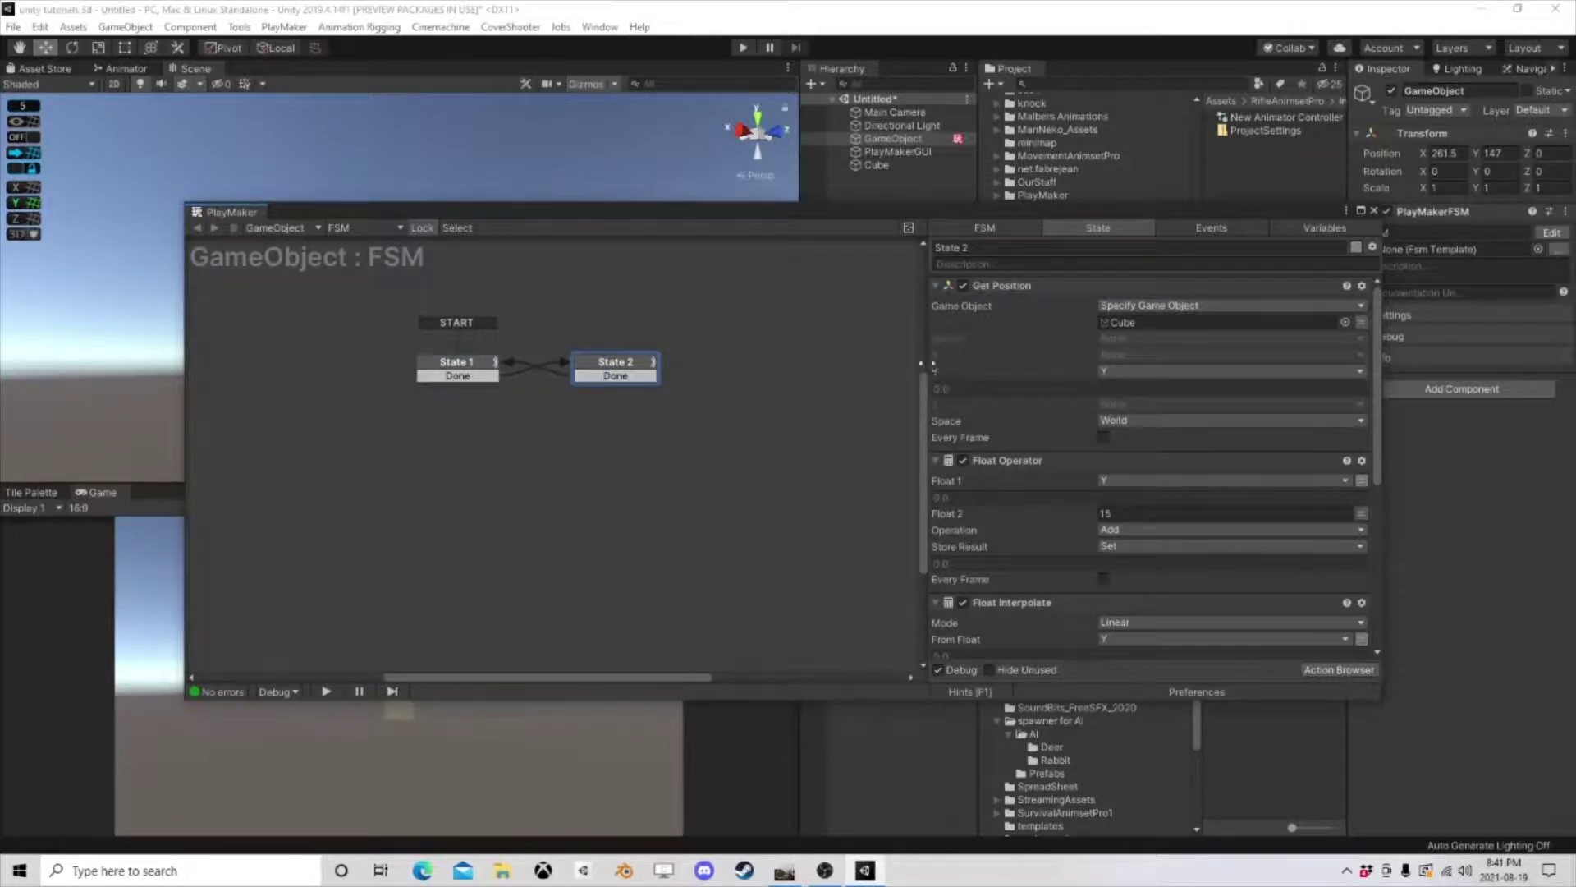
- Delete the Get Position and Float Operator actions from State 1
{"action": "left_click_drag", "start_coordinate": [479, 368], "coordinate": [473, 367]}
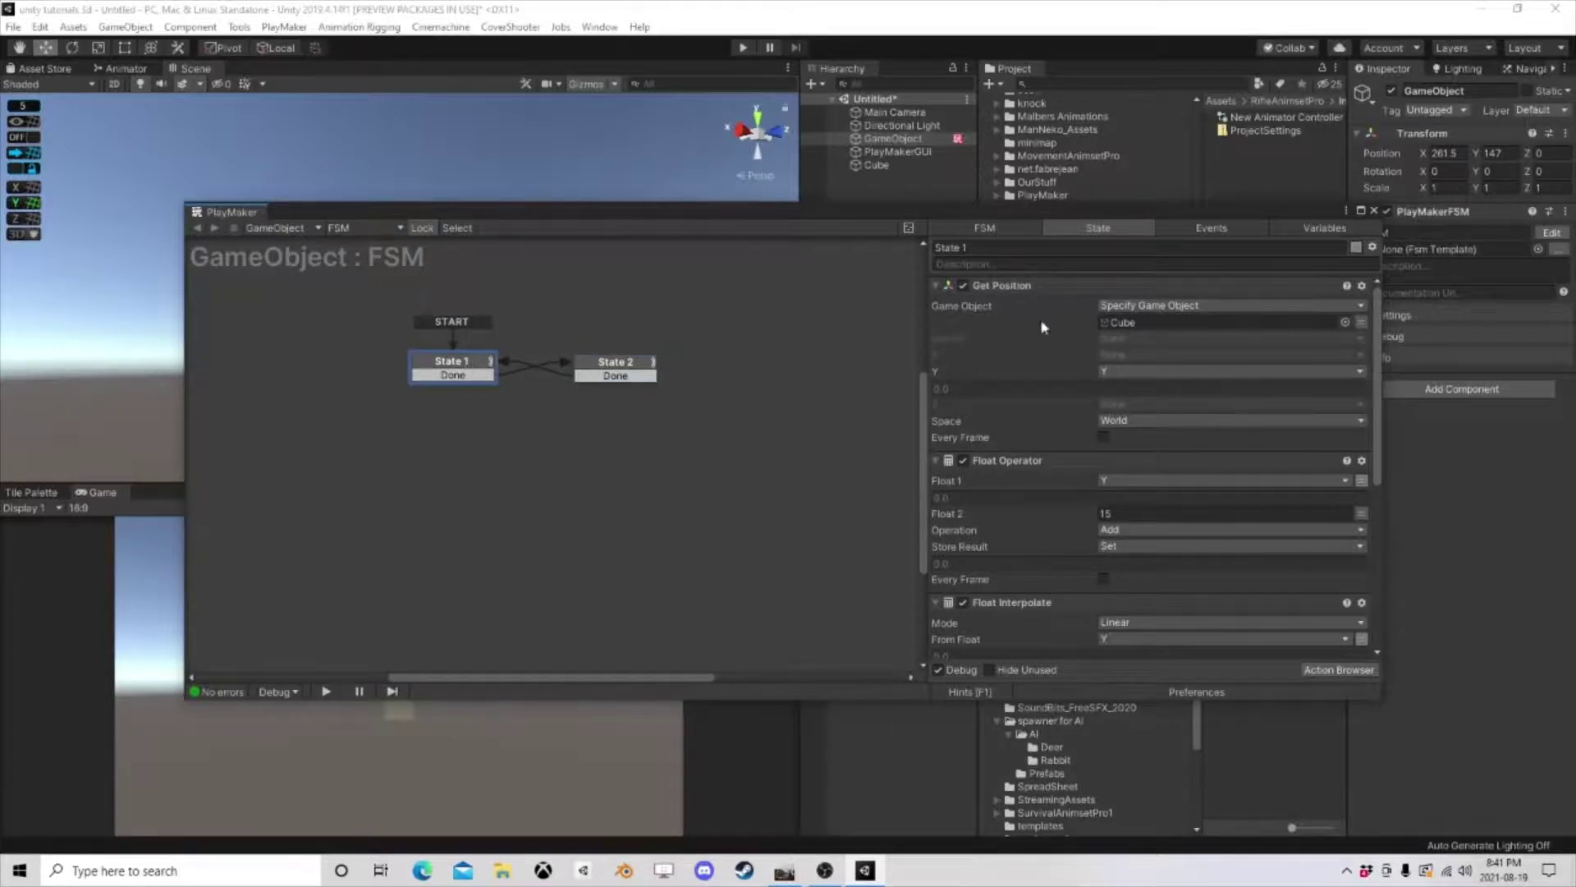
{"action": "left_click", "coordinate": [1025, 283]}
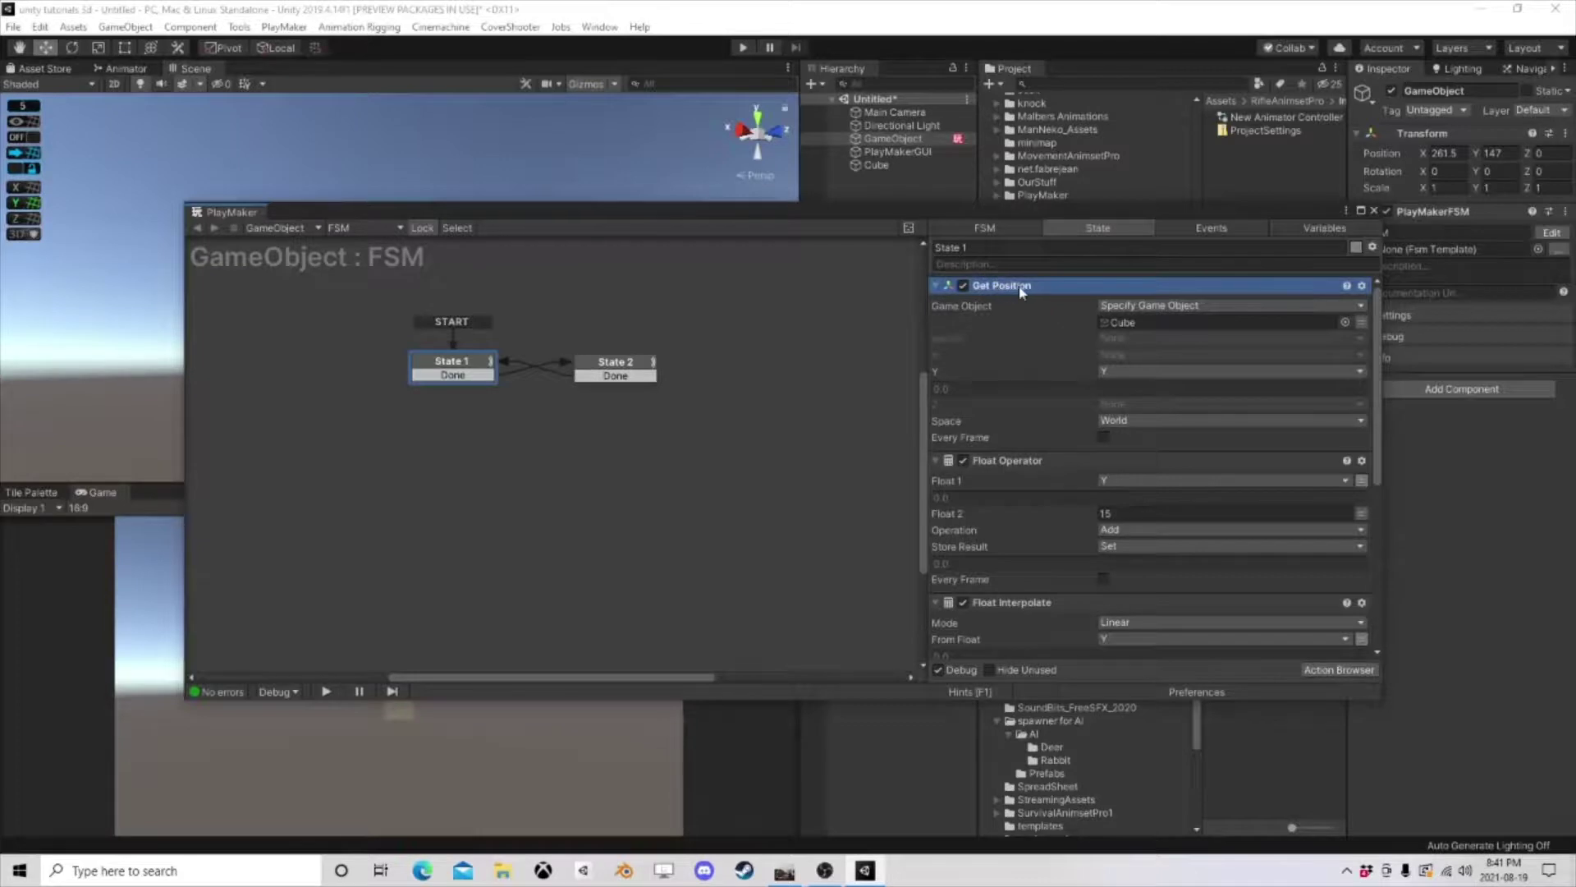
{"action": "key", "text": "Delete"}
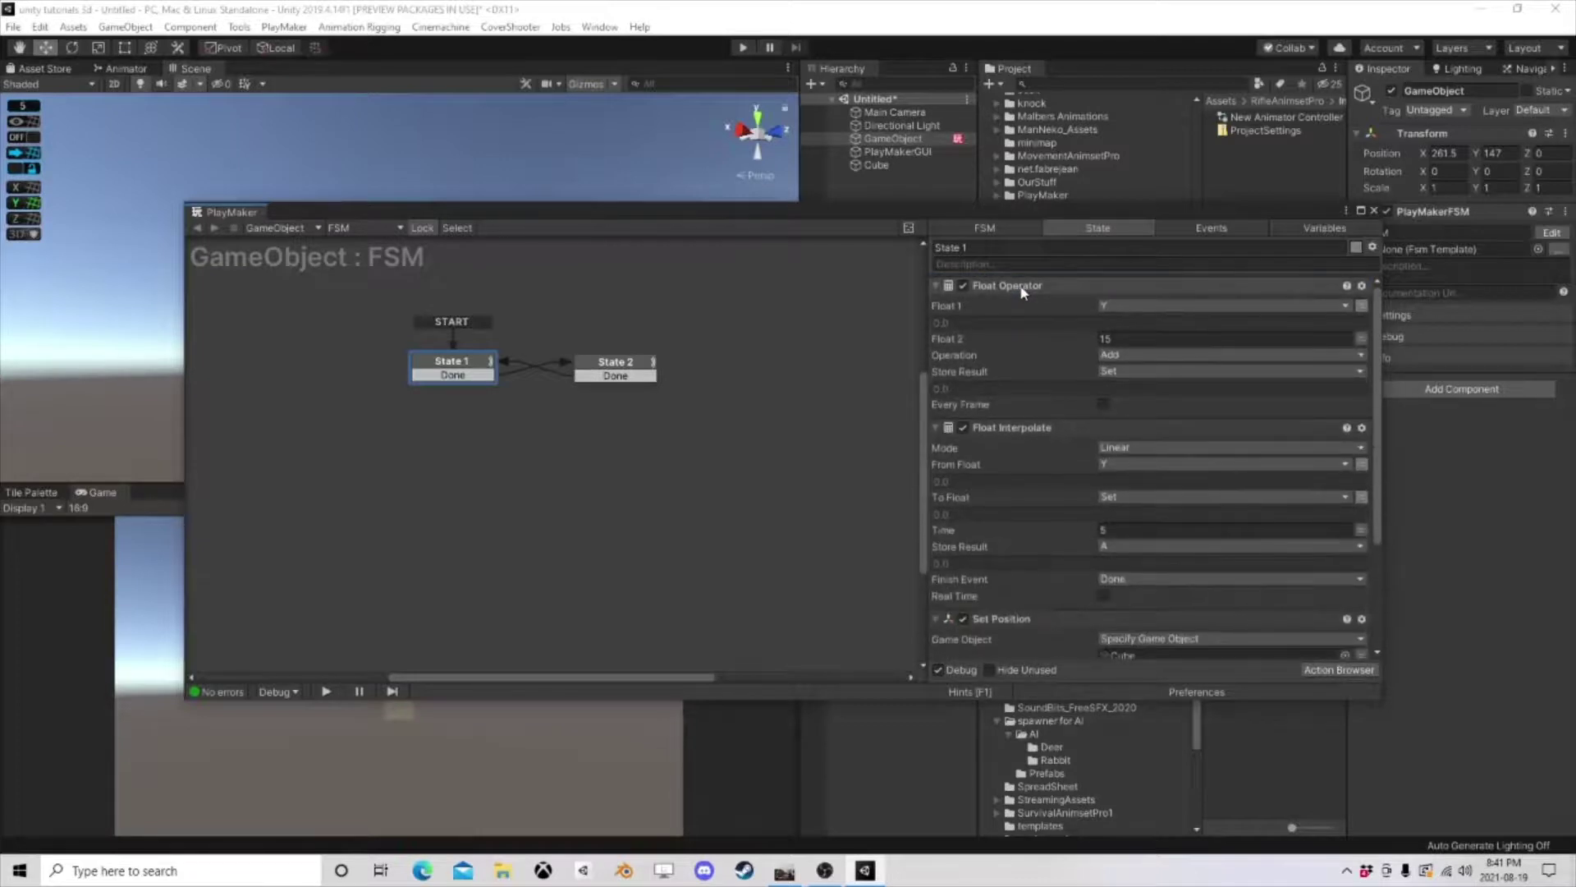
{"action": "left_click", "coordinate": [1008, 287]}
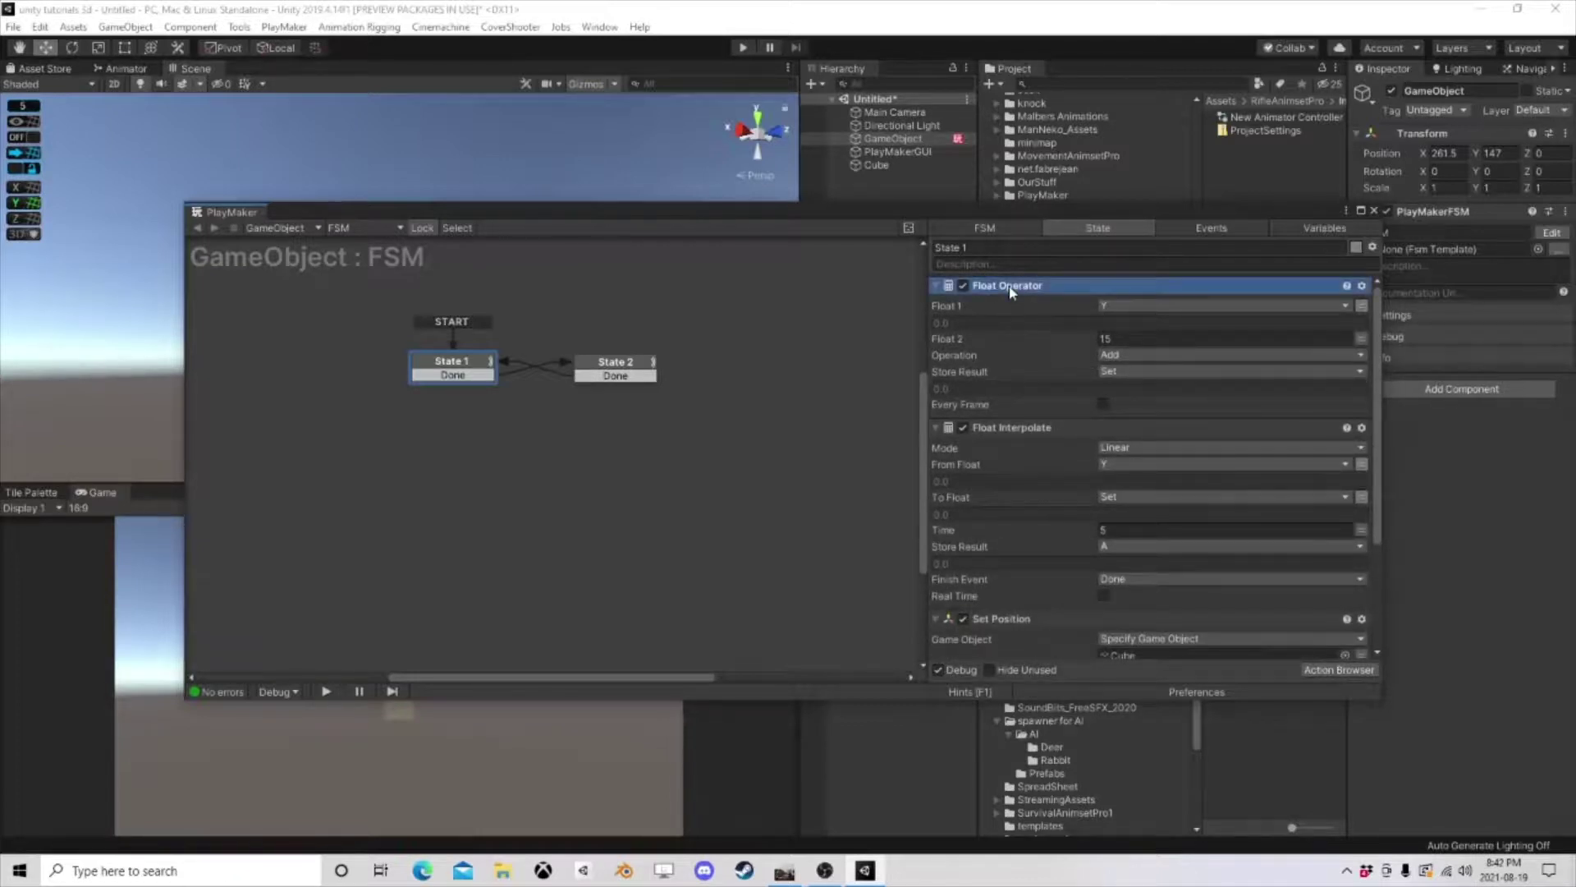
{"action": "key", "text": "Delete"}
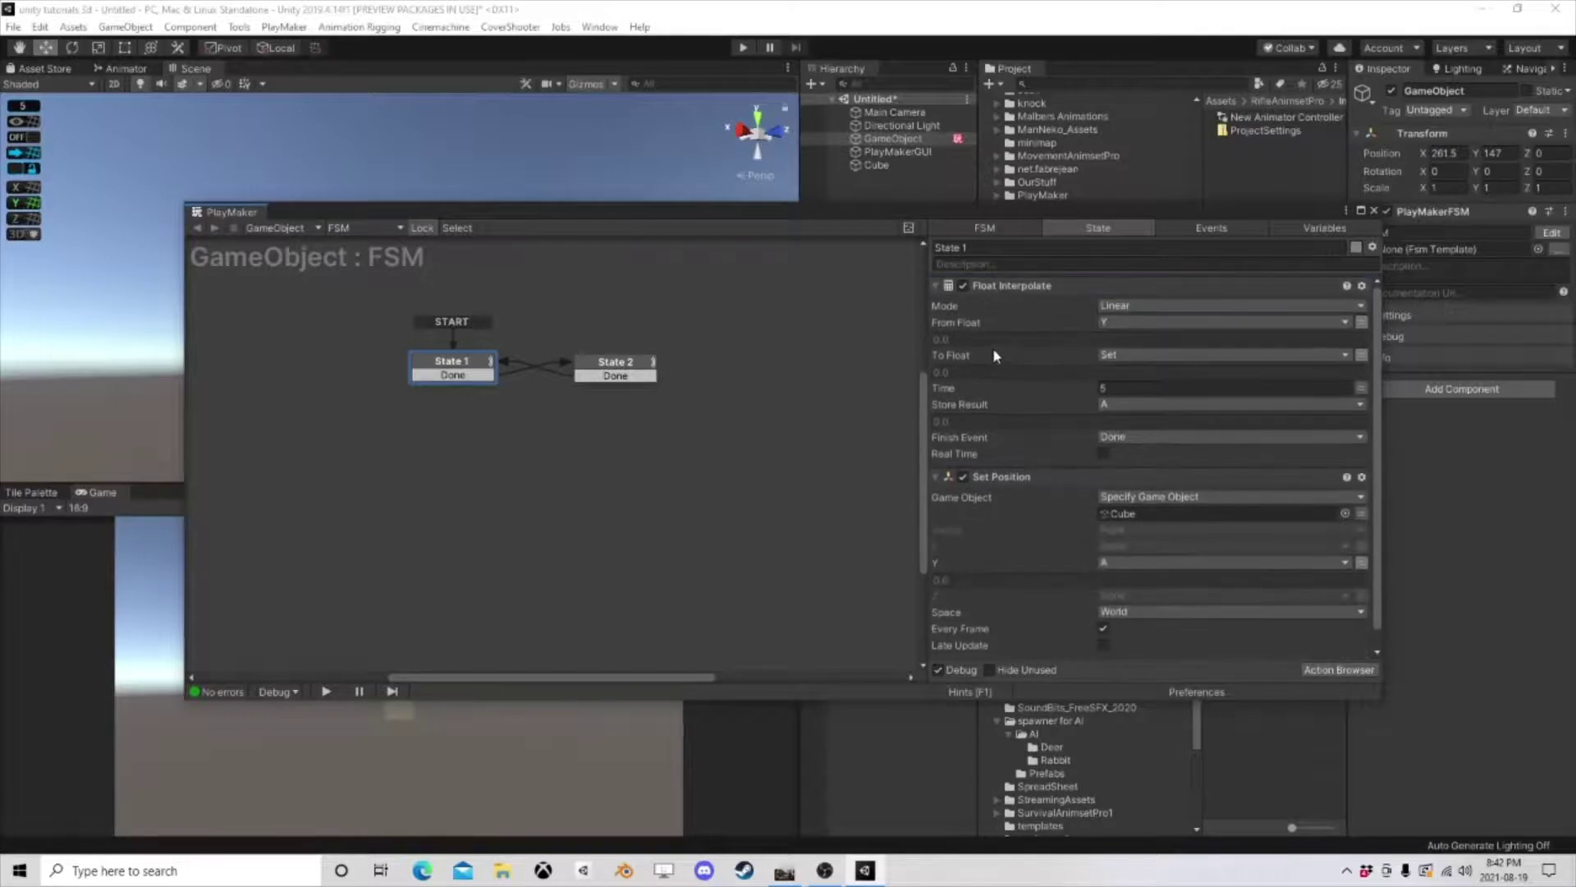
- Reframe the Cube, move the FSM editor lower, and view the cube from above
{"action": "scroll", "coordinate": [1068, 488], "scroll_direction": "down", "scroll_amount": 1}
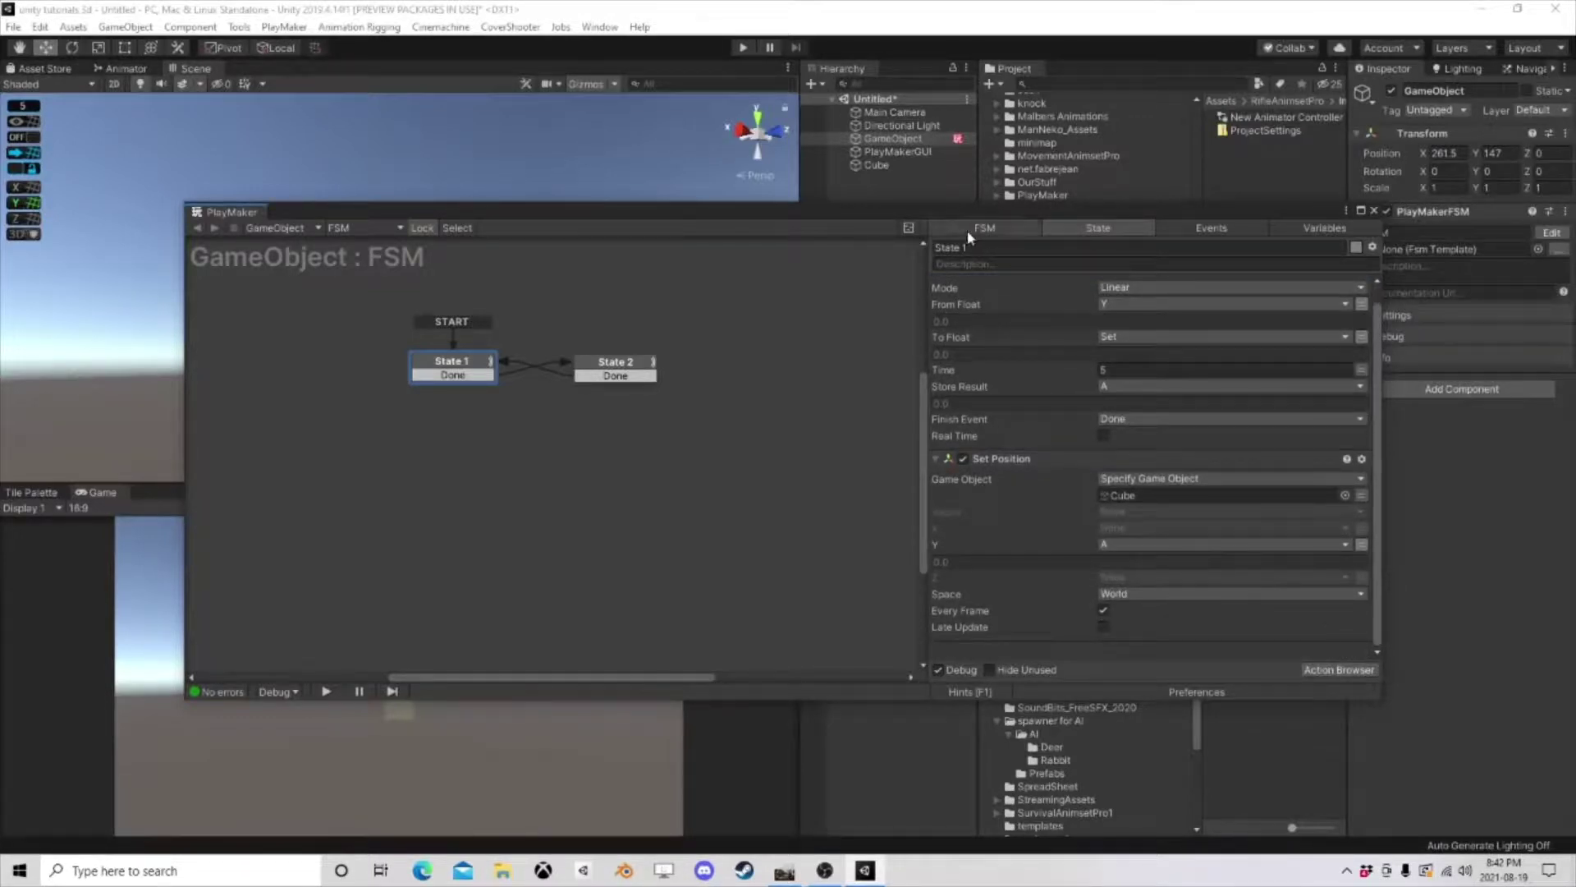
{"action": "double_click", "coordinate": [877, 164]}
{"action": "left_click_drag", "start_coordinate": [886, 205], "coordinate": [866, 455]}
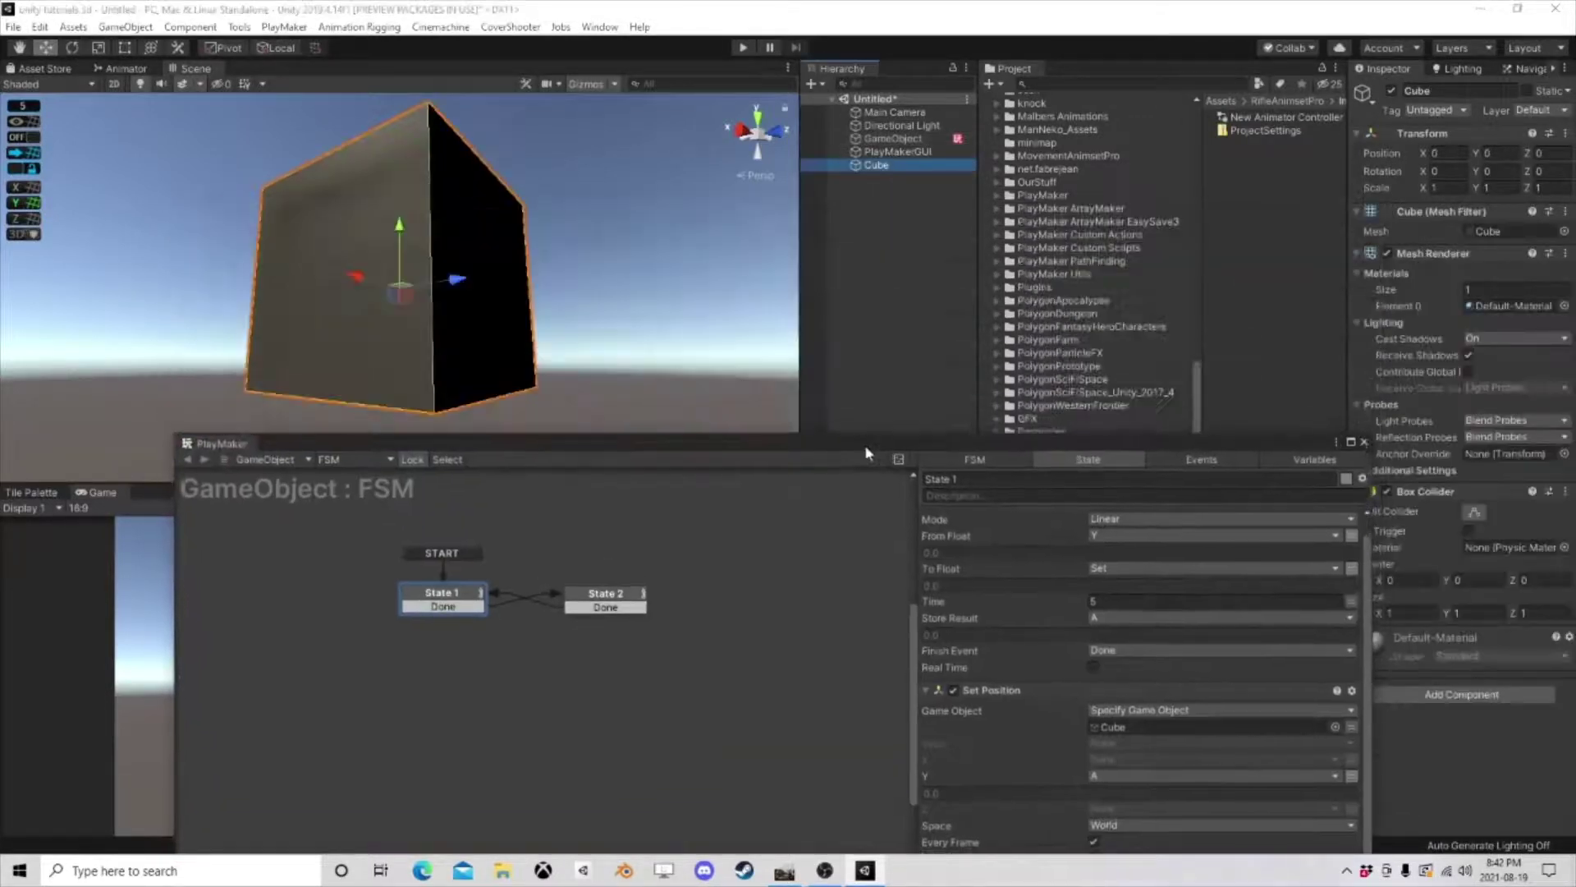
{"action": "scroll", "coordinate": [643, 383], "scroll_direction": "down", "scroll_amount": 5}
{"action": "left_click_drag", "start_coordinate": [644, 384], "coordinate": [712, 321], "text": "alt"}
- Delete State 2 and set State 1's Float Interpolate To Float to 10
{"action": "left_click", "coordinate": [452, 472]}
{"action": "key", "text": "Delete"}
{"action": "left_click", "coordinate": [291, 477]}
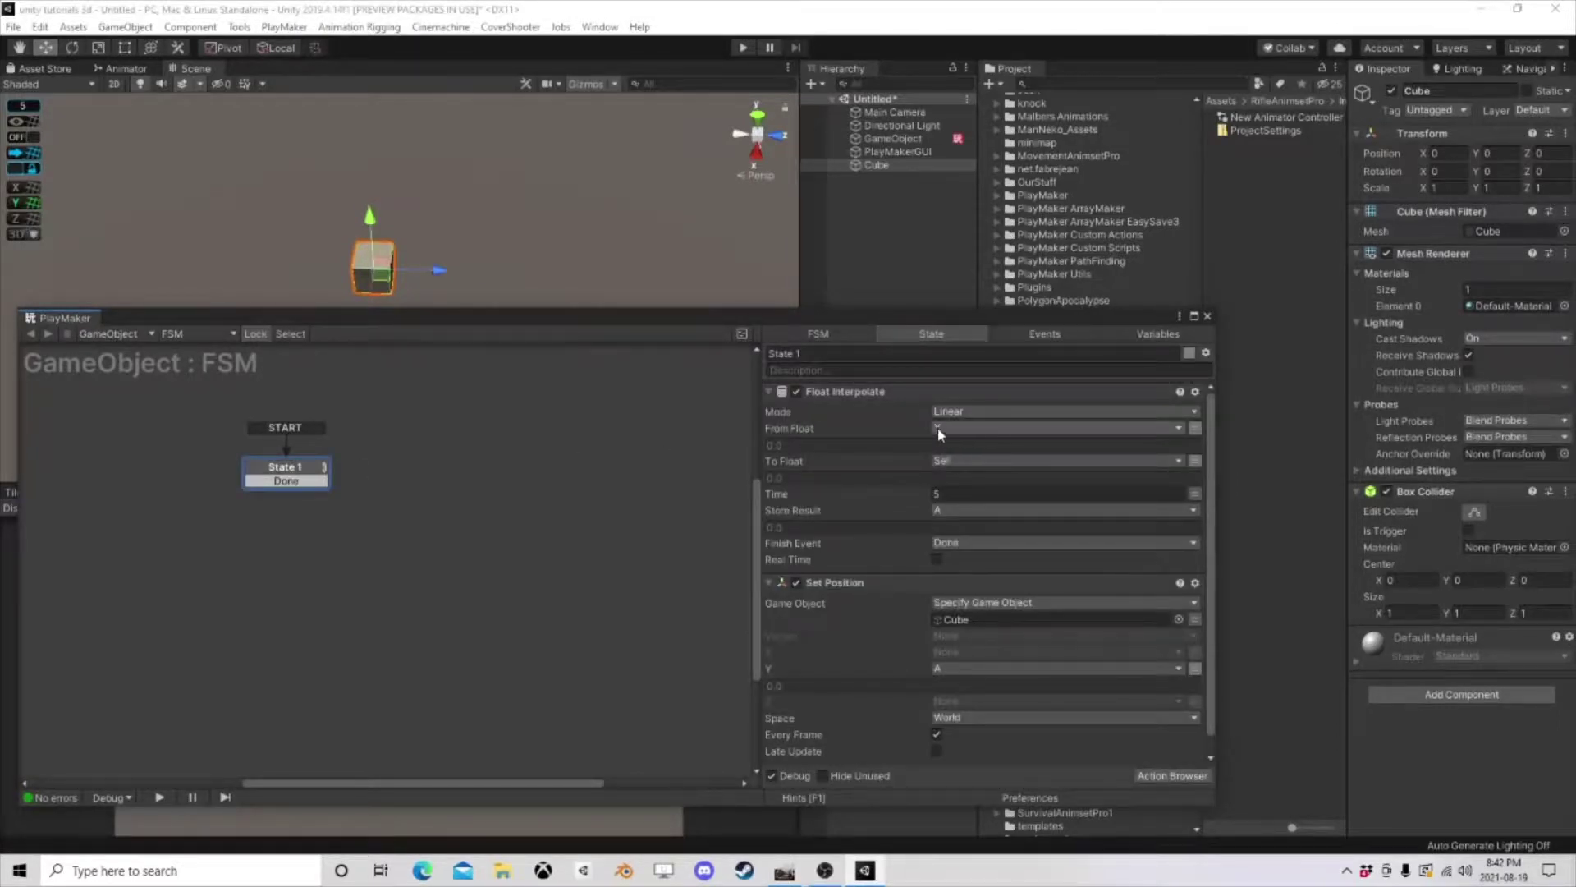
{"action": "left_click", "coordinate": [1195, 461]}
{"action": "left_click", "coordinate": [1027, 465]}
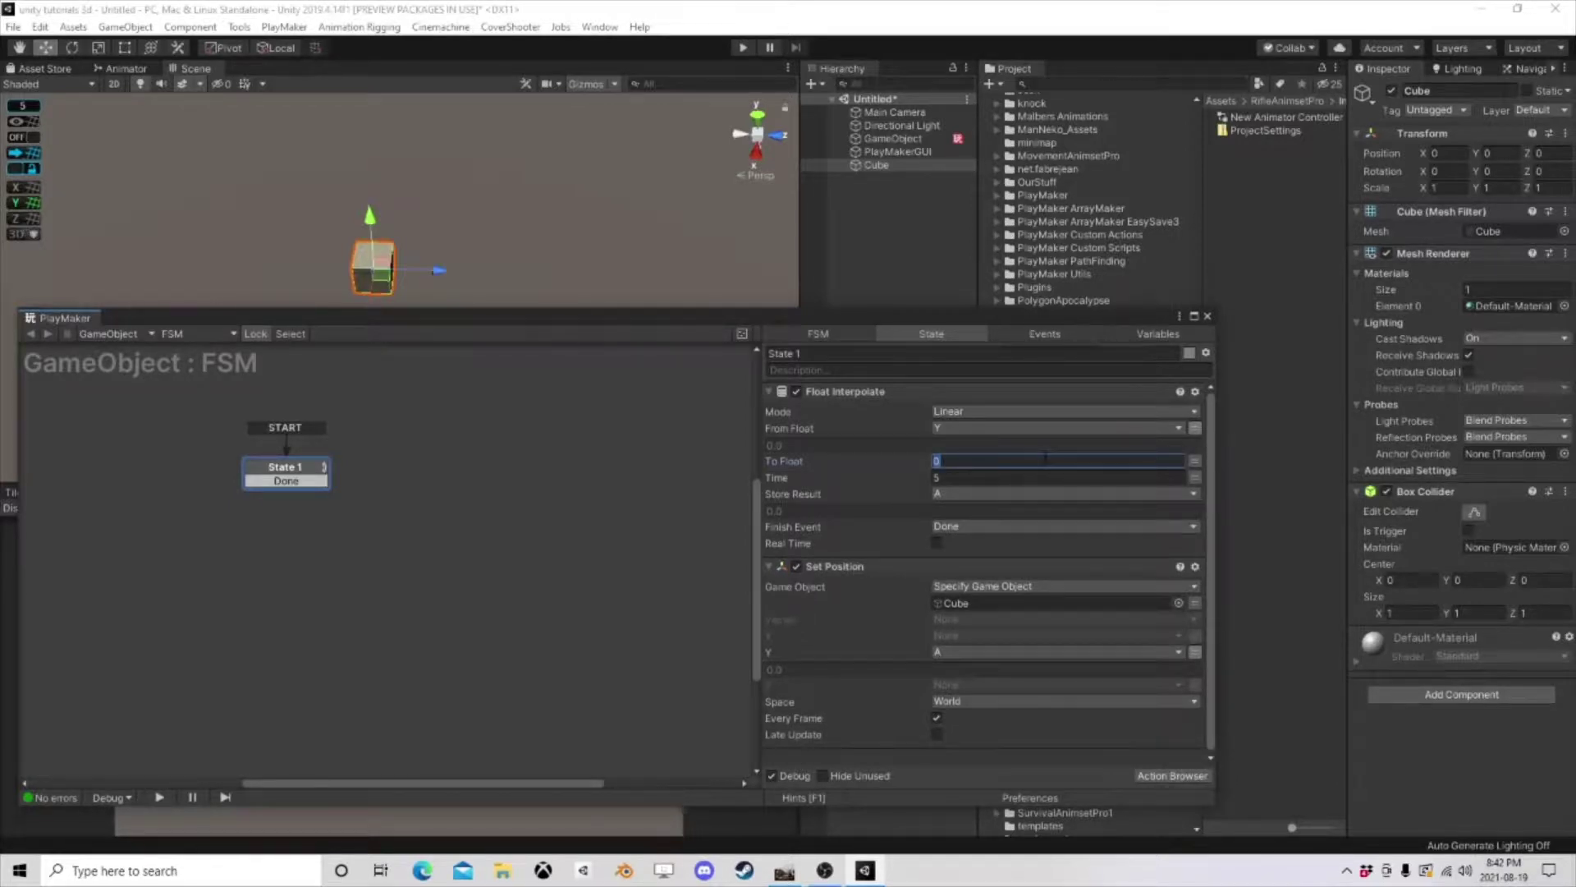
{"action": "type", "text": "10"}
{"action": "left_click", "coordinate": [964, 477]}
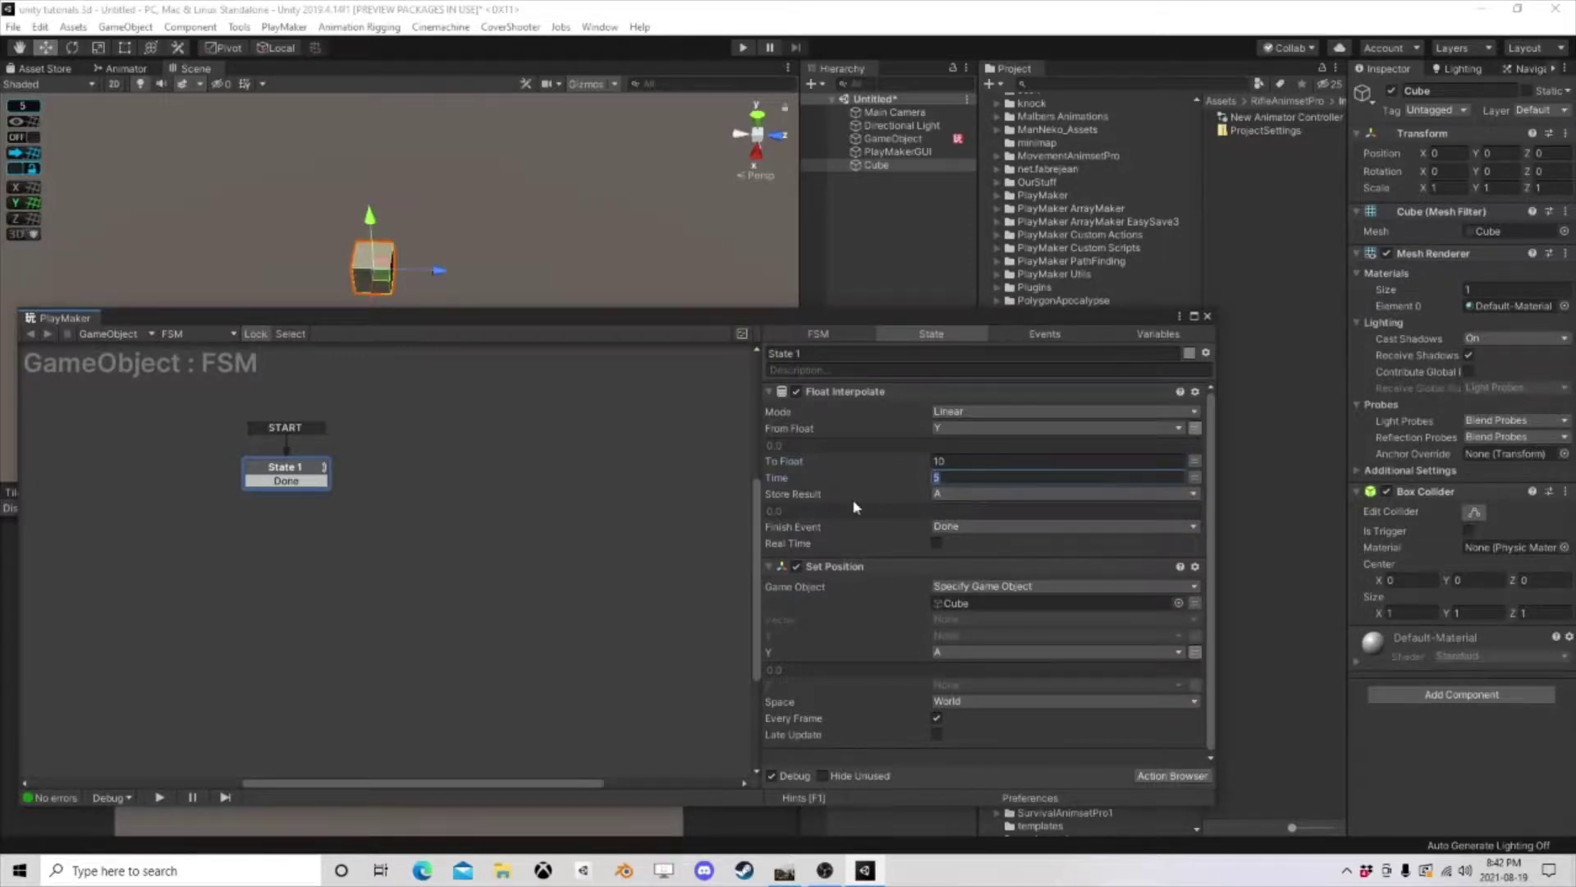
- Set Finish Event to None, and make Set Position drive X from A instead of Y
{"action": "left_click", "coordinate": [966, 529]}
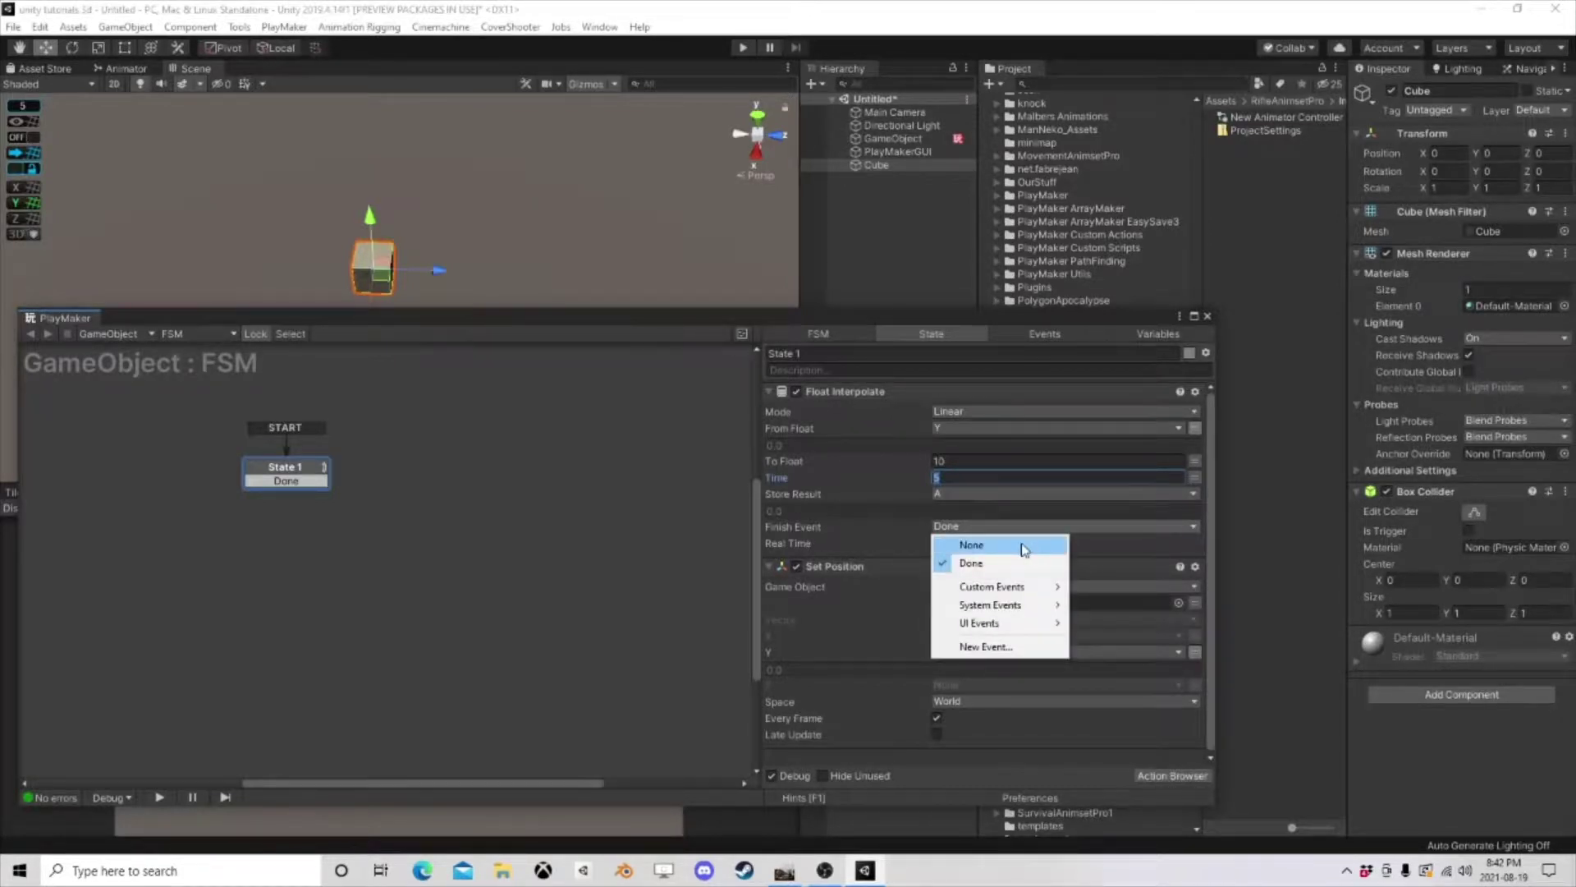
{"action": "left_click", "coordinate": [1022, 546]}
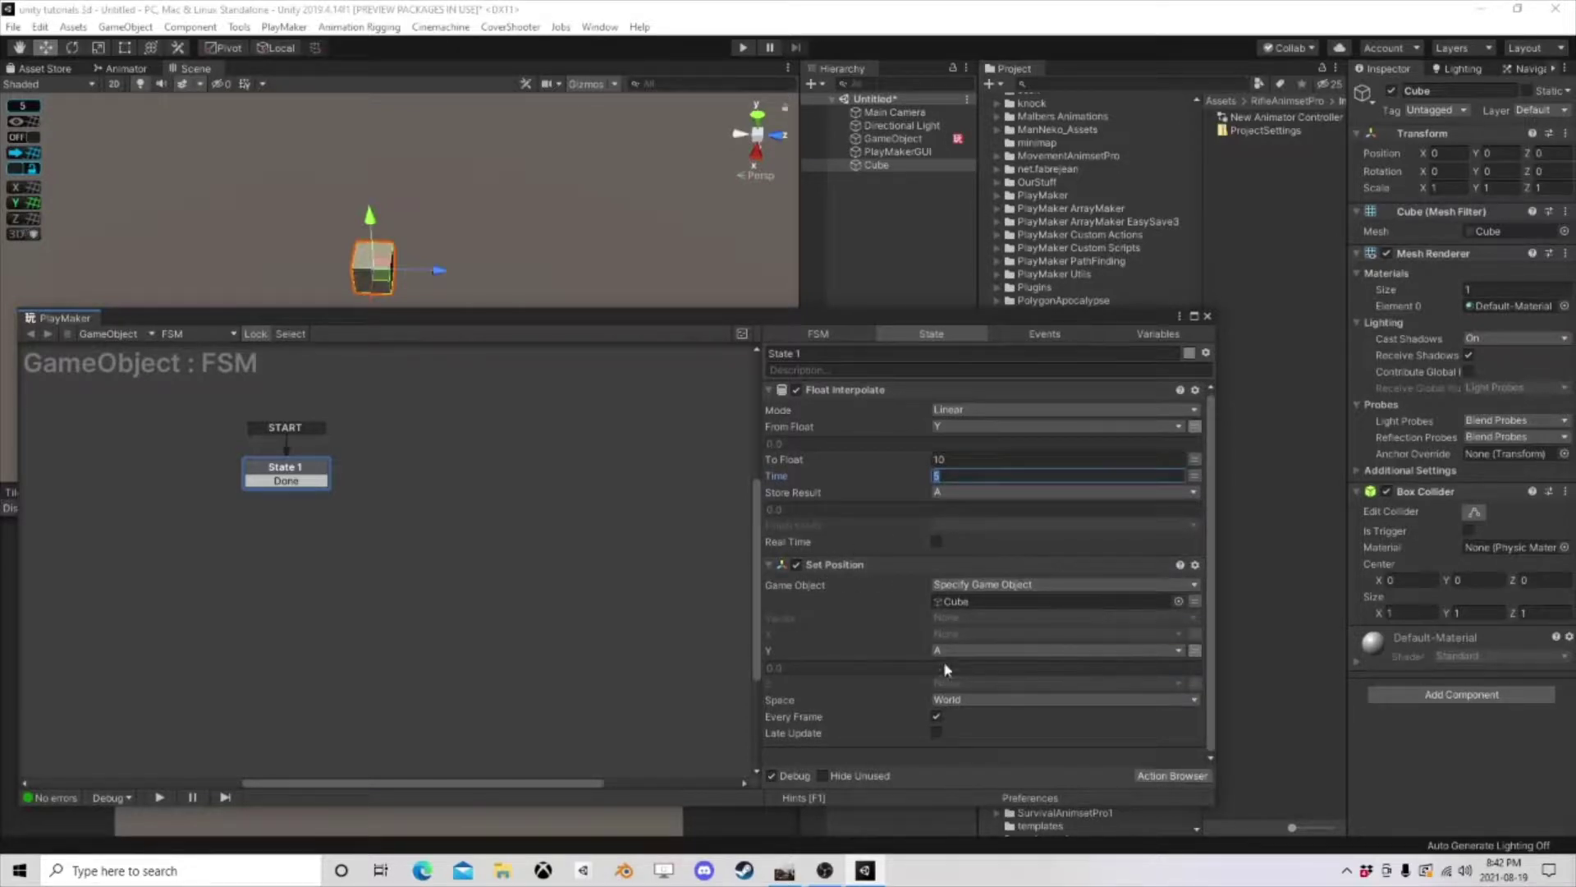
{"action": "left_click", "coordinate": [1185, 650]}
{"action": "left_click", "coordinate": [1198, 652]}
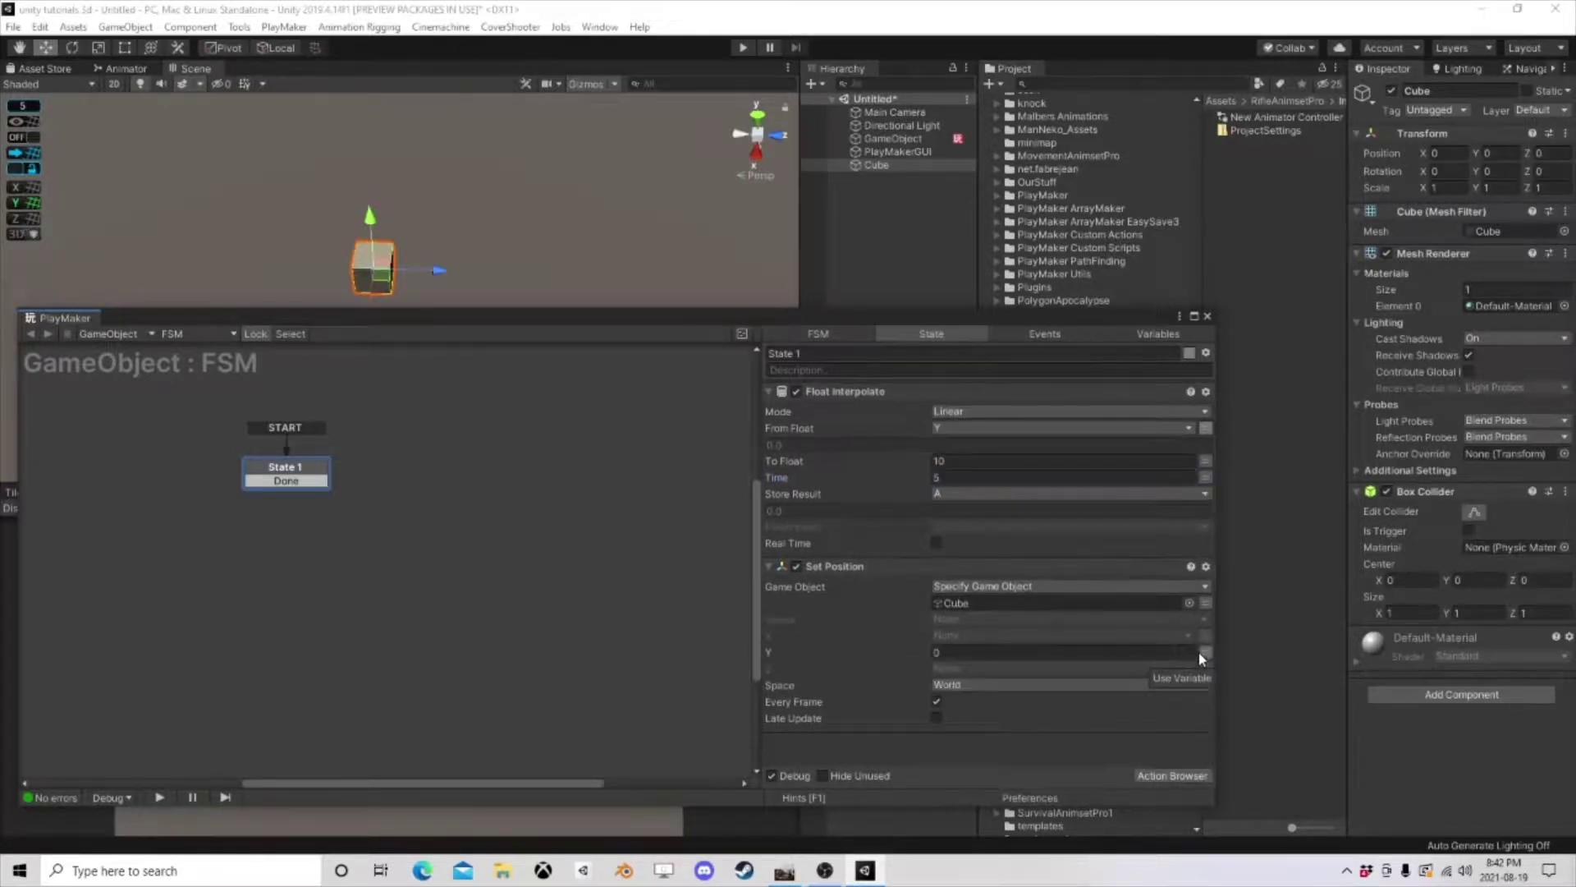
{"action": "left_click", "coordinate": [985, 635]}
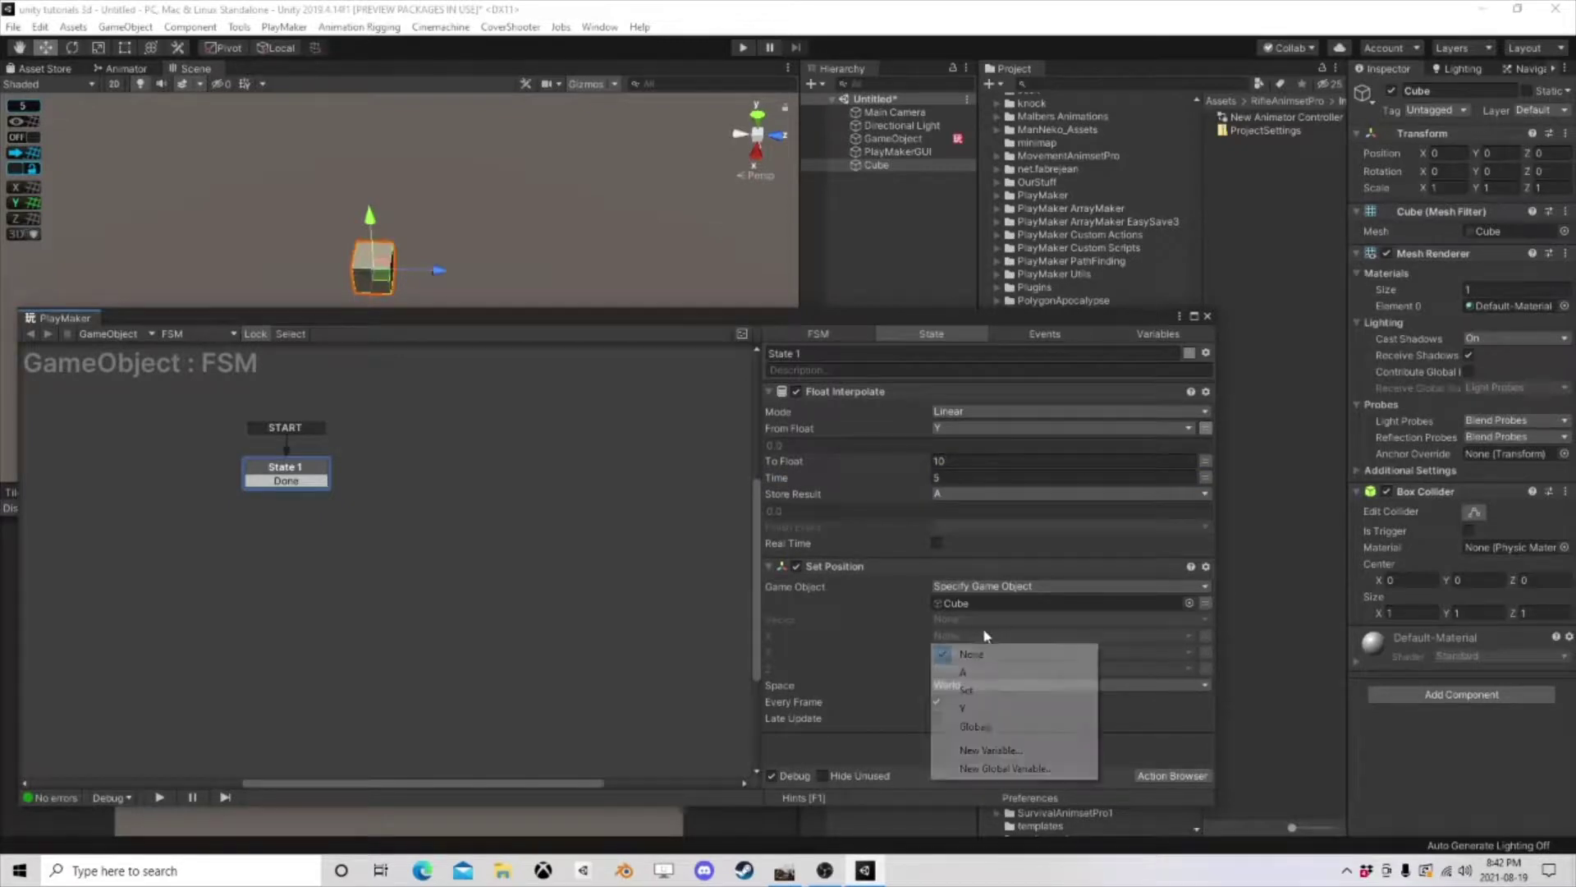
{"action": "left_click", "coordinate": [978, 674]}
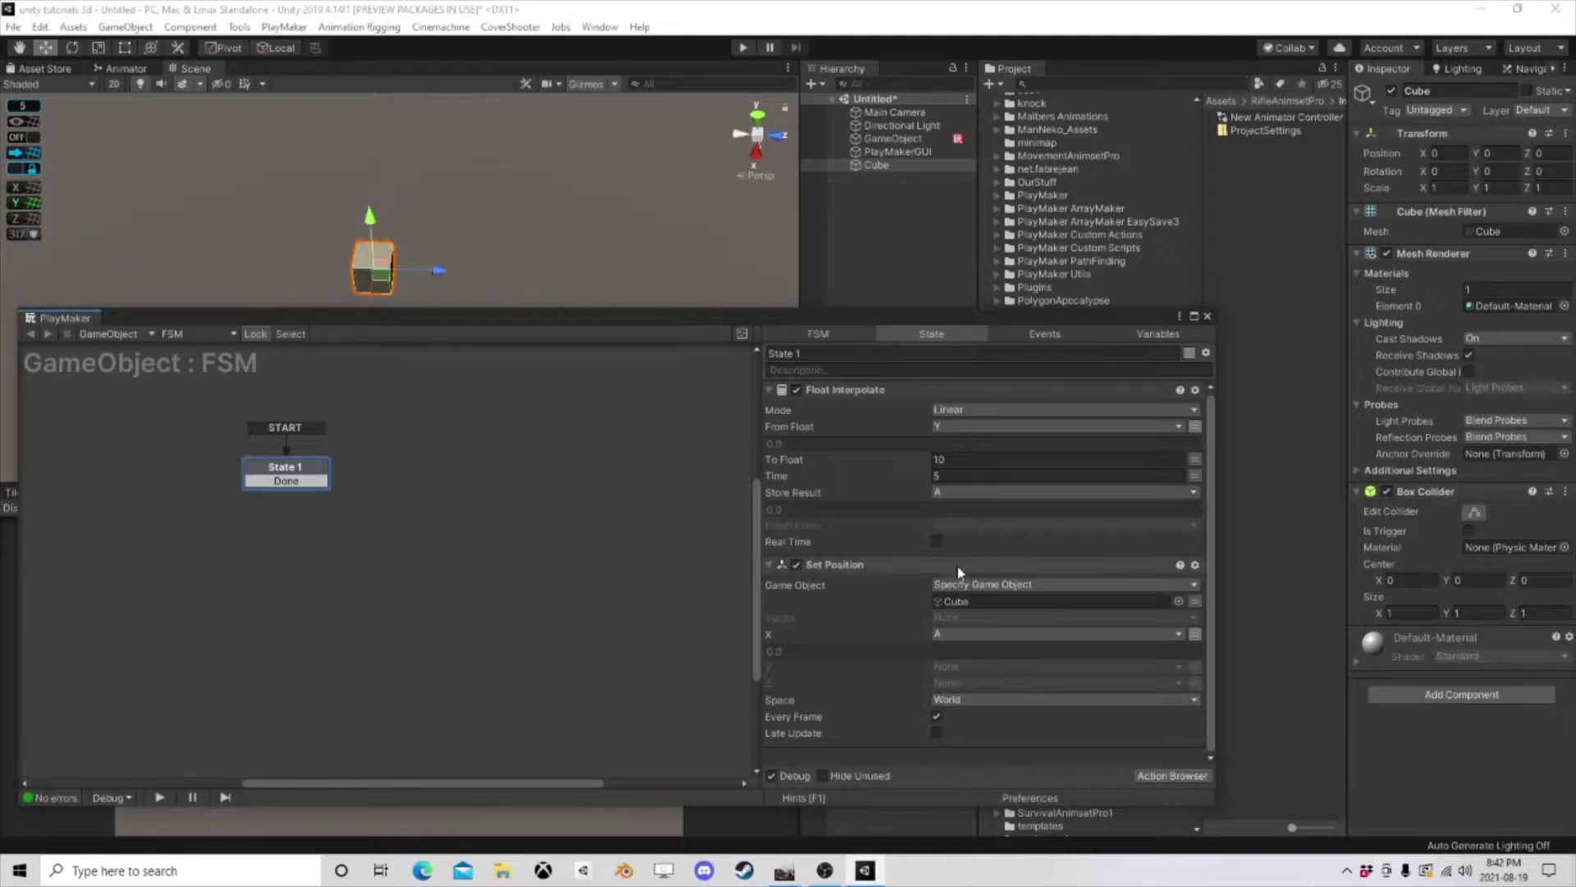
- Add a Get Mouse Button Down action to State 1 that sends Done
{"action": "left_click", "coordinate": [1172, 776]}
{"action": "type", "text": "g"}
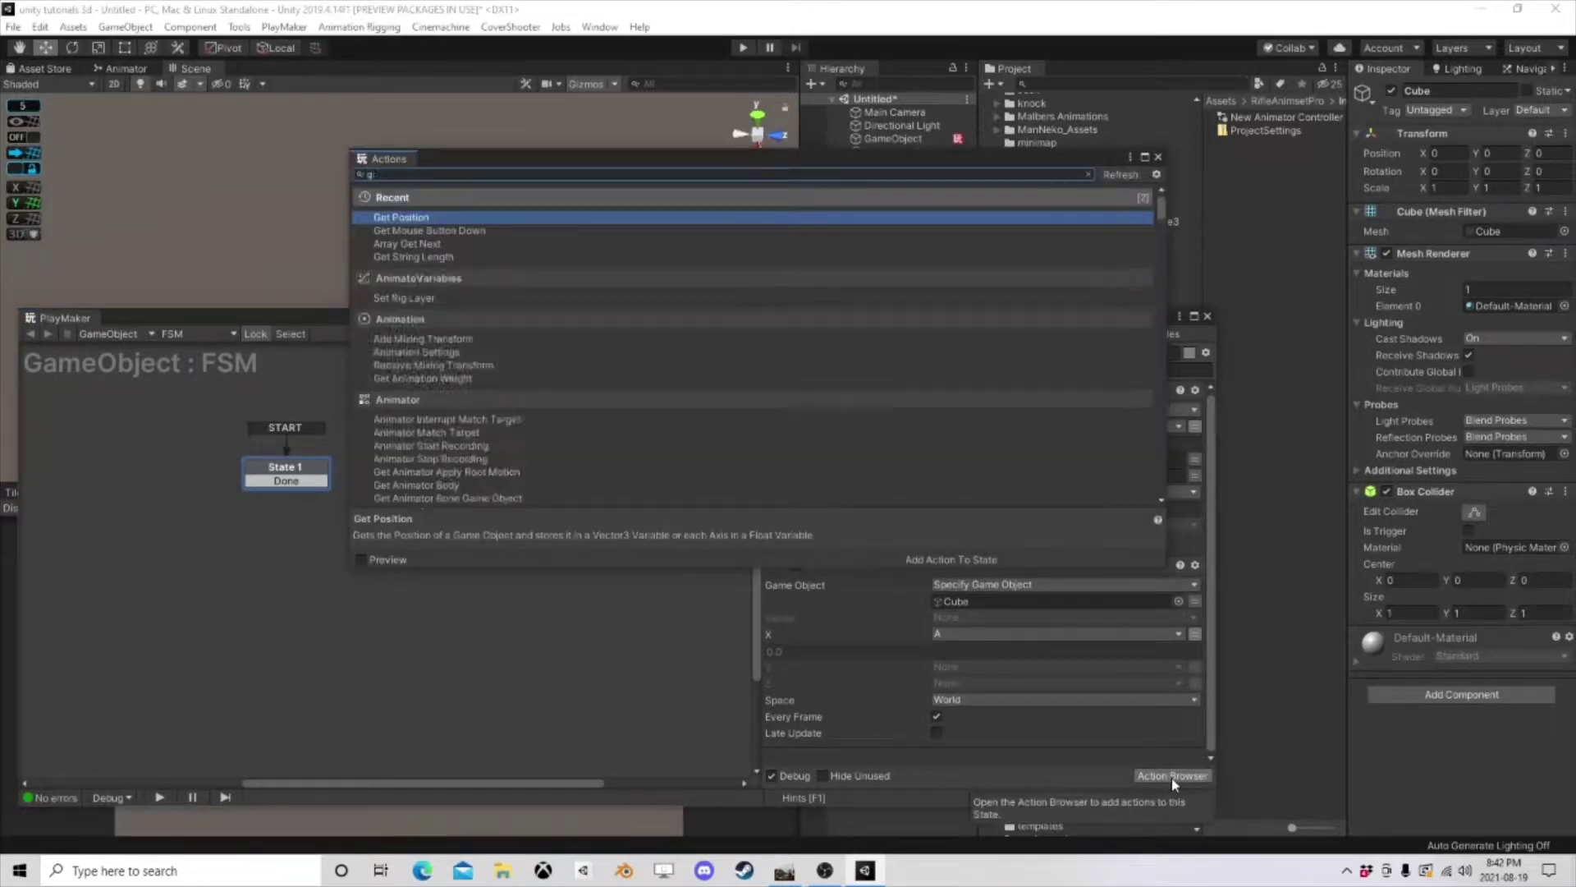
{"action": "type", "text": "et mouse"}
{"action": "key", "text": "Return"}
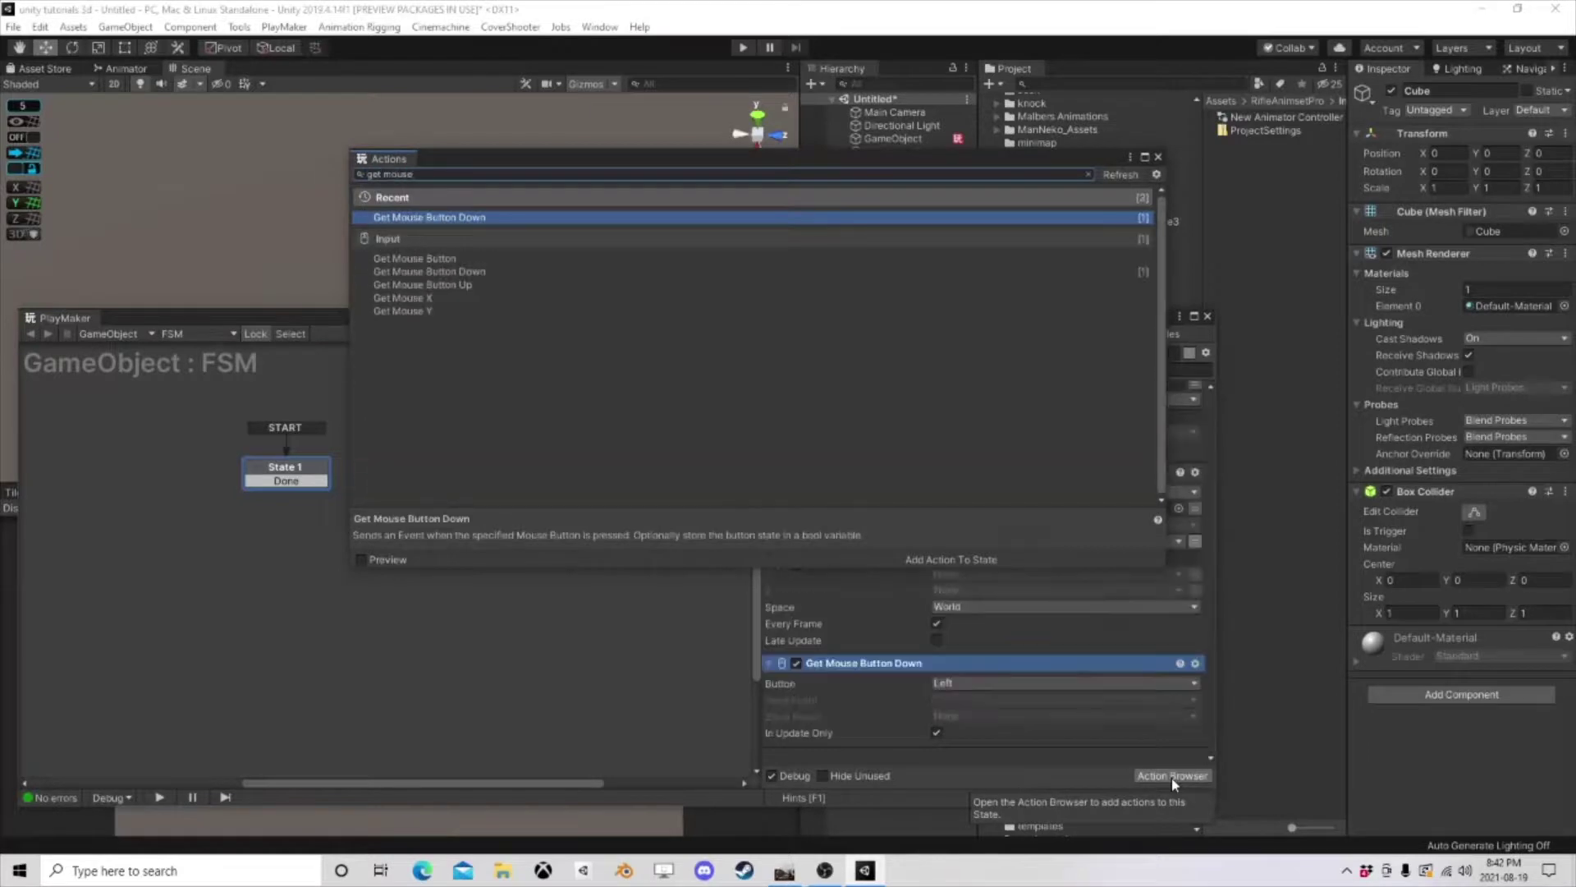
{"action": "left_click", "coordinate": [1158, 157]}
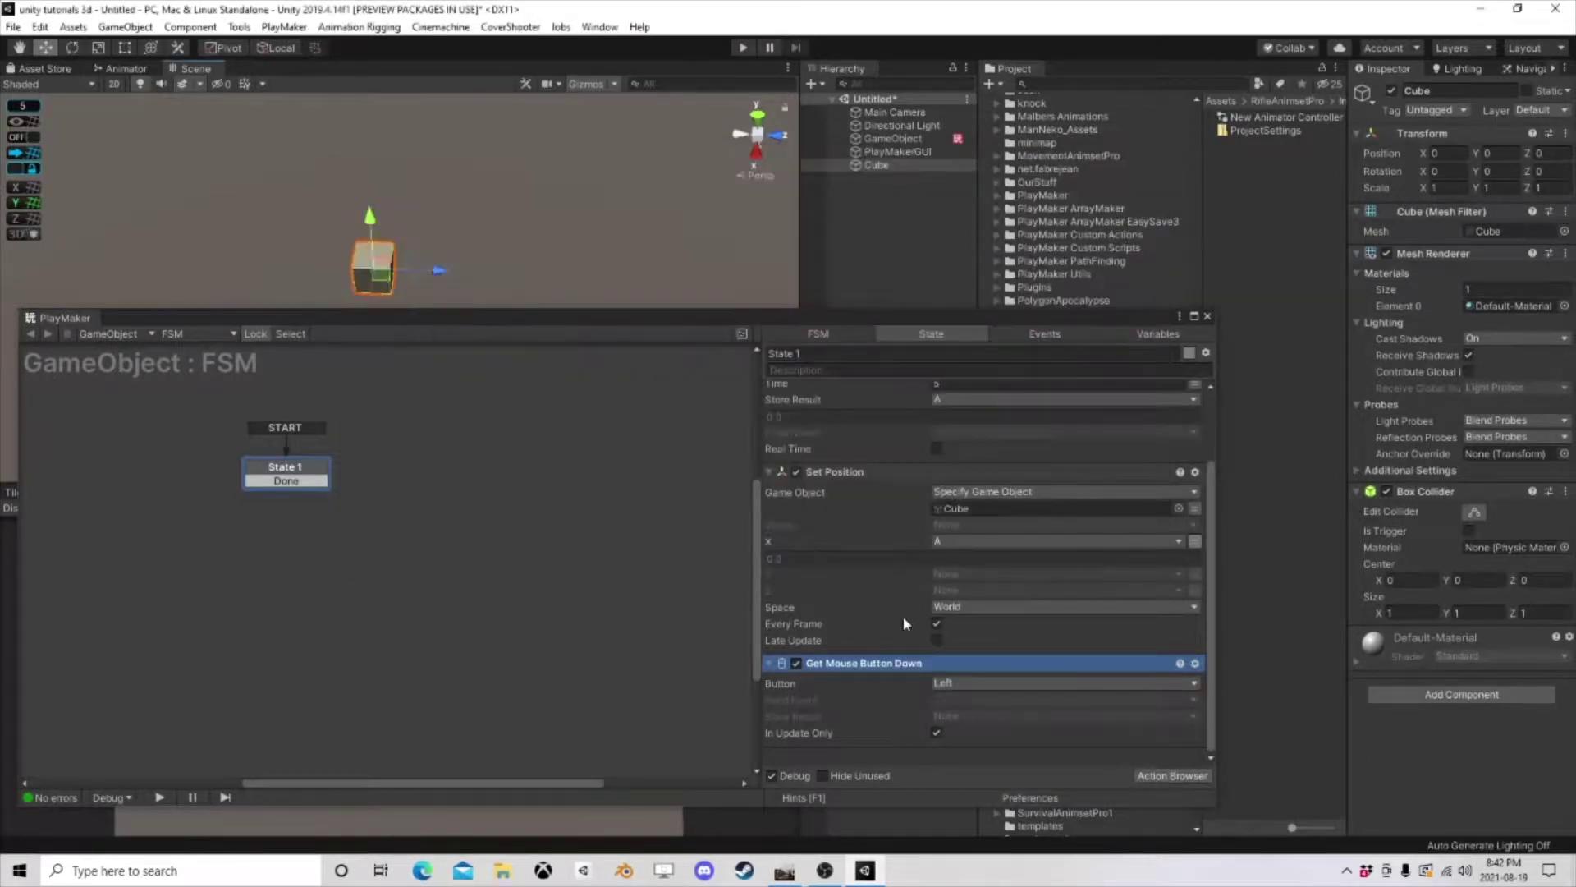
{"action": "left_click", "coordinate": [954, 699]}
{"action": "left_click", "coordinate": [957, 714]}
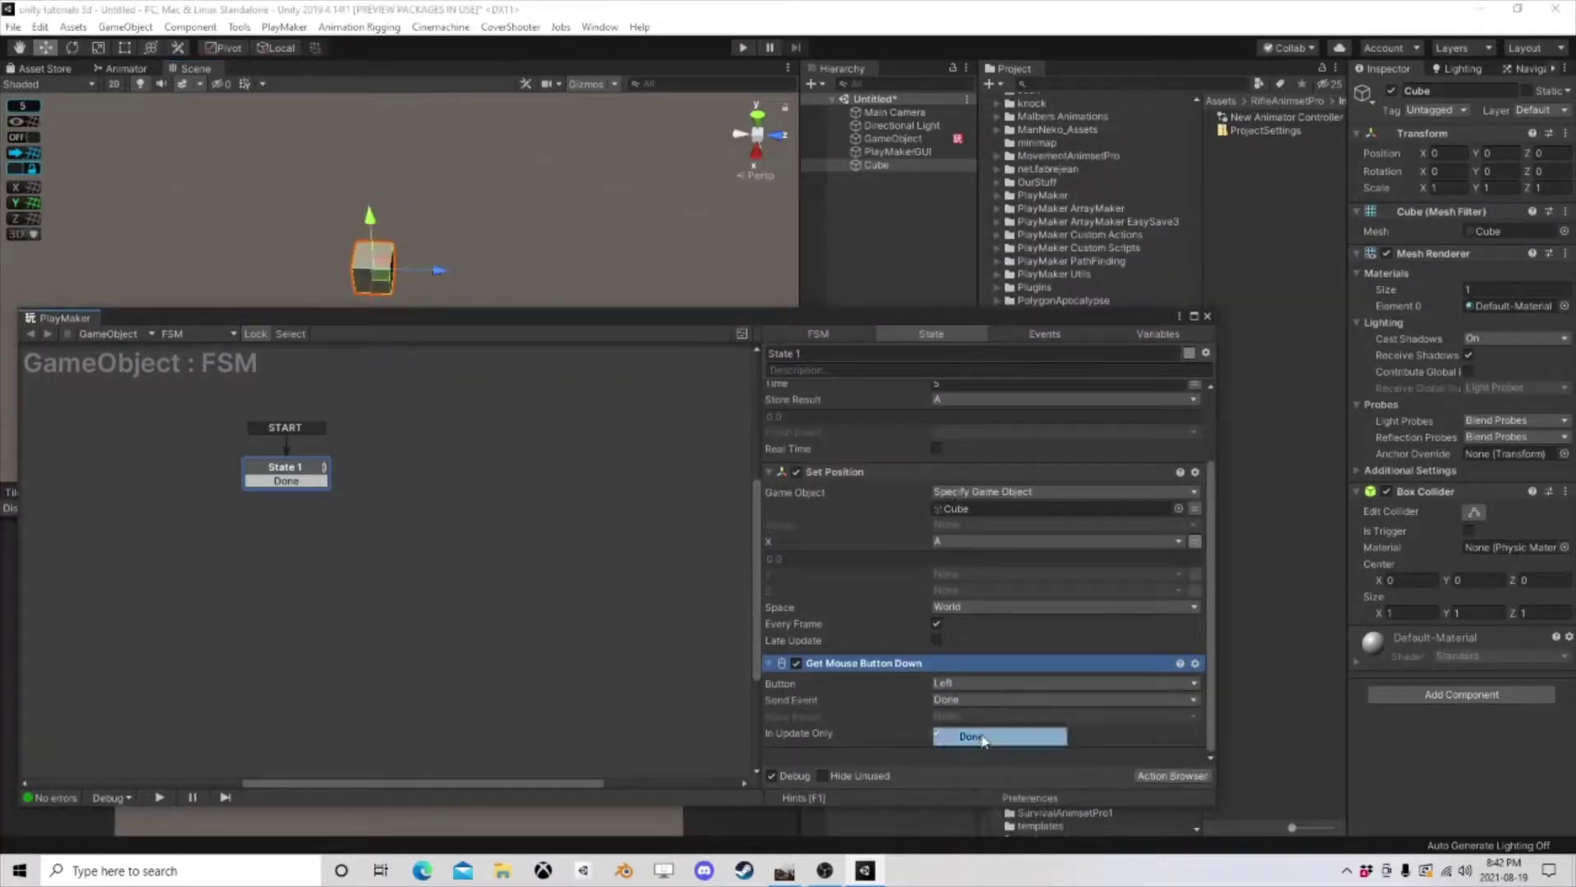
- Drag State 1's Done transition out to create a new State 2
{"action": "left_click", "coordinate": [326, 484]}
{"action": "left_click_drag", "start_coordinate": [326, 485], "coordinate": [411, 464]}
{"action": "left_click", "coordinate": [285, 466]}
{"action": "left_click", "coordinate": [840, 399]}
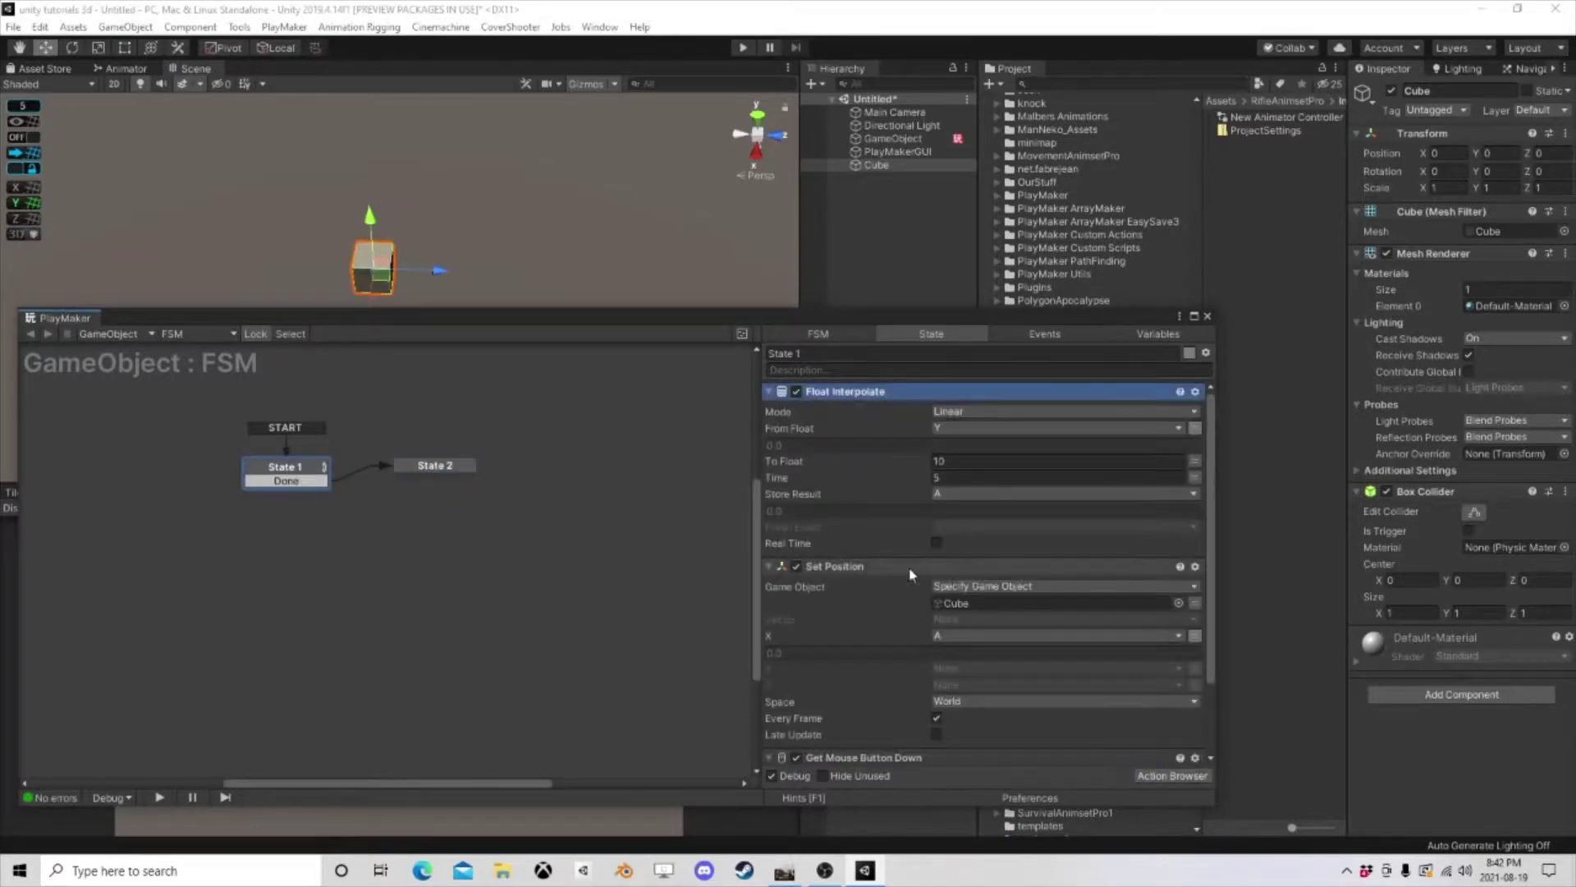
- Copy State 1's Float Interpolate, Set Position and Get Mouse Button Down actions
{"action": "left_click", "coordinate": [863, 565], "text": "ctrl"}
{"action": "right_click", "coordinate": [865, 562]}
{"action": "left_click", "coordinate": [838, 568]}
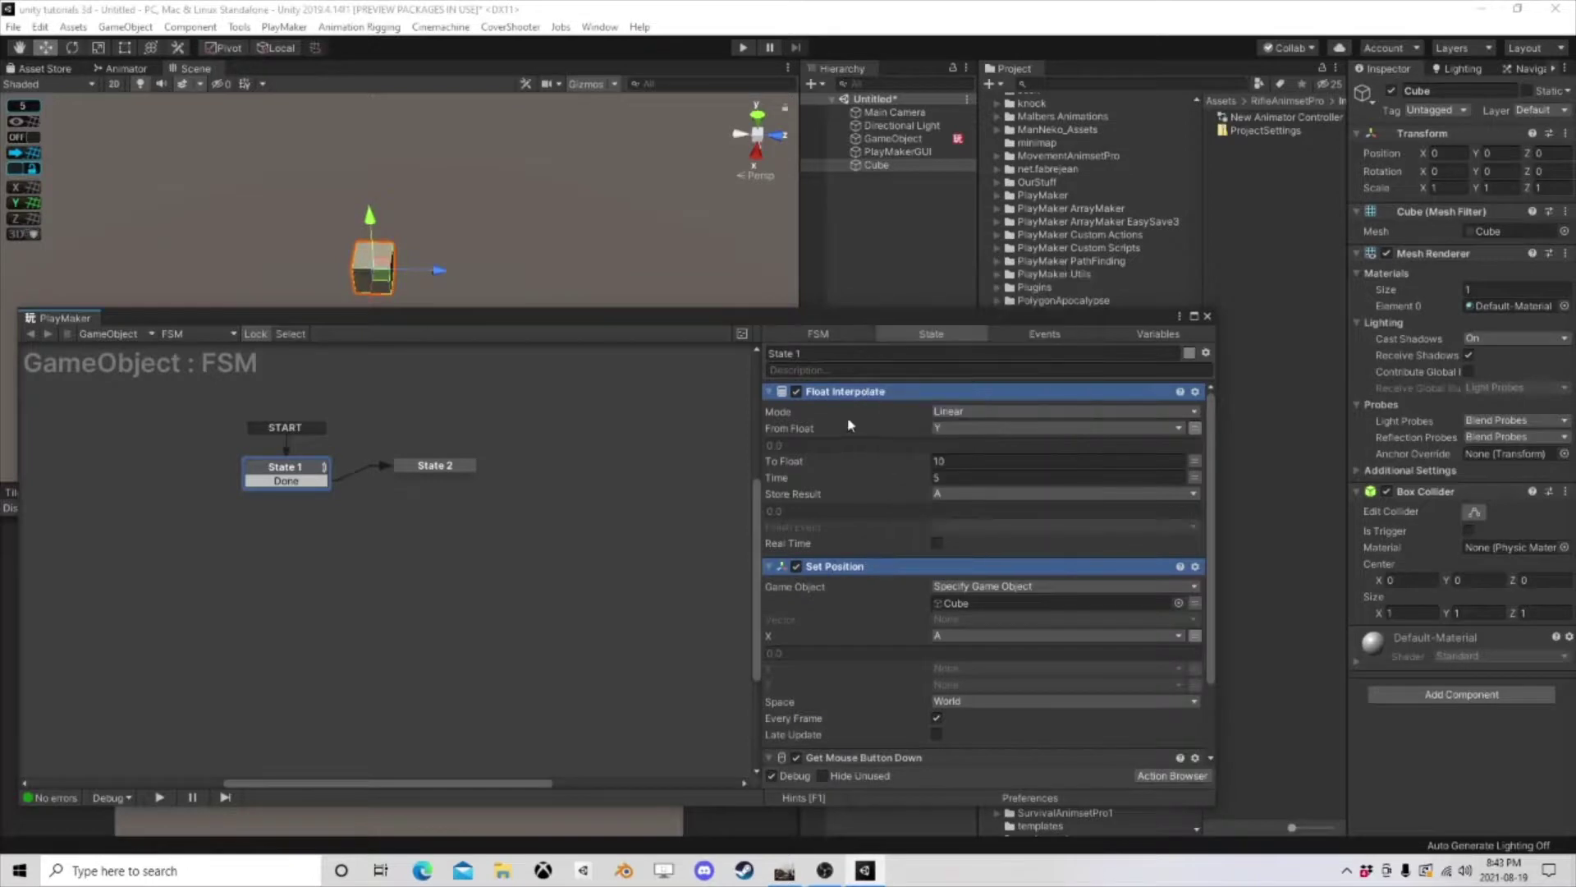
{"action": "scroll", "coordinate": [877, 624], "scroll_direction": "down", "scroll_amount": 2}
{"action": "left_click", "coordinate": [859, 661]}
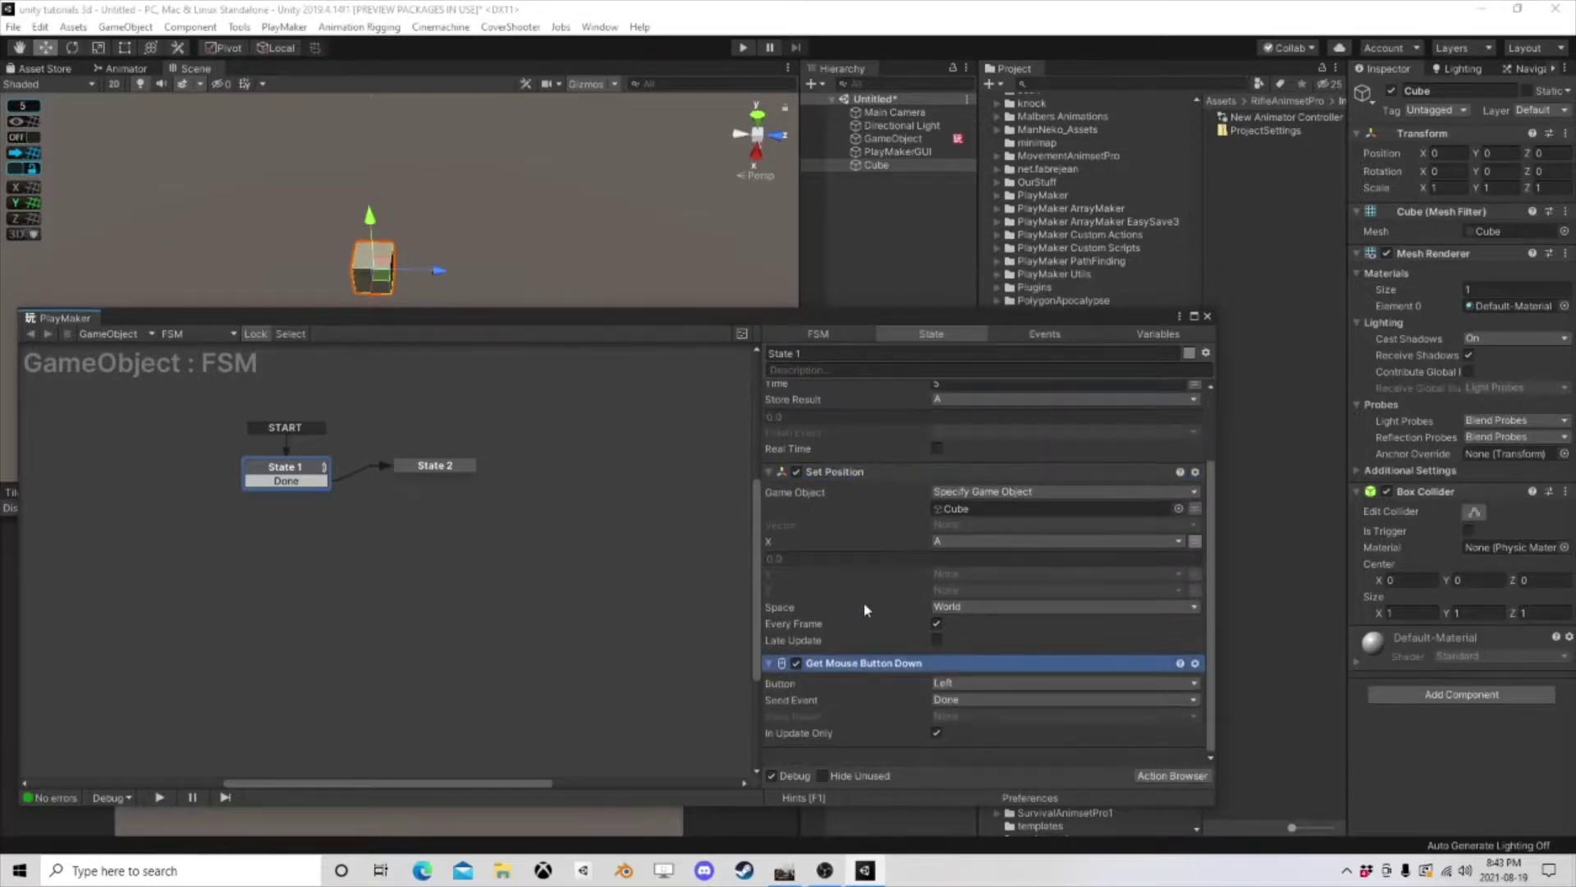
{"action": "left_click", "coordinate": [850, 475], "text": "ctrl"}
{"action": "scroll", "coordinate": [851, 480], "scroll_direction": "up", "scroll_amount": 2}
{"action": "left_click", "coordinate": [842, 392], "text": "ctrl"}
{"action": "right_click", "coordinate": [844, 396]}
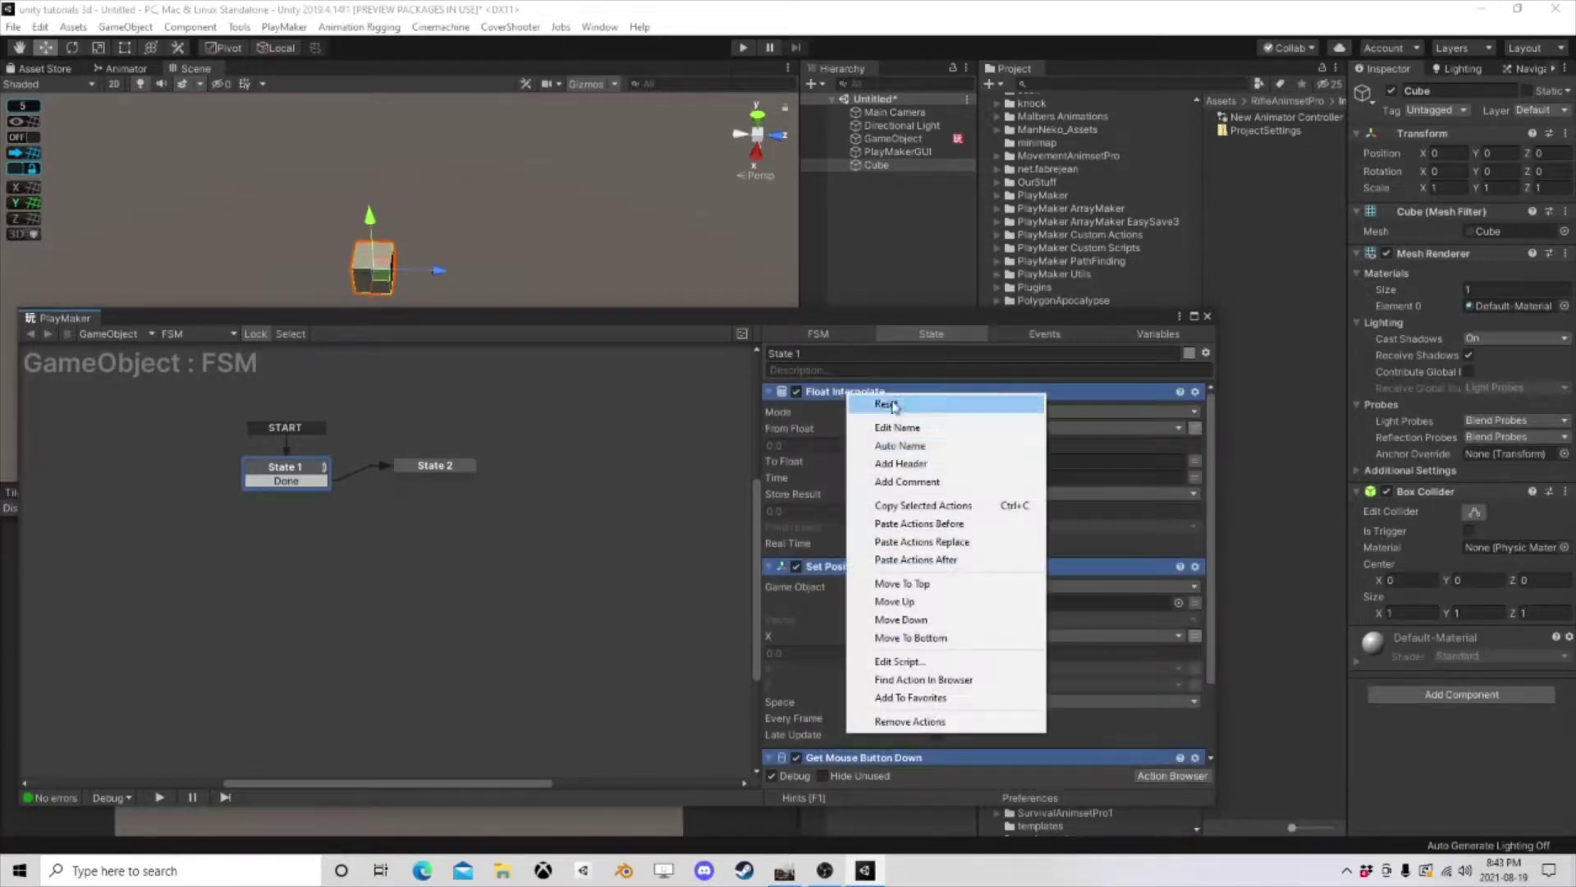
{"action": "left_click", "coordinate": [923, 507]}
- Paste the three copied actions into State 2
{"action": "left_click", "coordinate": [435, 465]}
{"action": "right_click", "coordinate": [912, 446]}
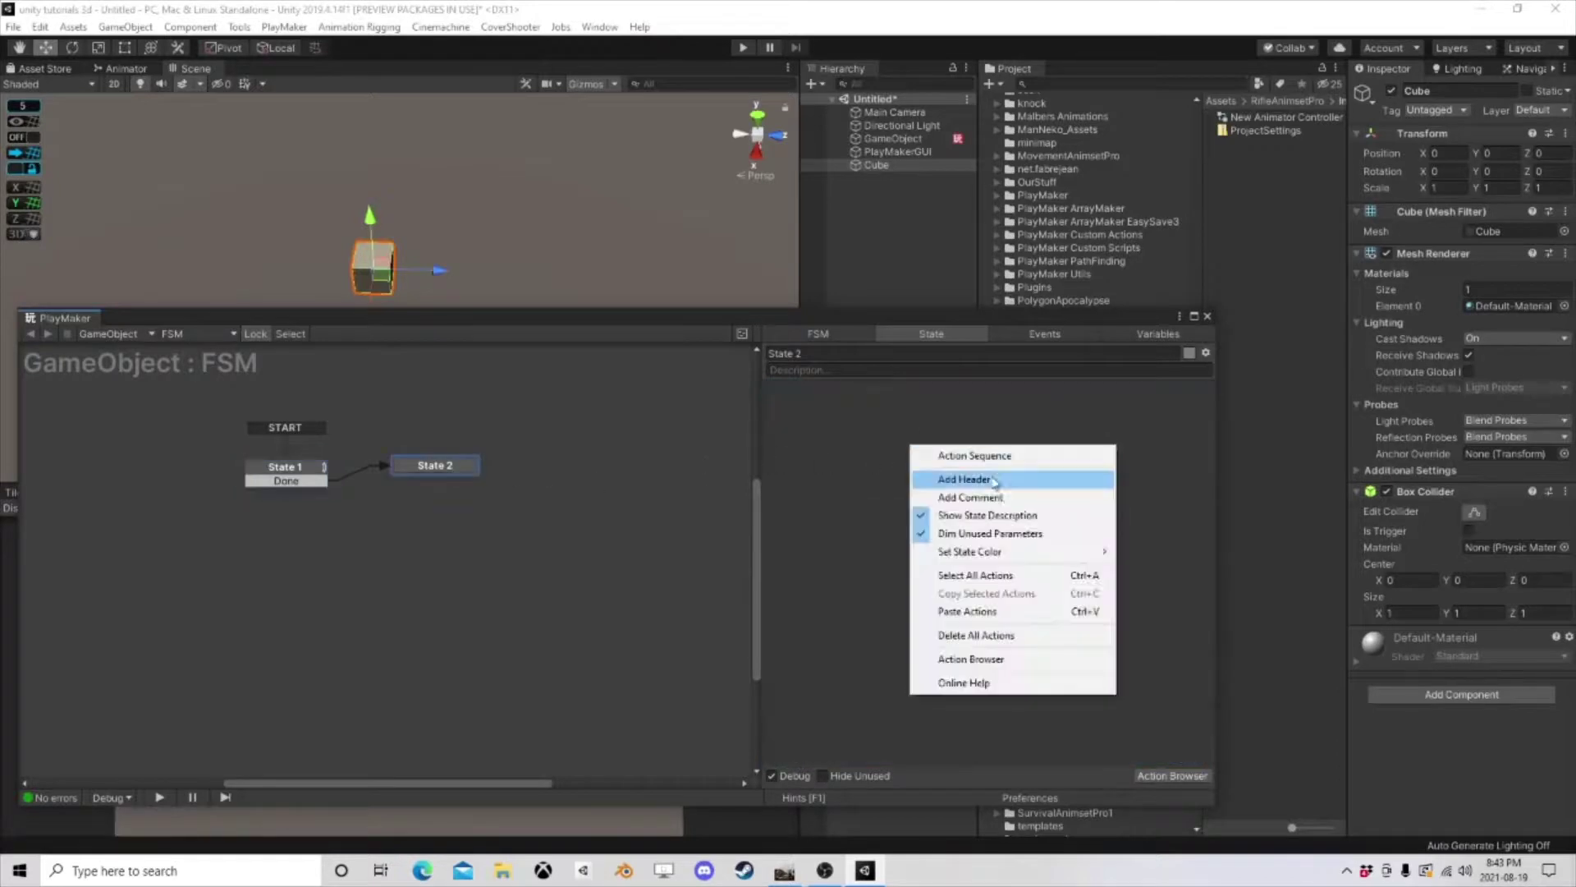
{"action": "left_click", "coordinate": [975, 611]}
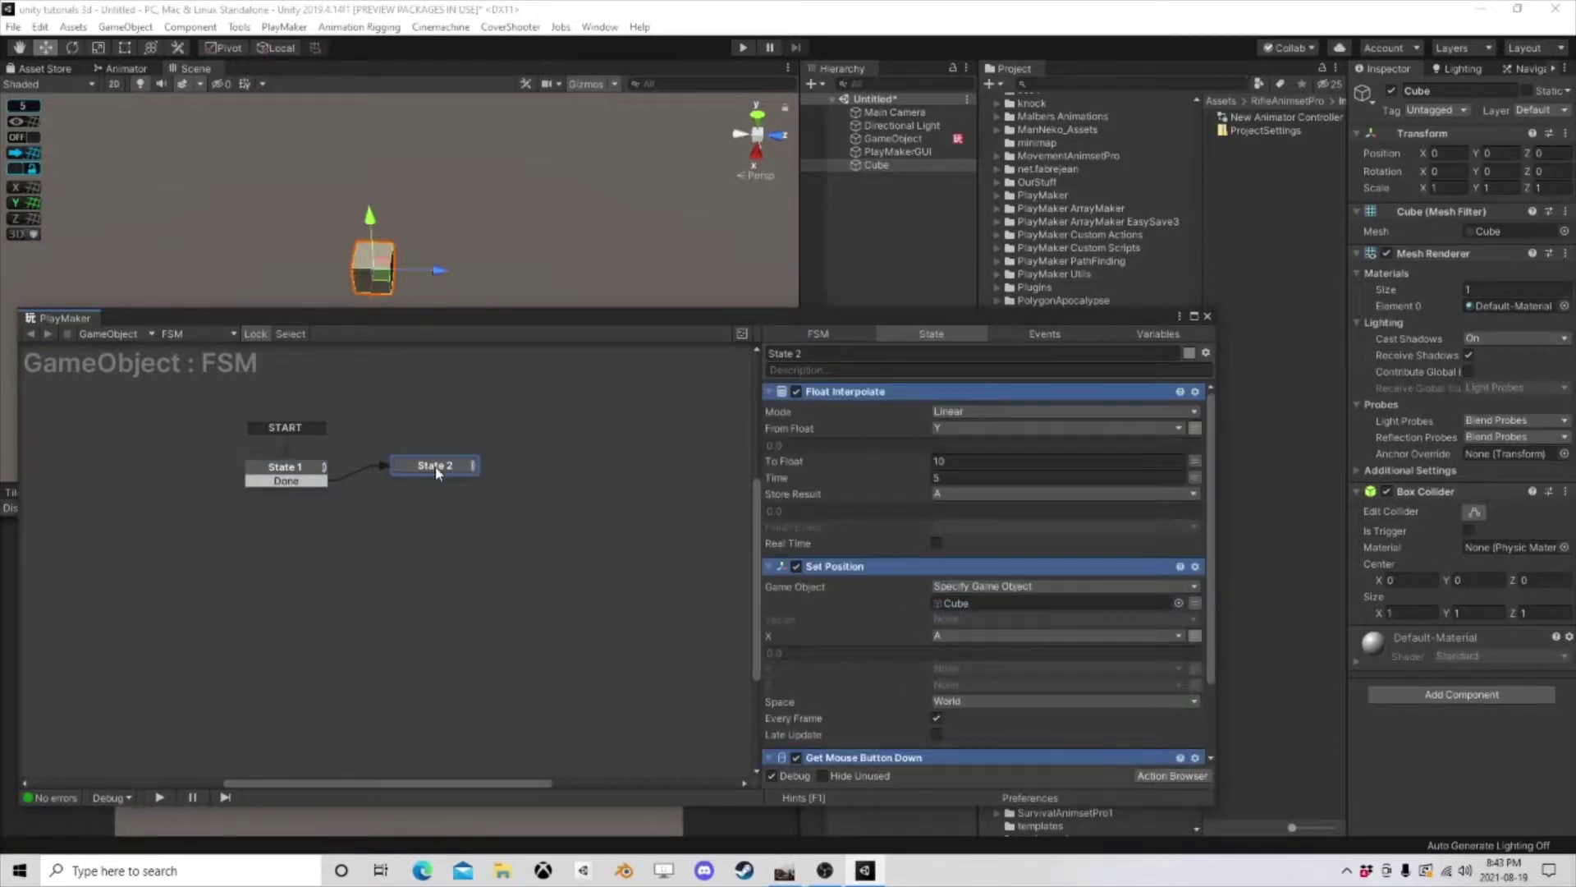
{"action": "left_click", "coordinate": [332, 474]}
{"action": "left_click", "coordinate": [292, 468]}
{"action": "left_click", "coordinate": [450, 461]}
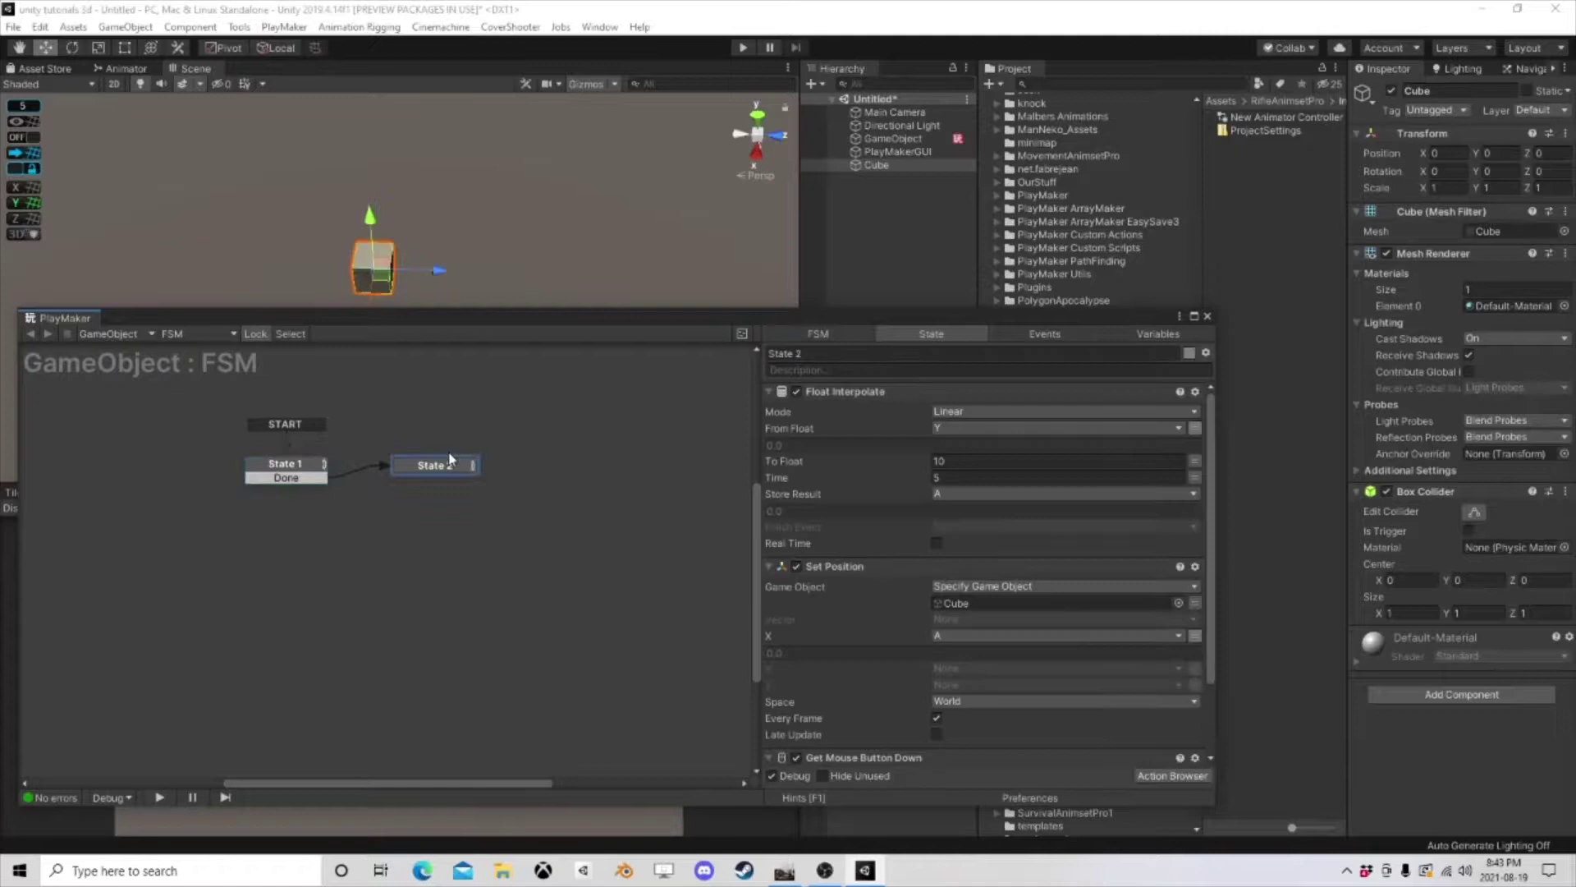
- Switch between State 1 and State 2 to compare their actions
{"action": "left_click", "coordinate": [297, 476]}
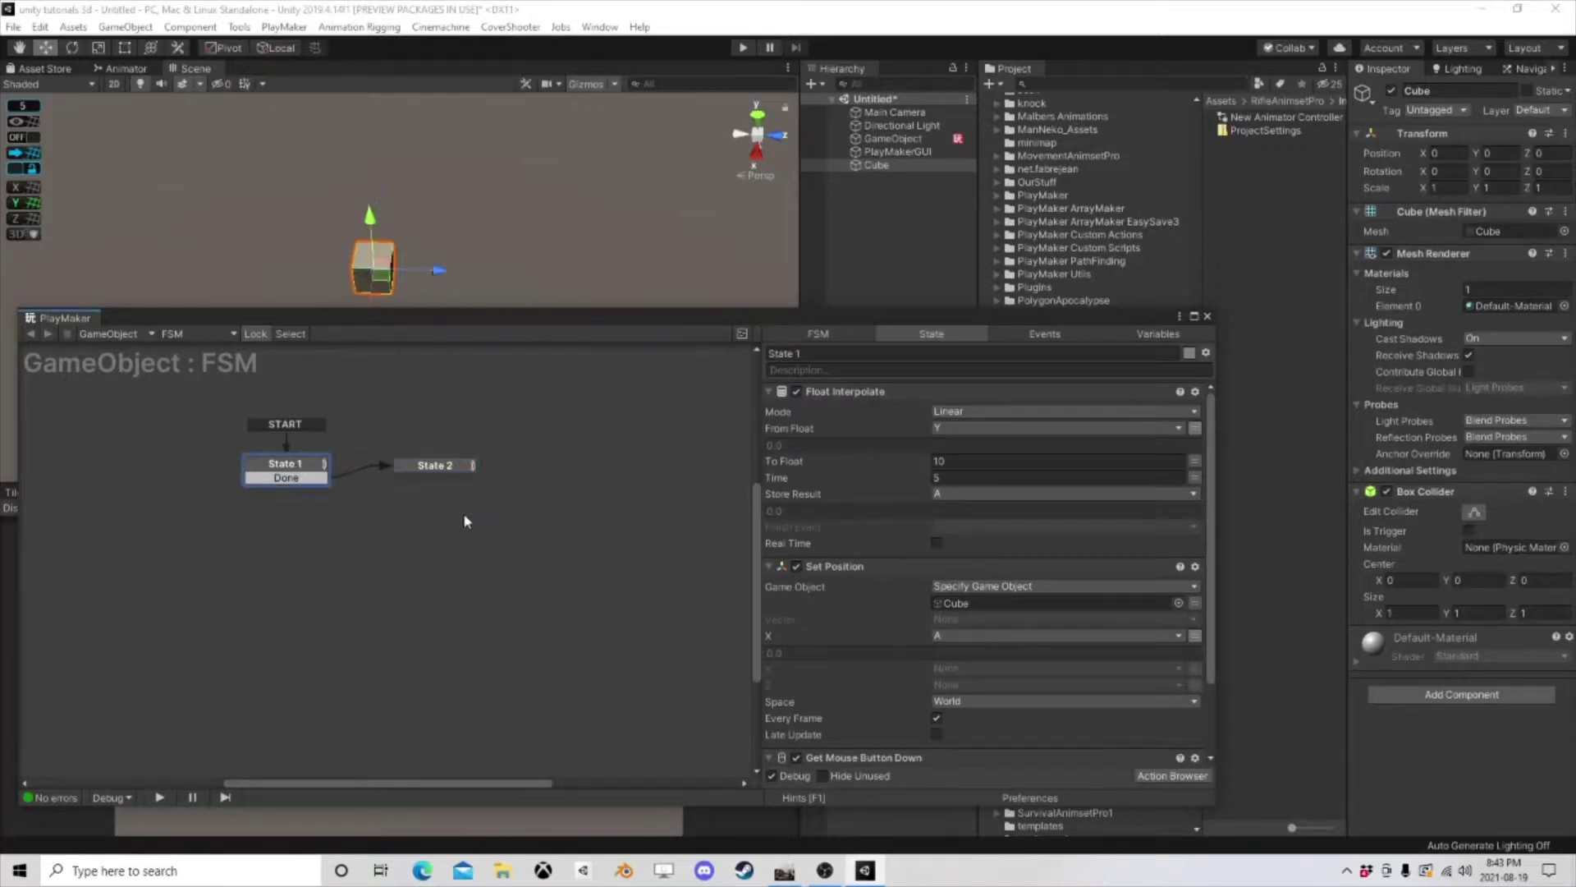
{"action": "left_click", "coordinate": [429, 471]}
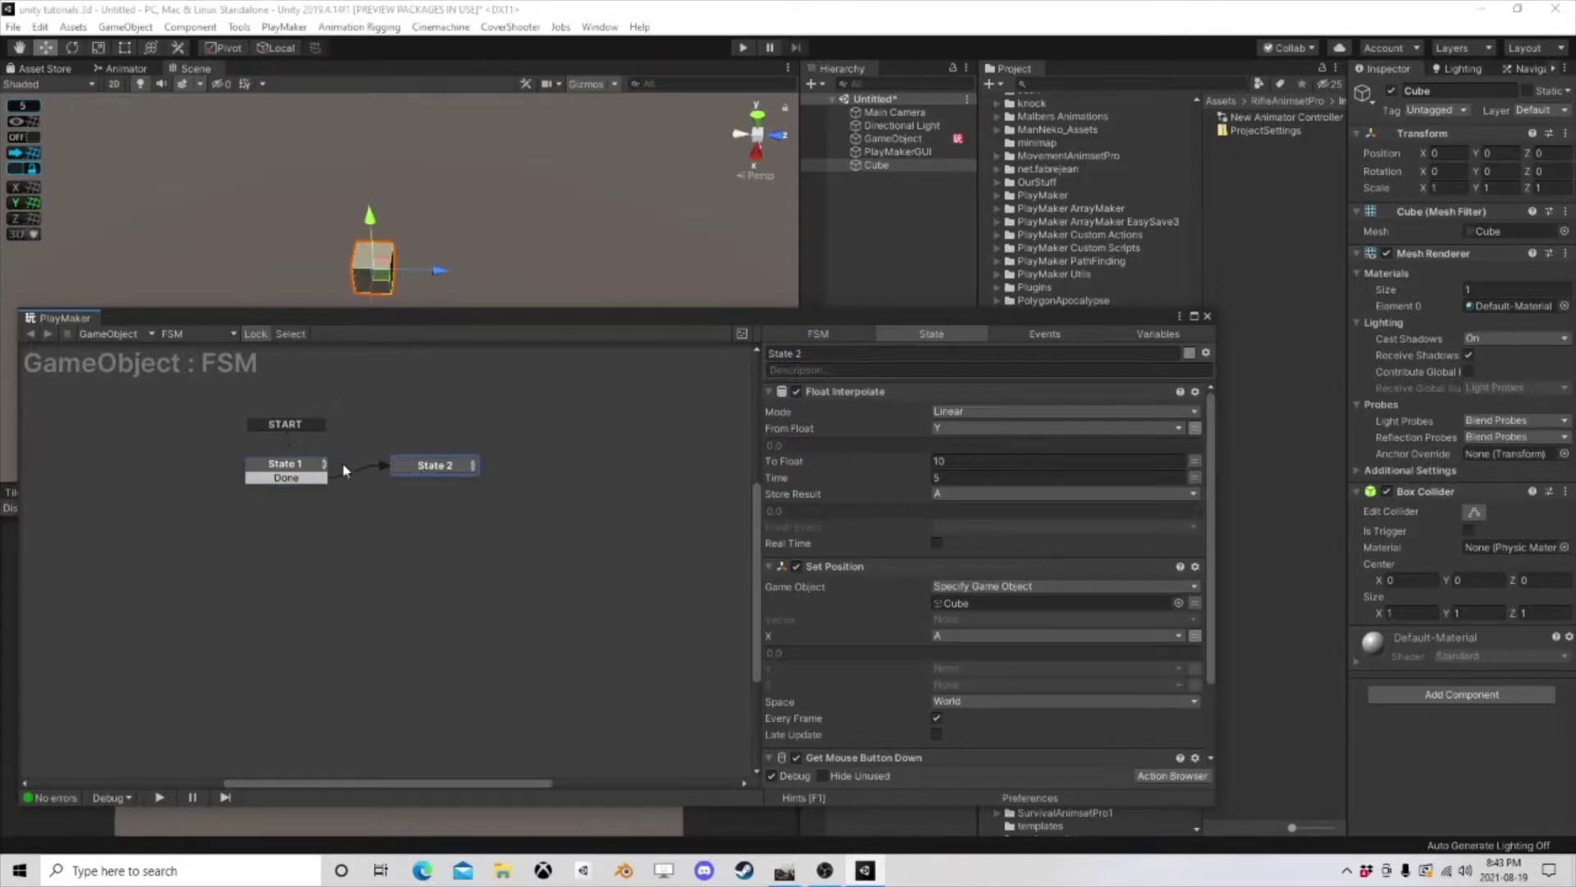
{"action": "left_click_drag", "start_coordinate": [419, 469], "coordinate": [403, 471]}
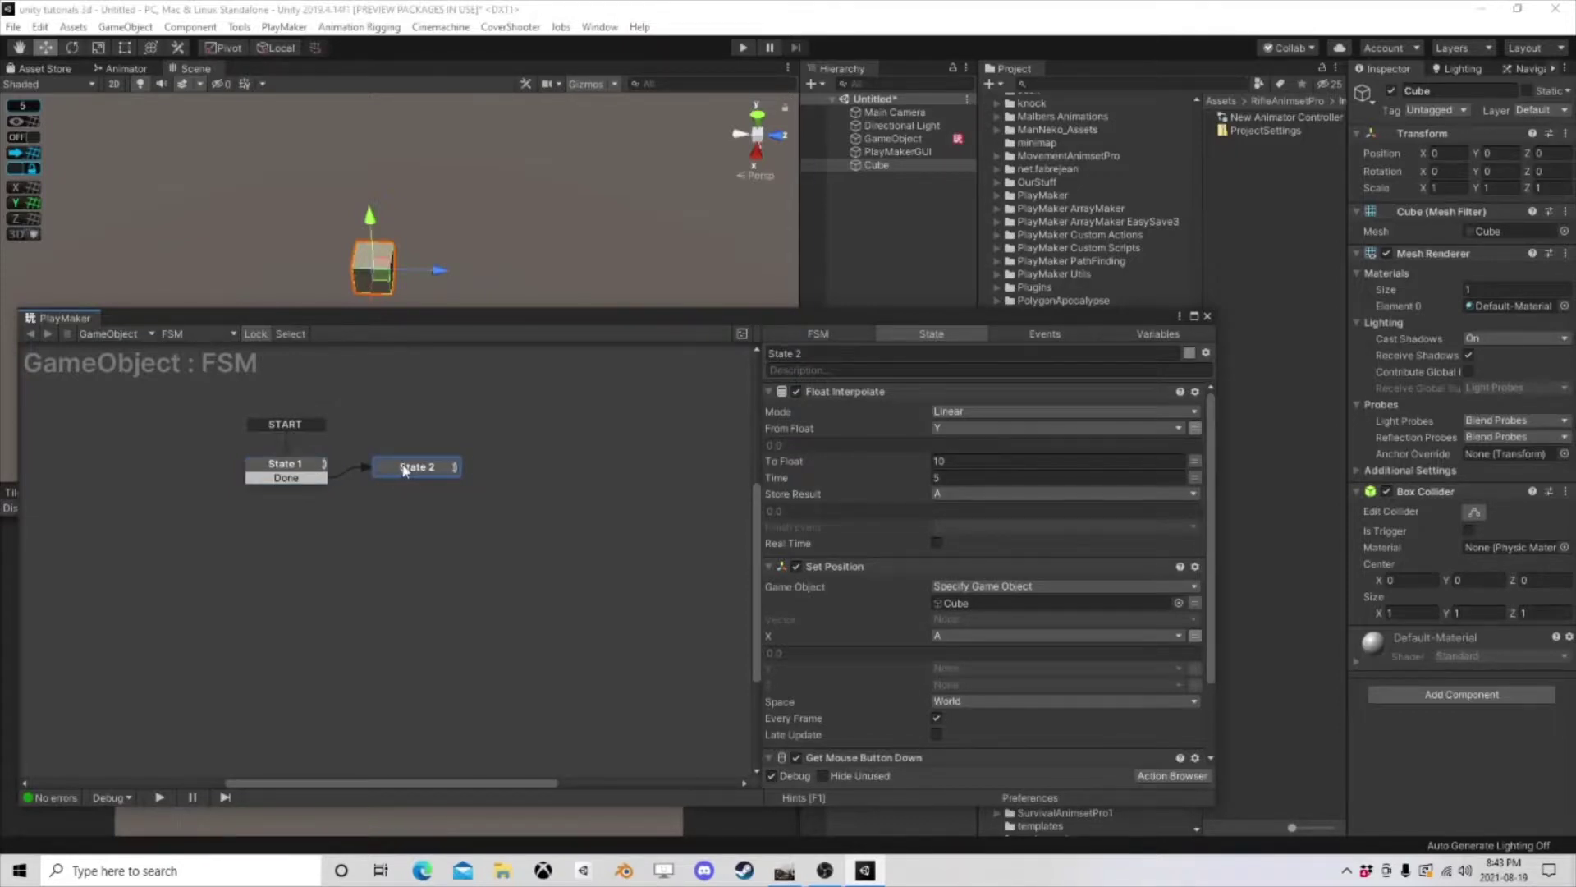
{"action": "left_click", "coordinate": [309, 476]}
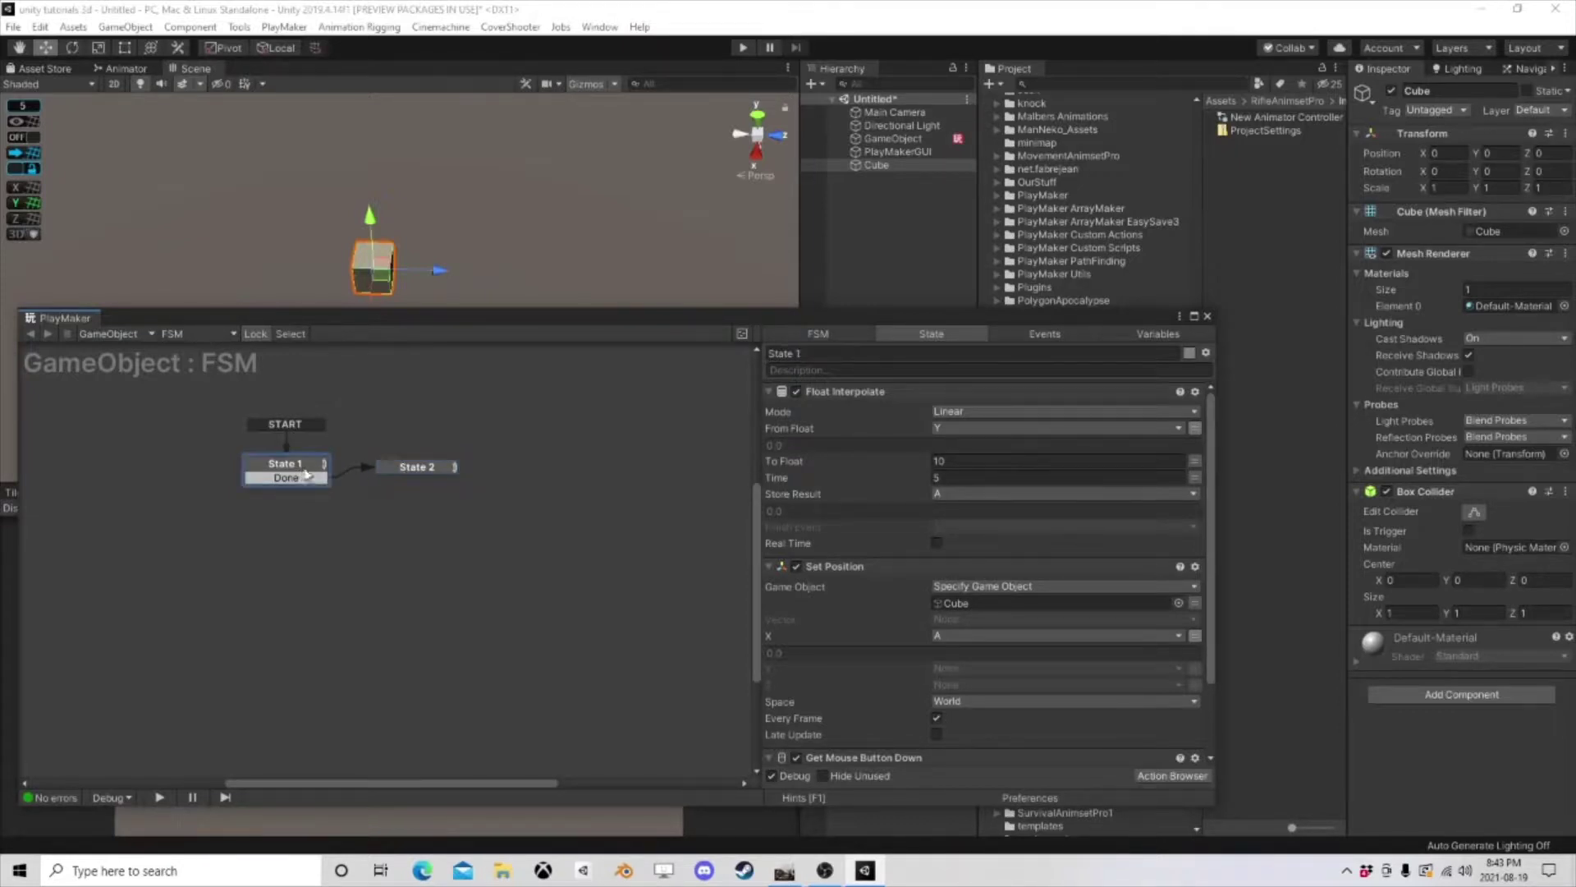
{"action": "left_click", "coordinate": [412, 470]}
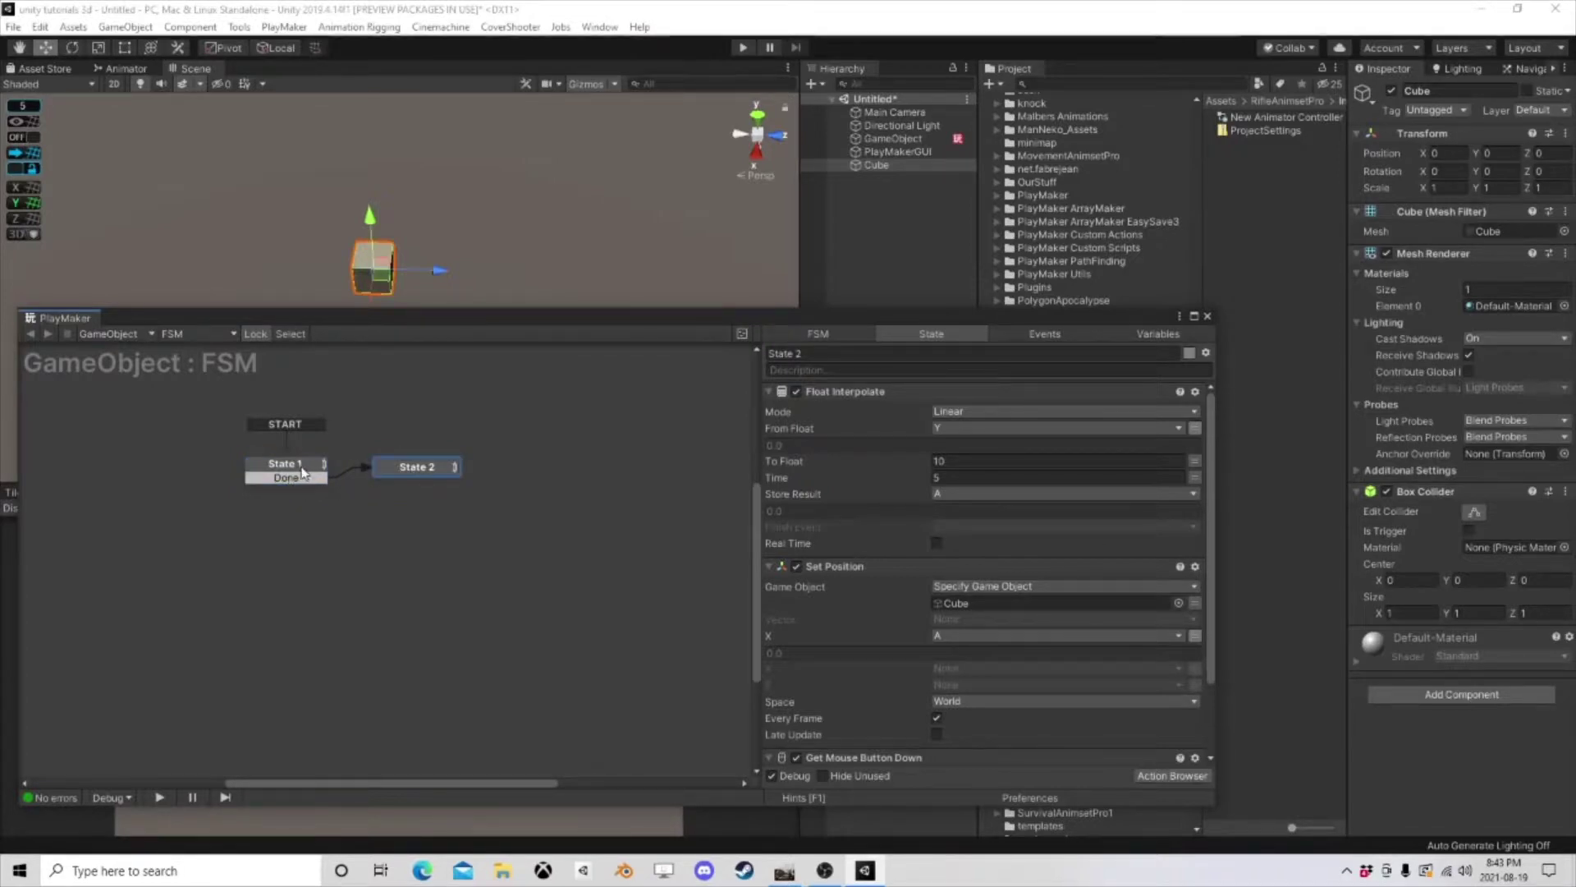
{"action": "left_click", "coordinate": [300, 472]}
{"action": "scroll", "coordinate": [909, 566], "scroll_direction": "down", "scroll_amount": 1}
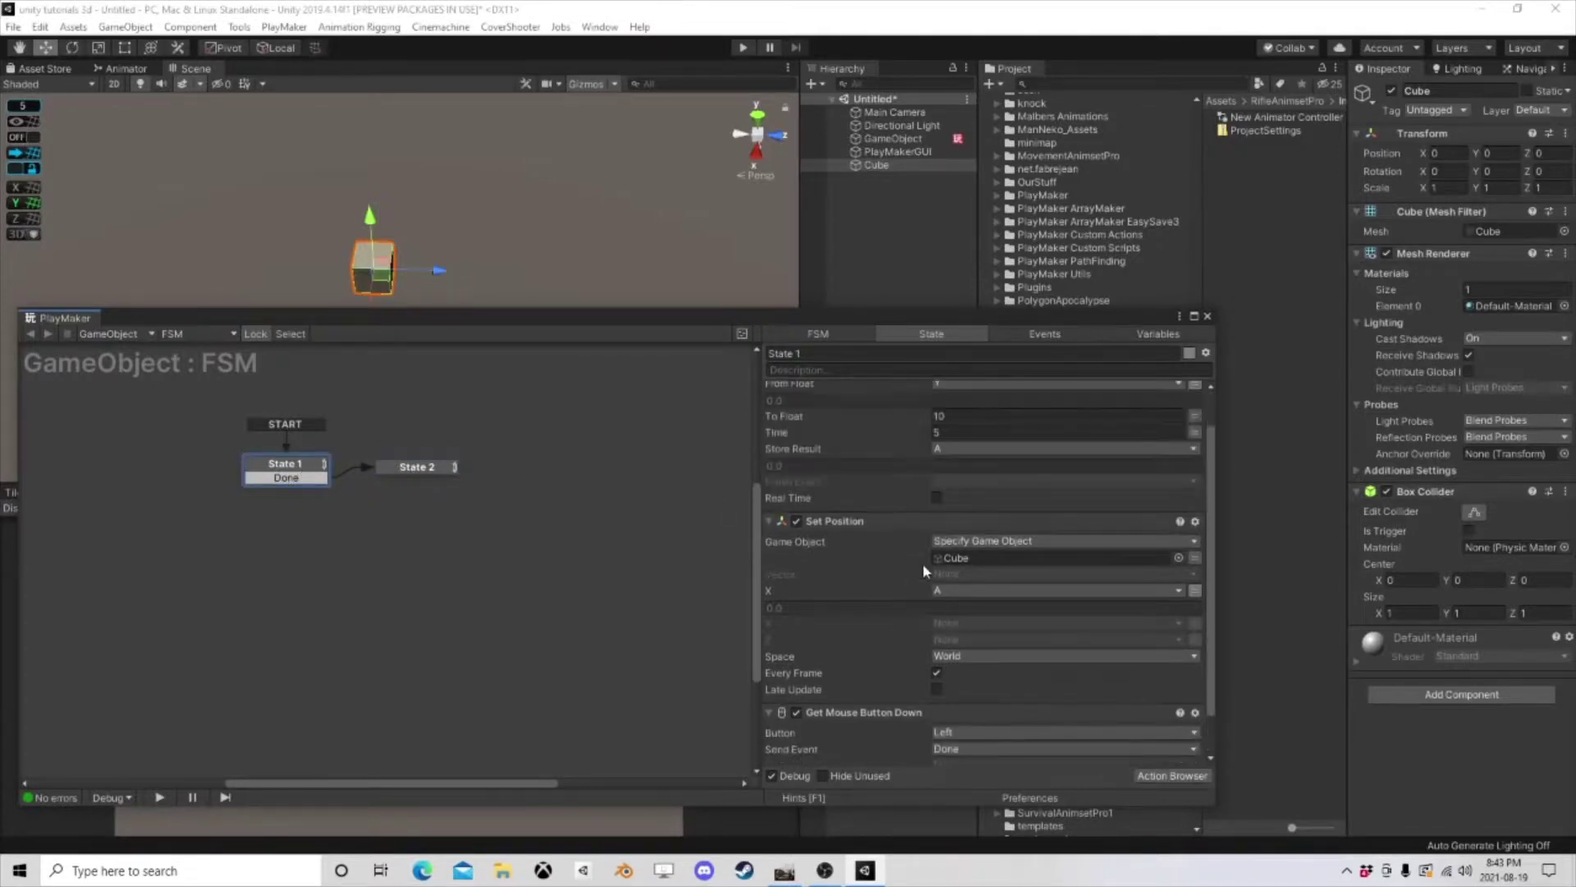
{"action": "scroll", "coordinate": [922, 564], "scroll_direction": "up", "scroll_amount": 1}
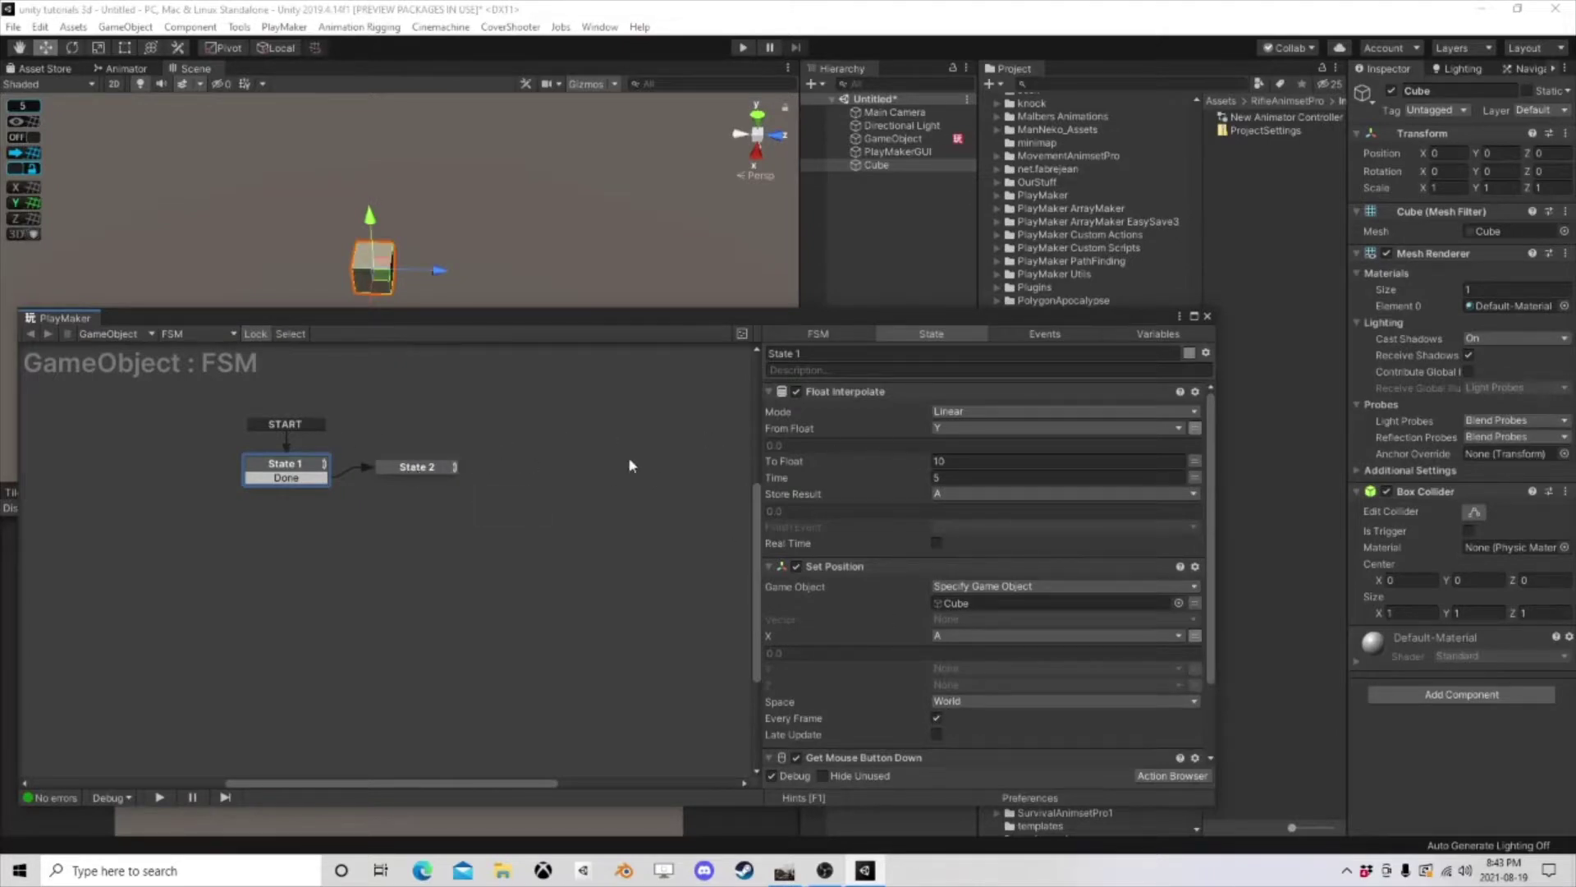
- Set State 2's Float Interpolate From Float to variable A and To Float to 0
{"action": "left_click", "coordinate": [409, 469]}
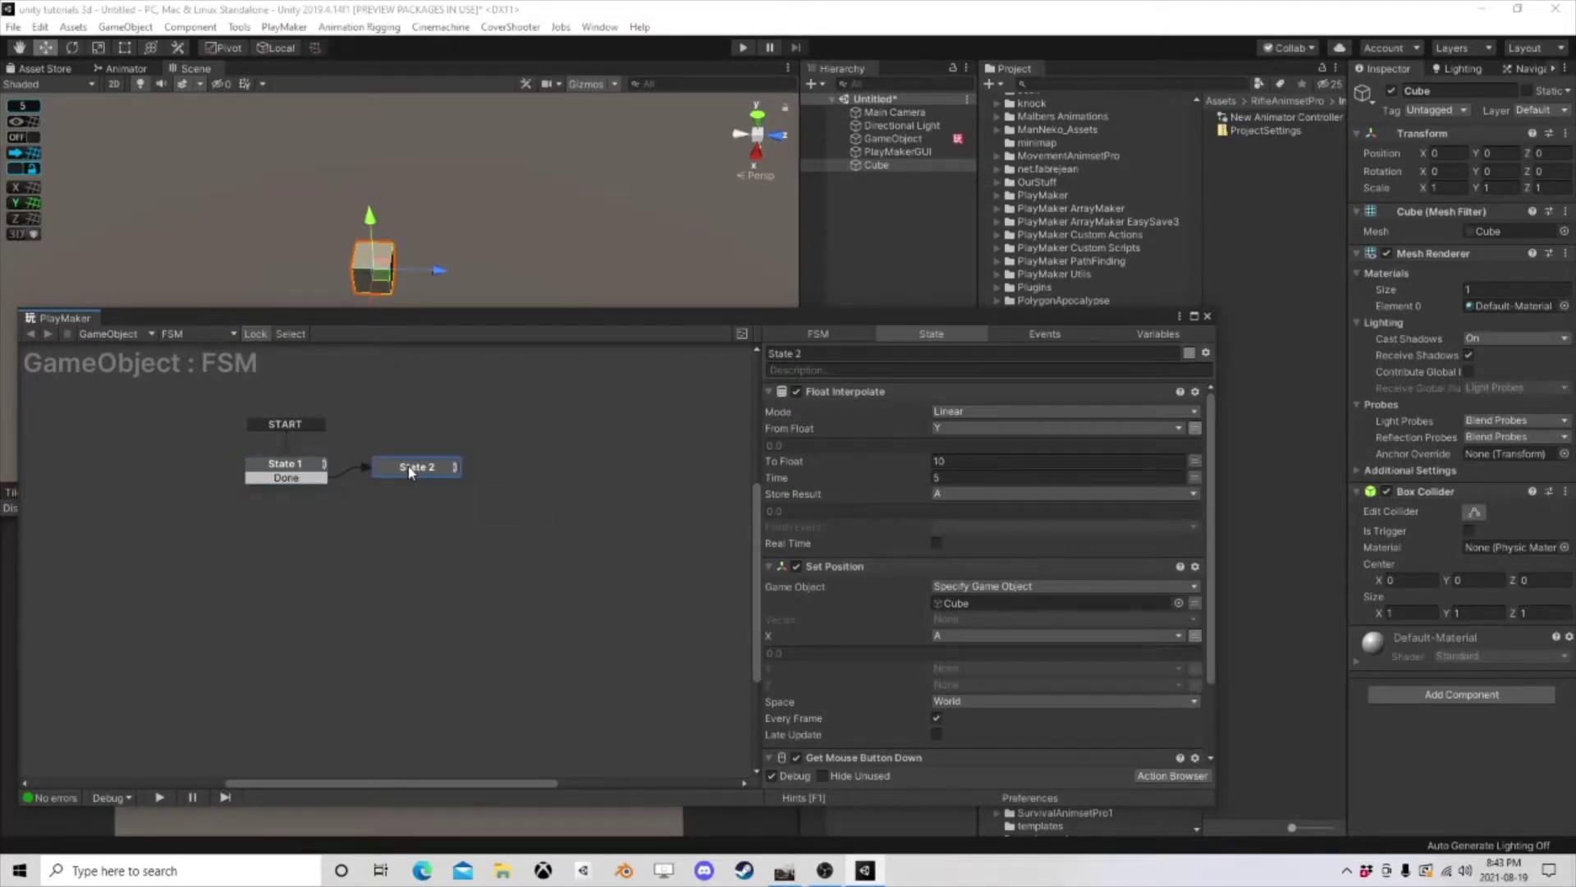
{"action": "left_click", "coordinate": [966, 429]}
{"action": "left_click", "coordinate": [968, 461]}
{"action": "left_click", "coordinate": [940, 476]}
{"action": "left_click", "coordinate": [959, 464]}
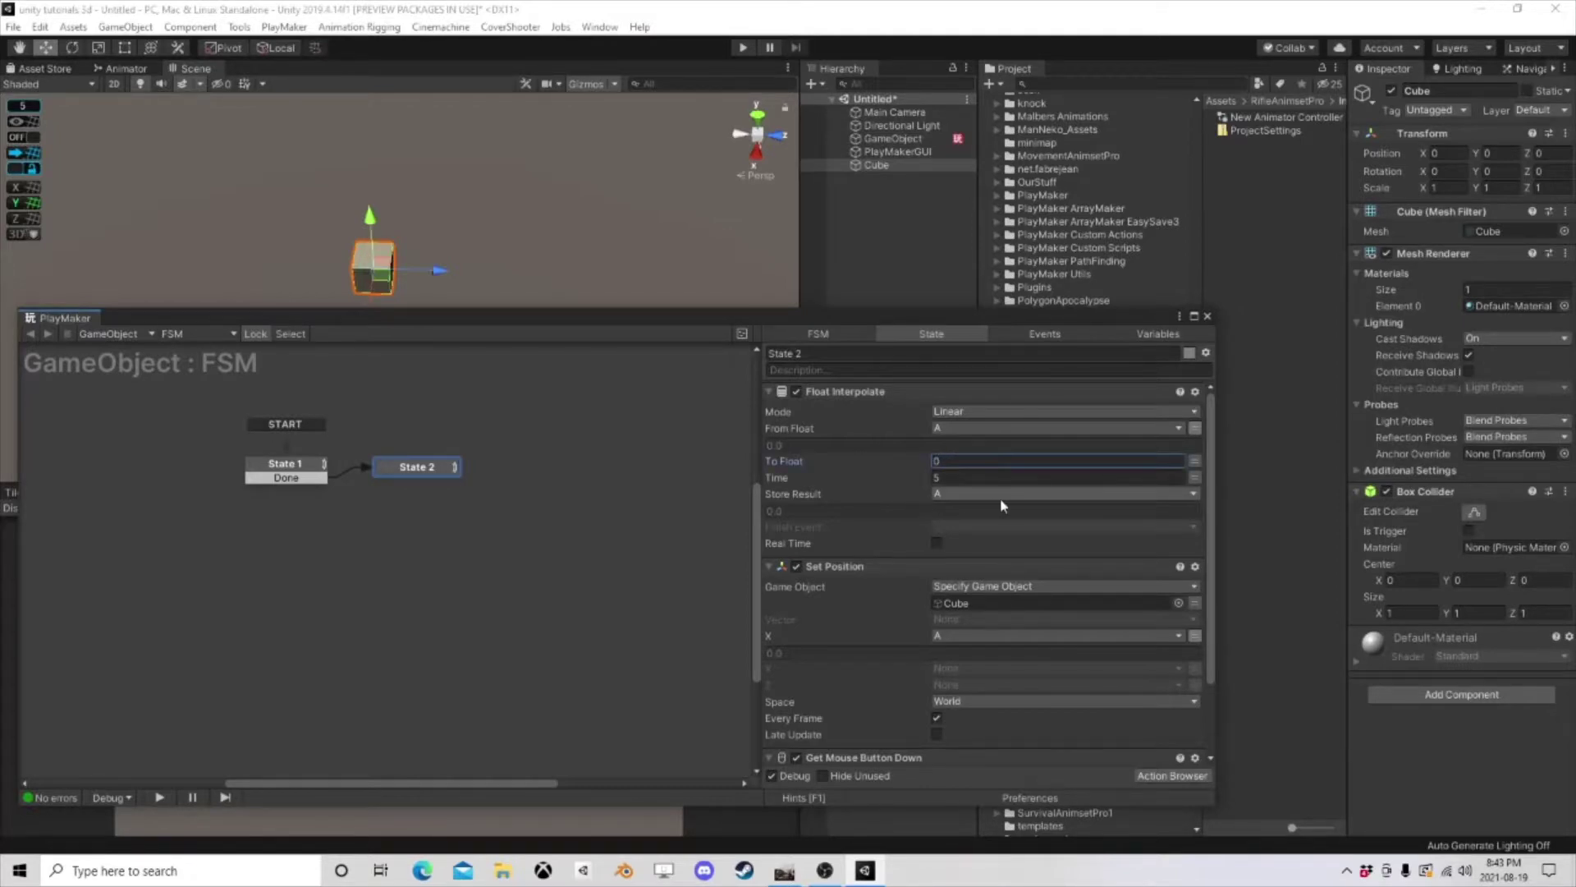
{"action": "scroll", "coordinate": [993, 498], "scroll_direction": "down", "scroll_amount": 3}
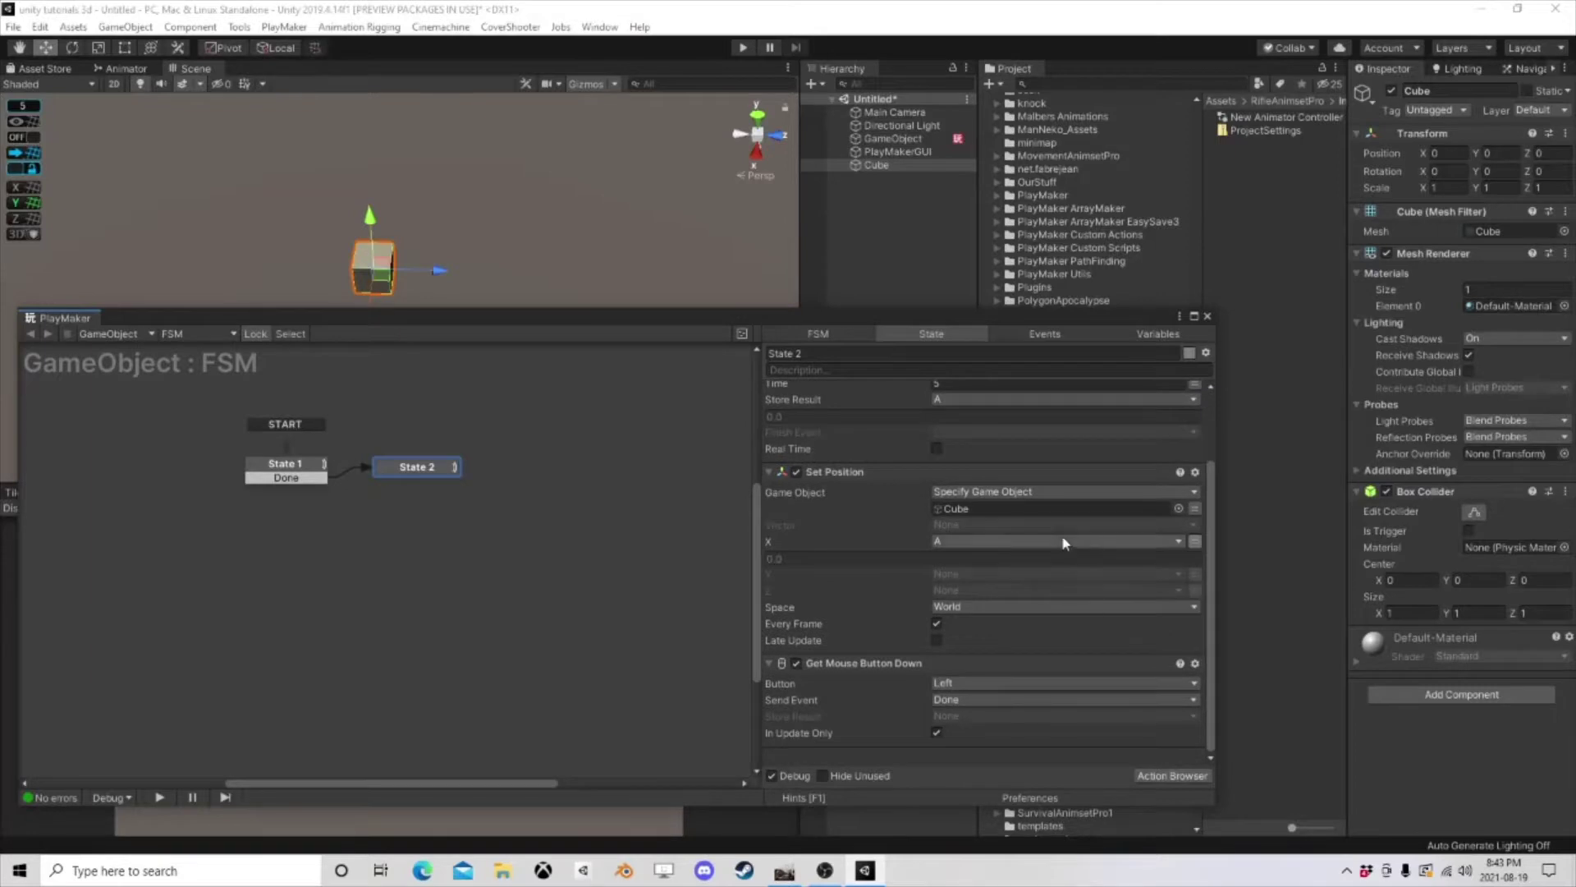
{"action": "scroll", "coordinate": [1060, 535], "scroll_direction": "up", "scroll_amount": 3}
- Add a Done transition to State 2 that leads back to State 1
{"action": "right_click", "coordinate": [426, 470]}
{"action": "mouse_move", "coordinate": [493, 471]}
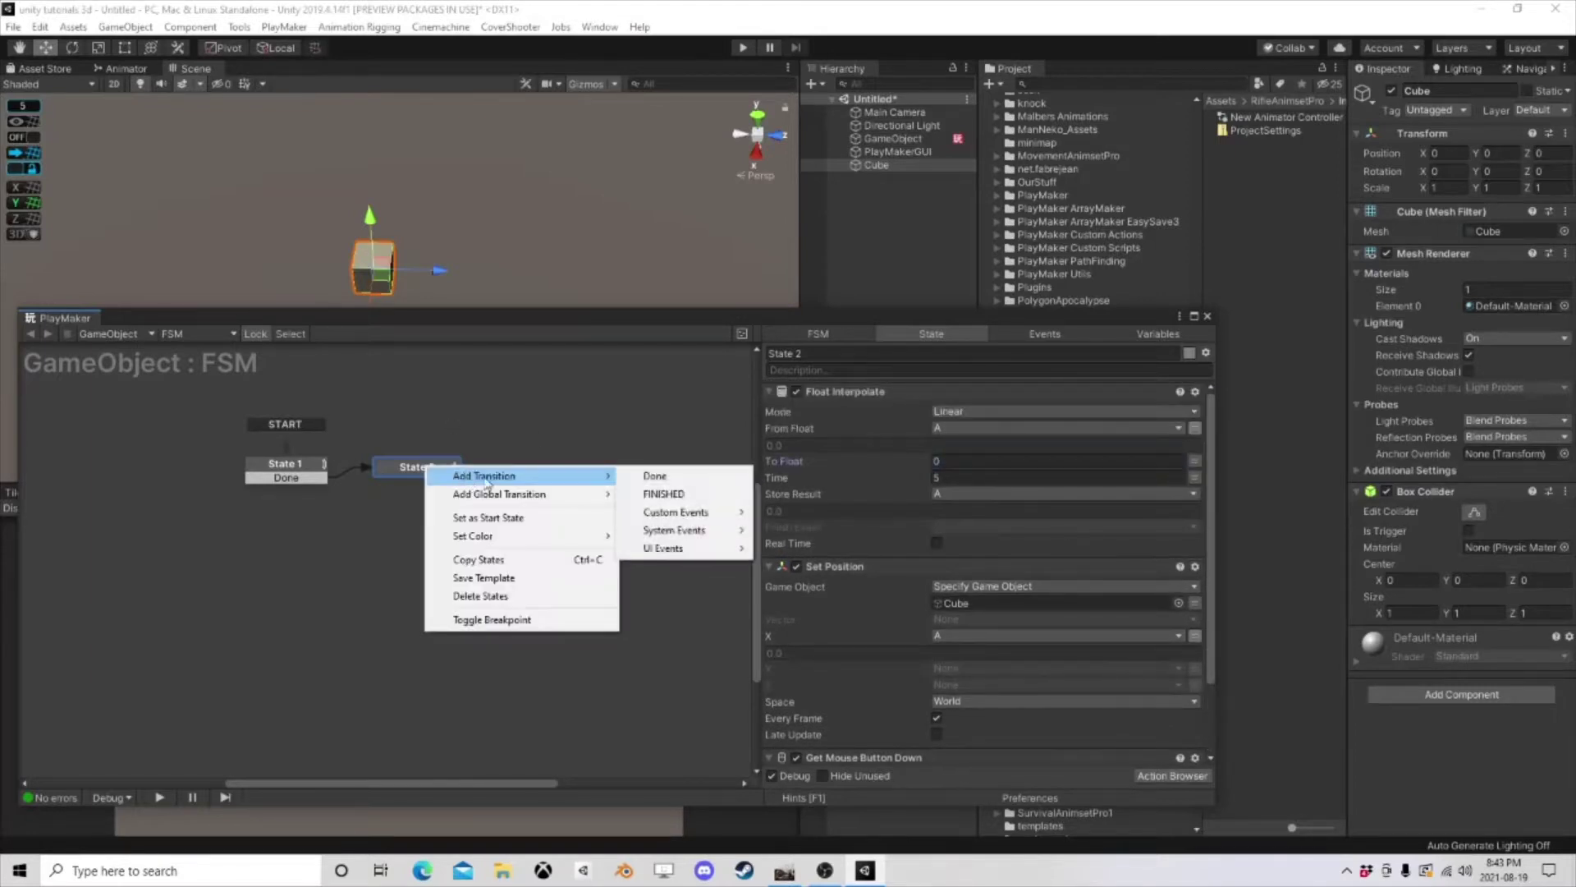
{"action": "left_click", "coordinate": [651, 469]}
{"action": "left_click_drag", "start_coordinate": [327, 485], "coordinate": [319, 478]}
- Set State 1's Float Interpolate From Float to variable A
{"action": "left_click", "coordinate": [299, 470]}
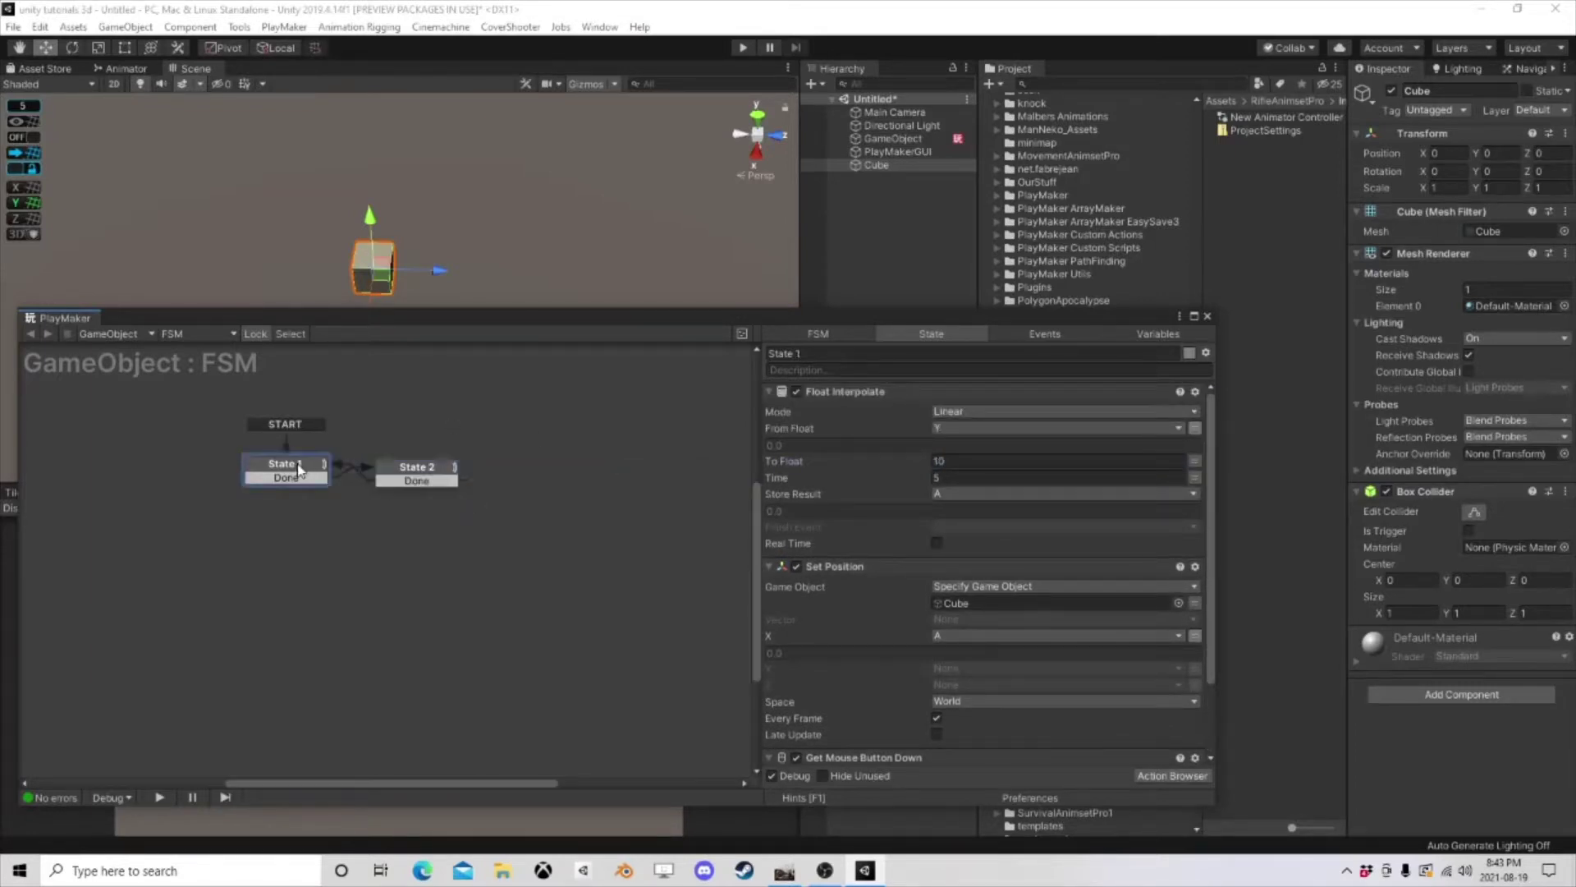
{"action": "left_click", "coordinate": [965, 429]}
{"action": "left_click", "coordinate": [957, 464]}
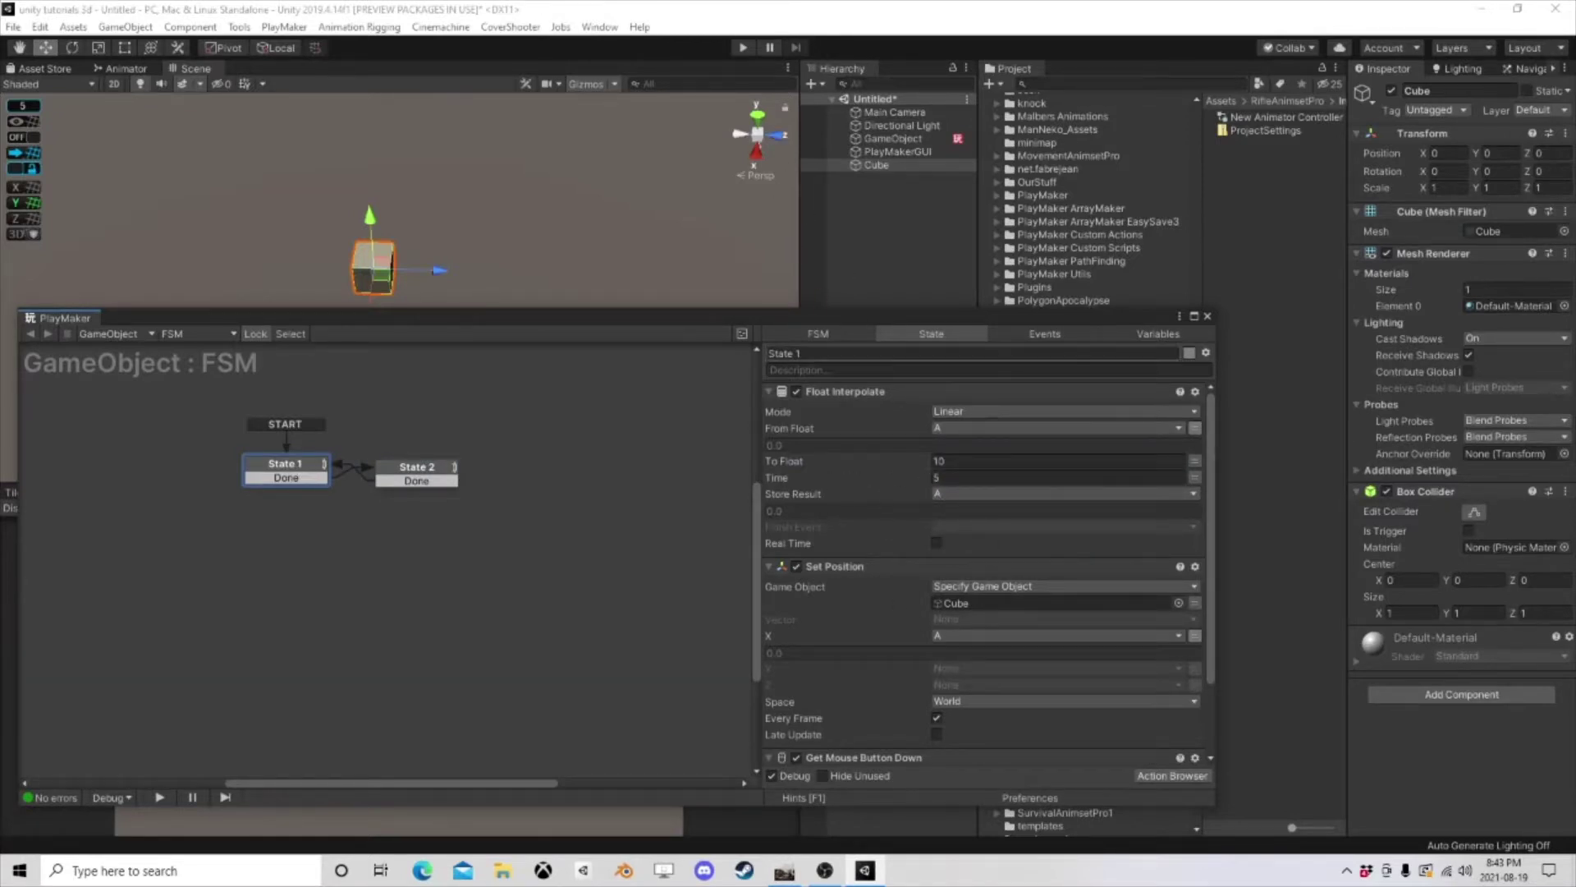
{"action": "left_click_drag", "start_coordinate": [421, 480], "coordinate": [516, 483]}
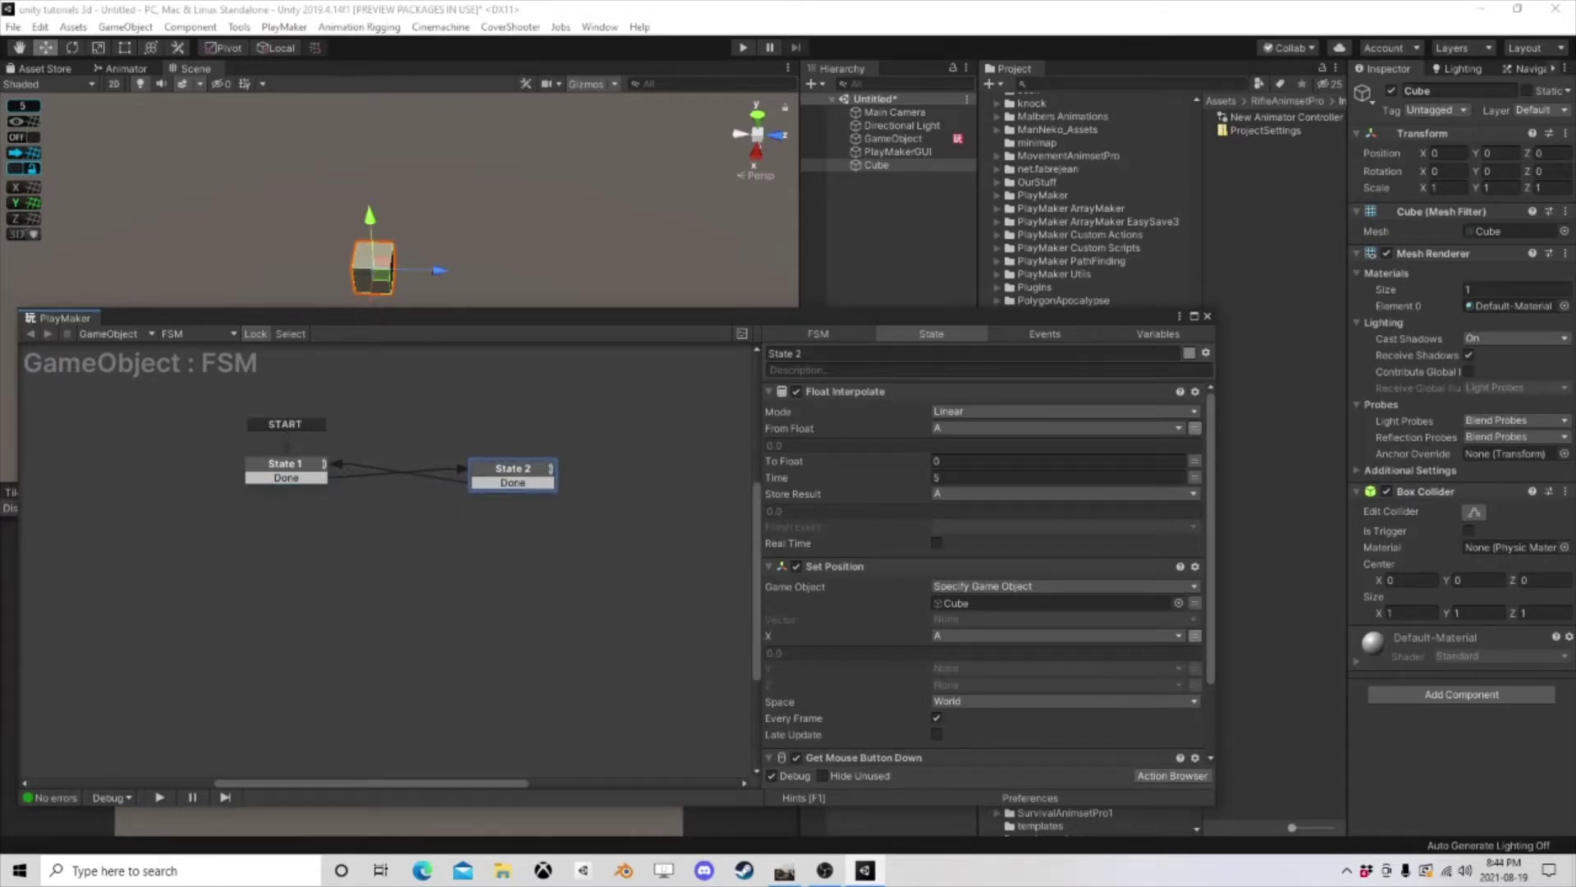
- Start Play mode and rearrange the FSM editor to watch clicks slide the Cube along X
{"action": "left_click", "coordinate": [740, 49]}
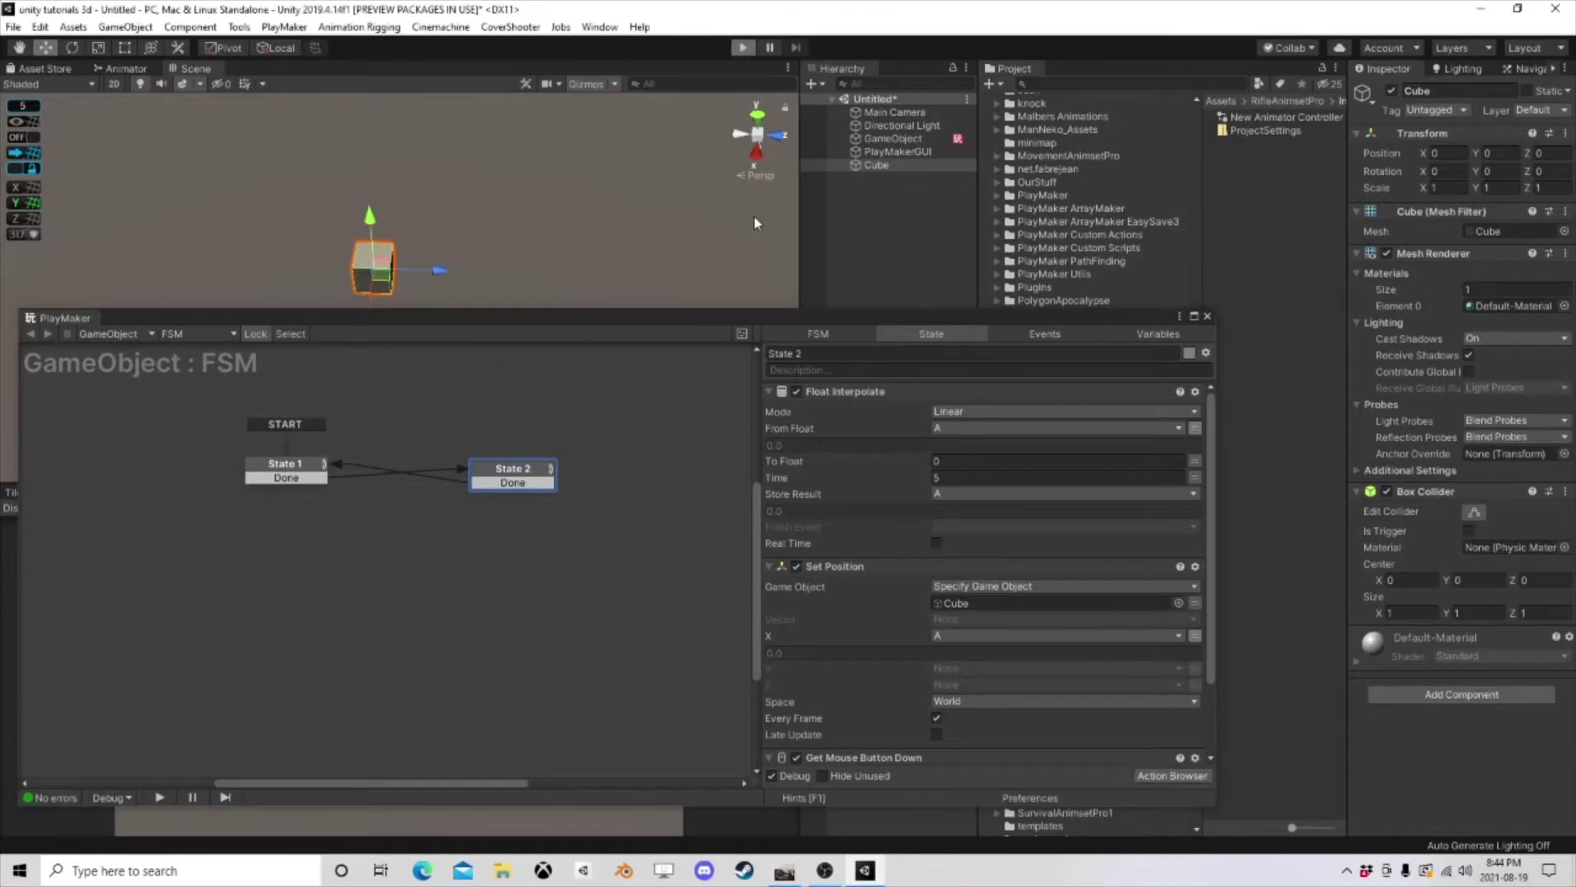
{"action": "left_click_drag", "start_coordinate": [562, 320], "coordinate": [587, 411]}
{"action": "right_click_drag", "start_coordinate": [549, 234], "coordinate": [323, 290]}
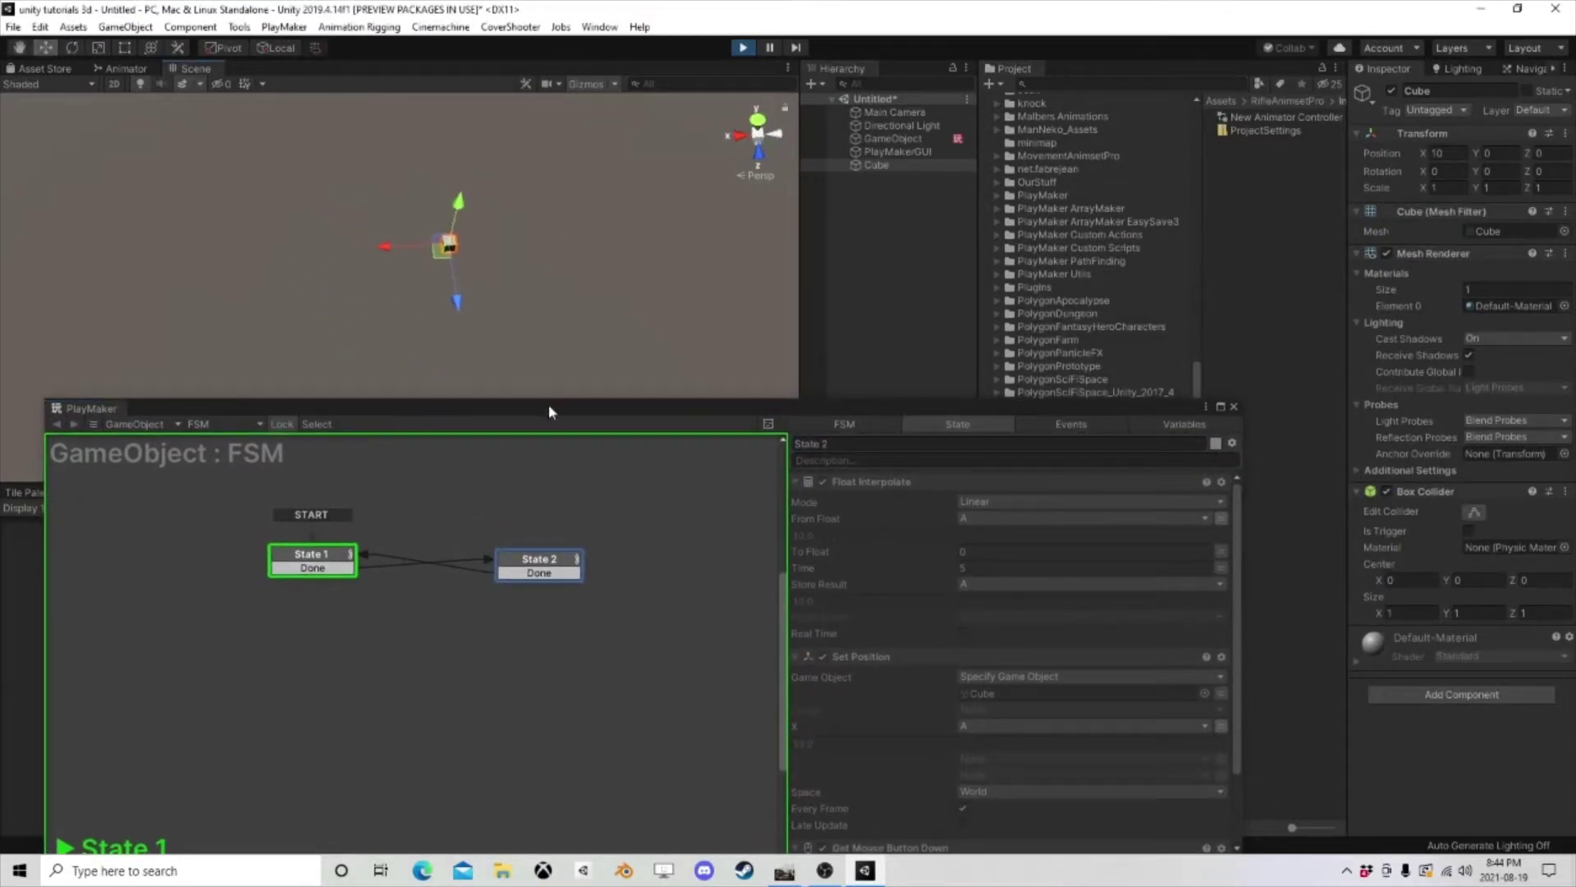
{"action": "left_click_drag", "start_coordinate": [518, 426], "coordinate": [954, 194]}
{"action": "left_click_drag", "start_coordinate": [674, 182], "coordinate": [991, 134]}
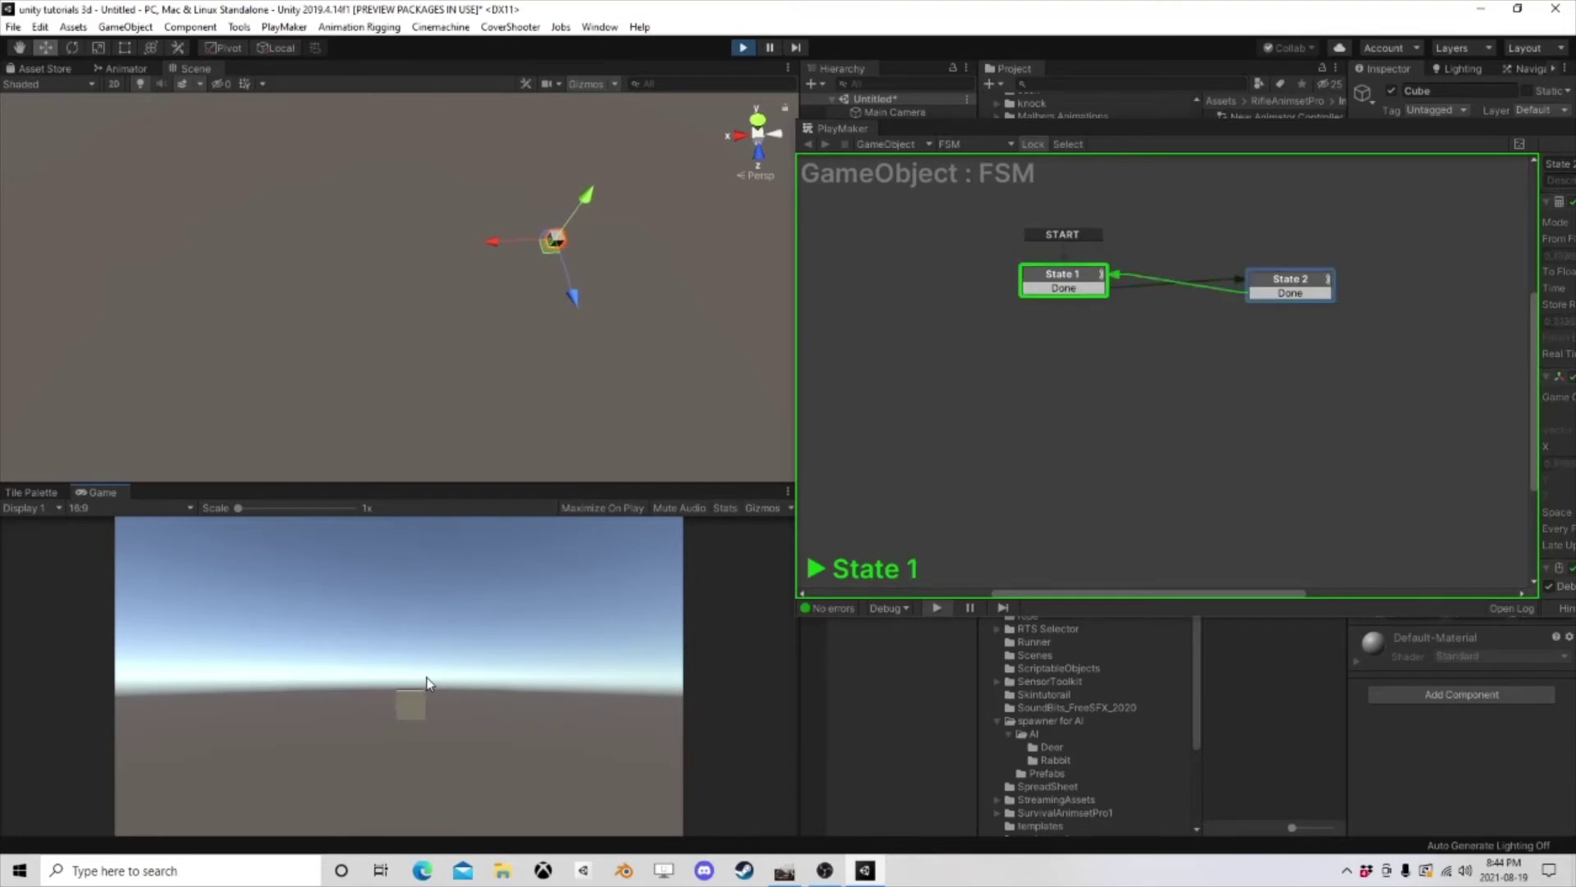
- Close the floating FSM editor and stop Play mode with Ctrl+P
{"action": "left_click_drag", "start_coordinate": [1140, 130], "coordinate": [377, 219]}
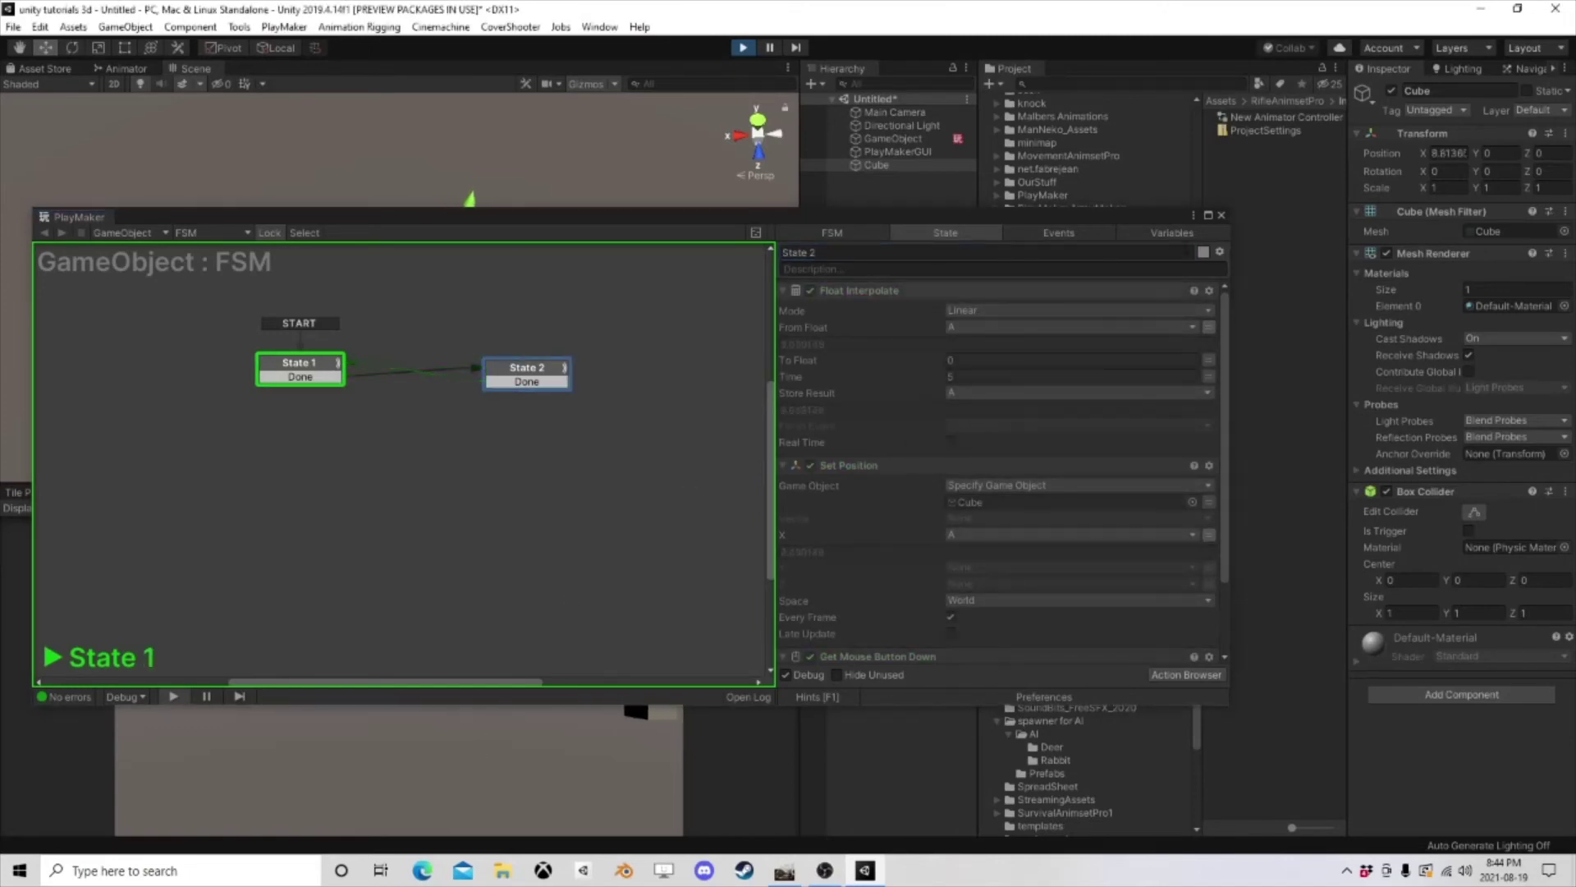
{"action": "left_click", "coordinate": [1222, 215]}
{"action": "key", "text": "ctrl+p"}
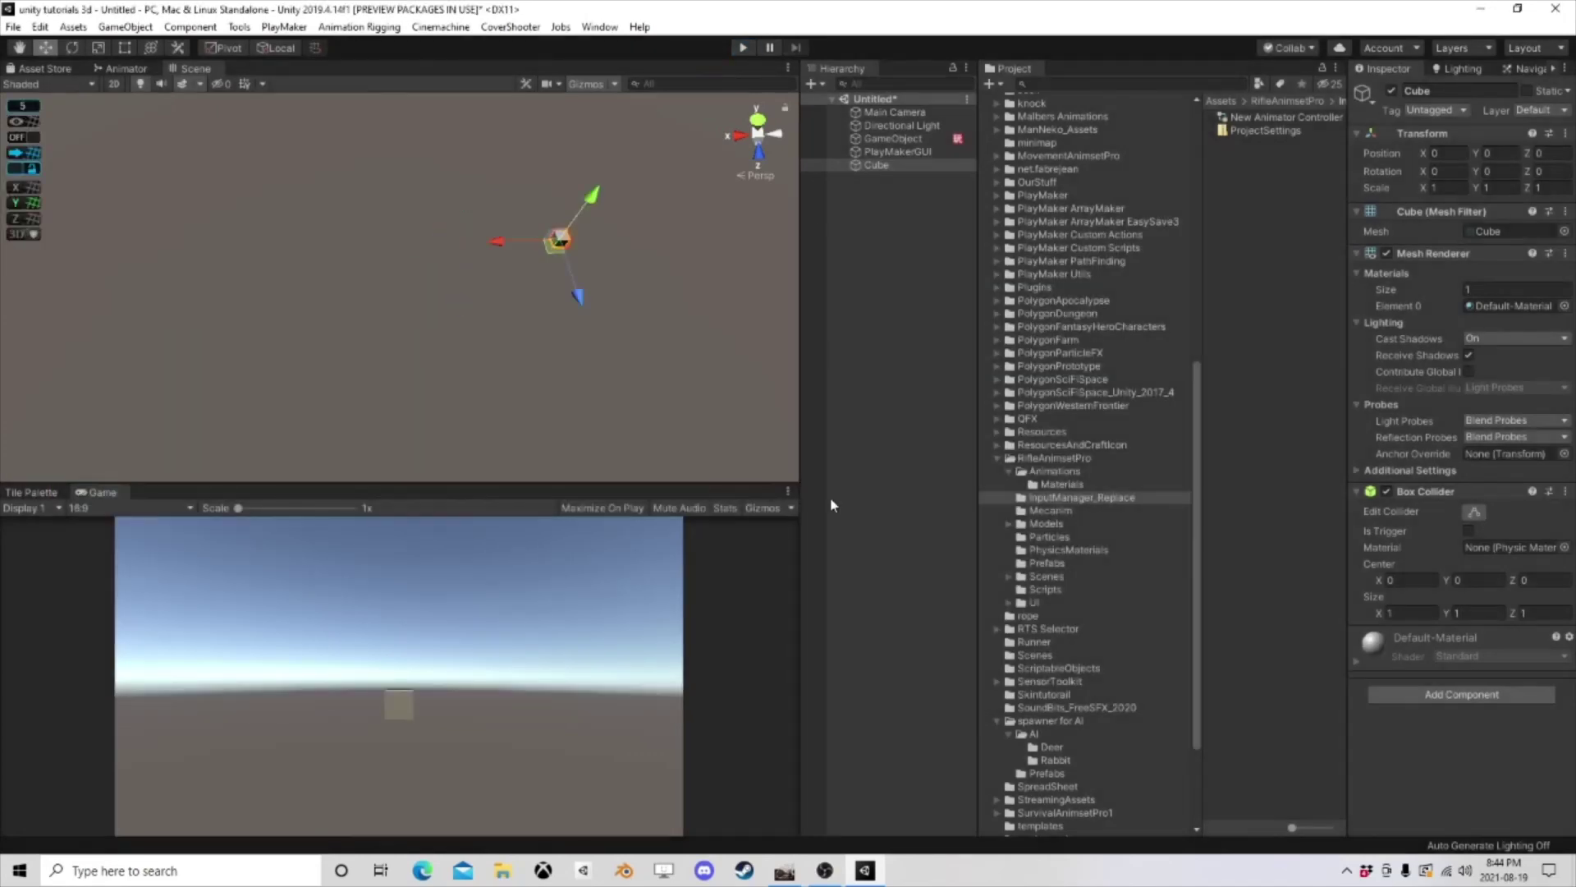